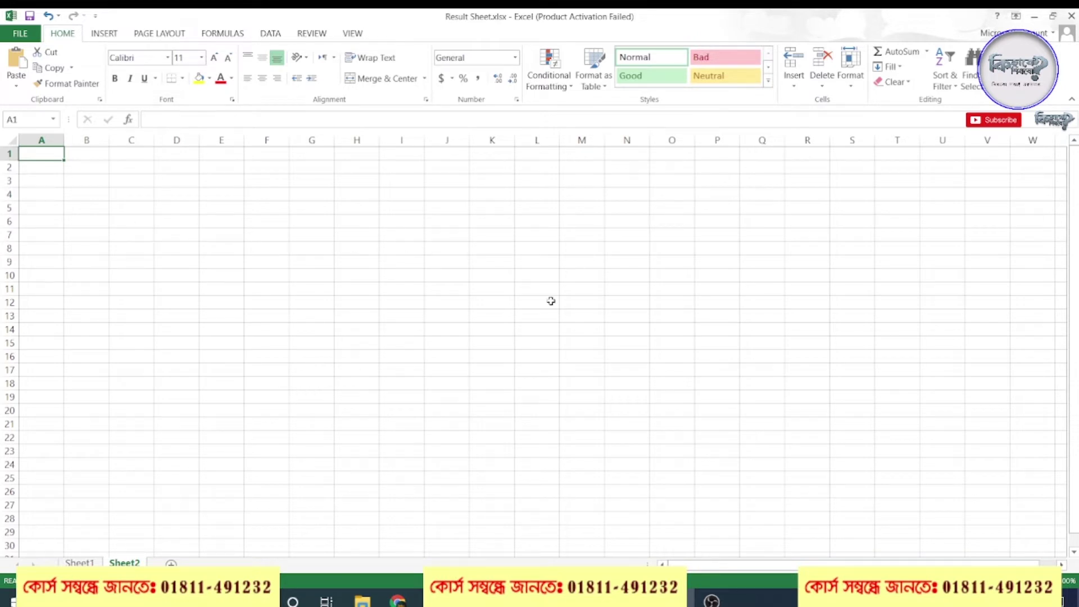
- Select a few empty ranges on Sheet2, then switch to a Google tab in Chrome
left_click_drag(177, 221, 891, 472)
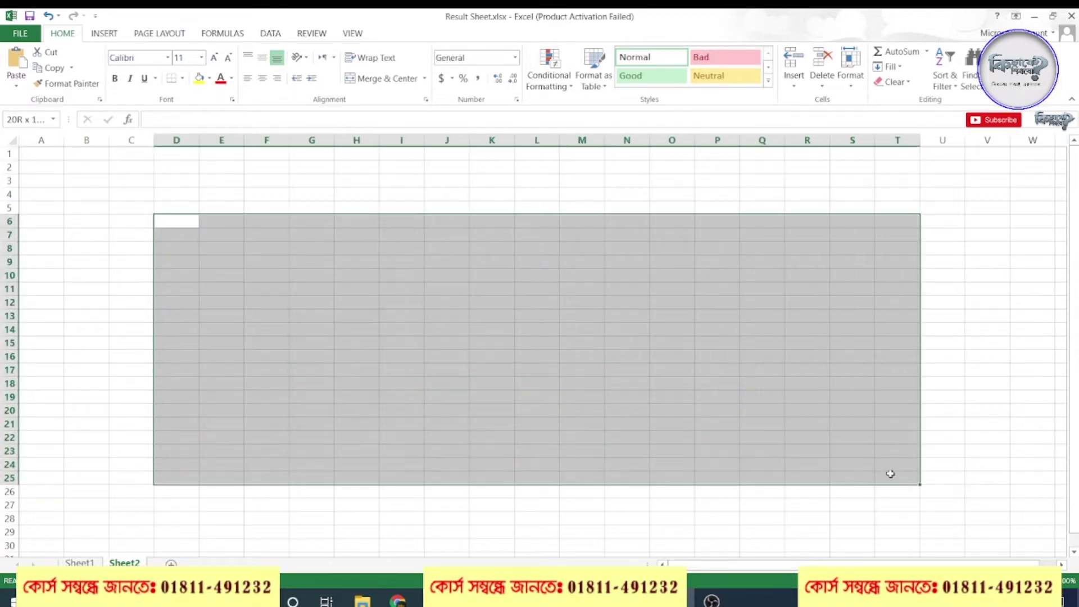
left_click(416, 260)
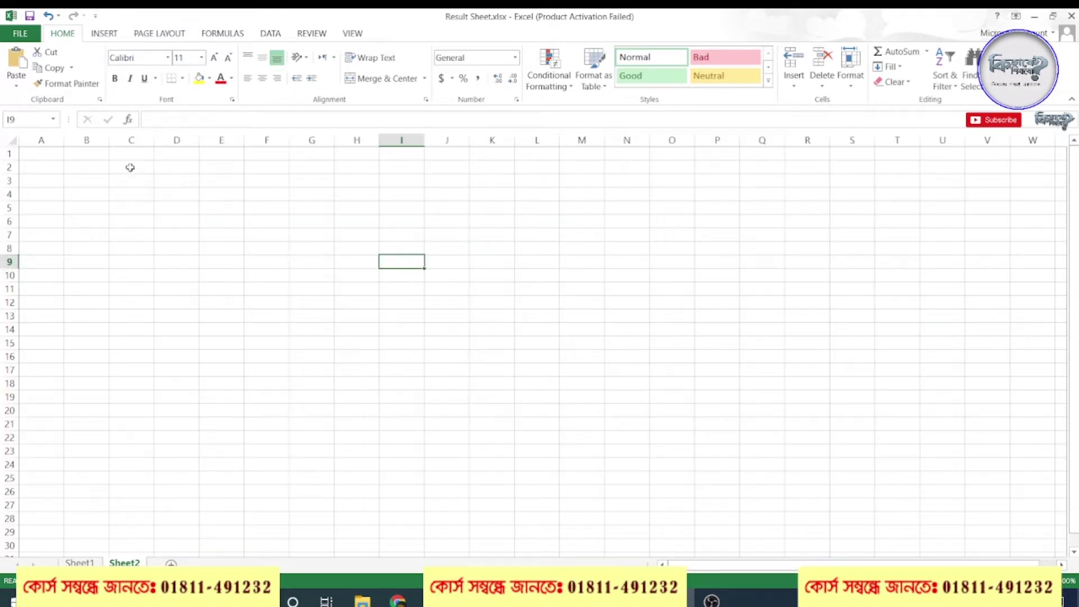
left_click_drag(129, 167, 526, 338)
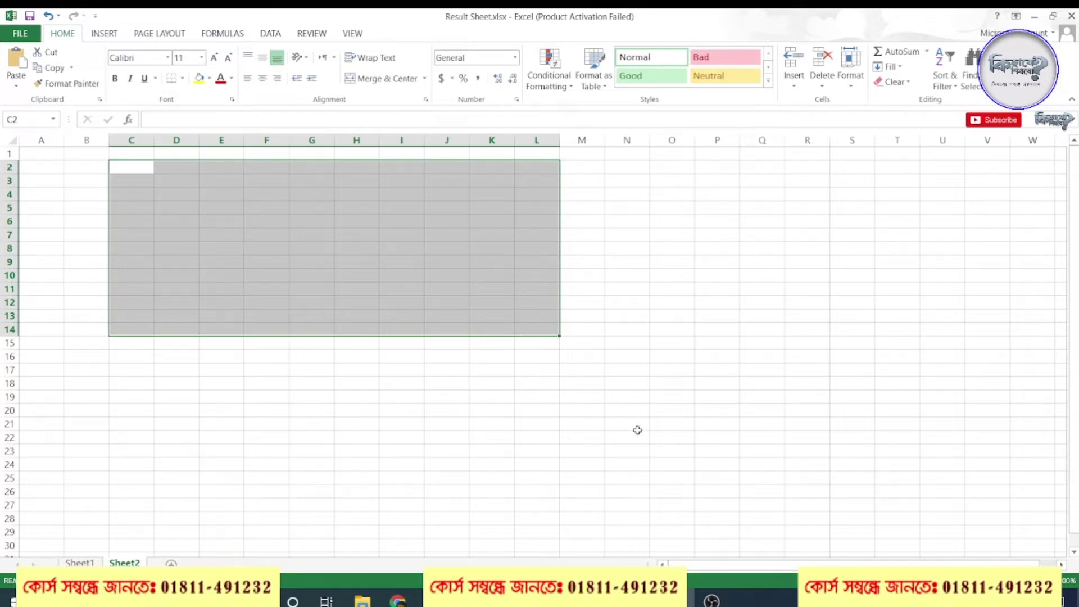
left_click(454, 441)
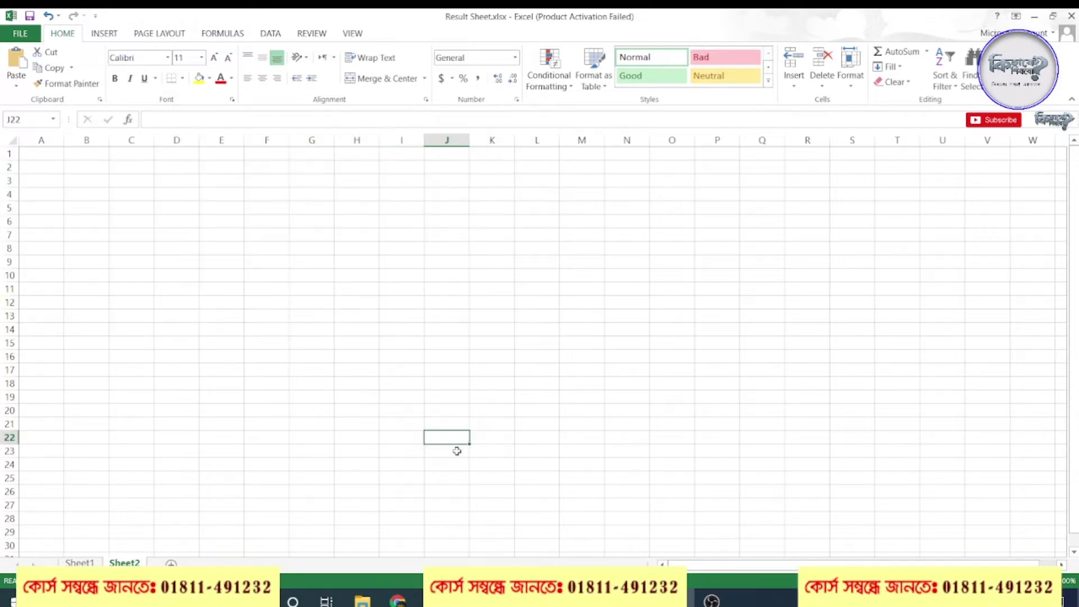
left_click(399, 600)
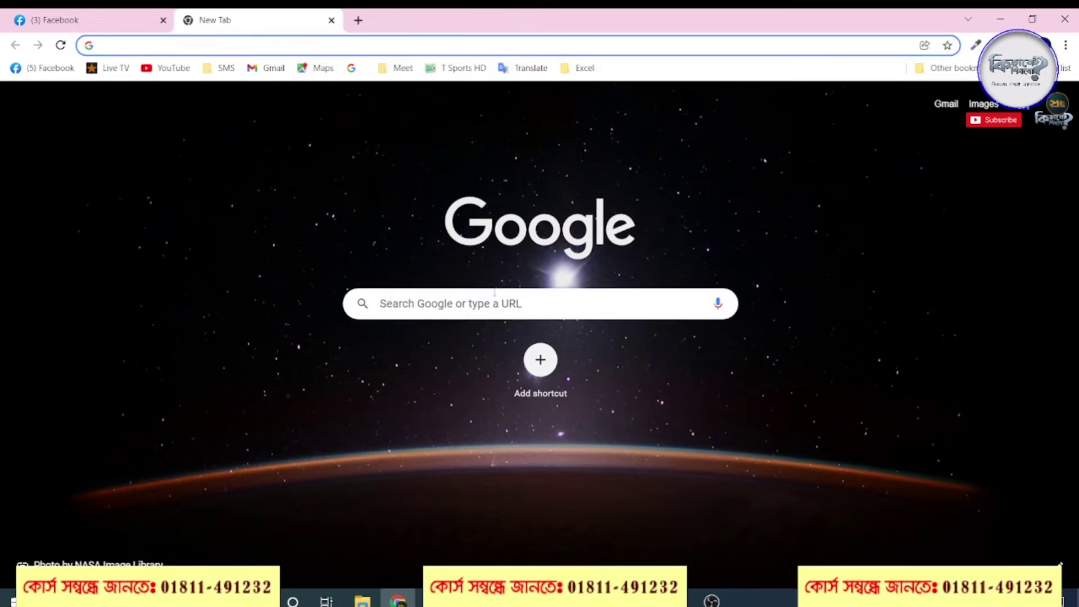
- Search Google for 'hsc mark sheet'
left_click(492, 296)
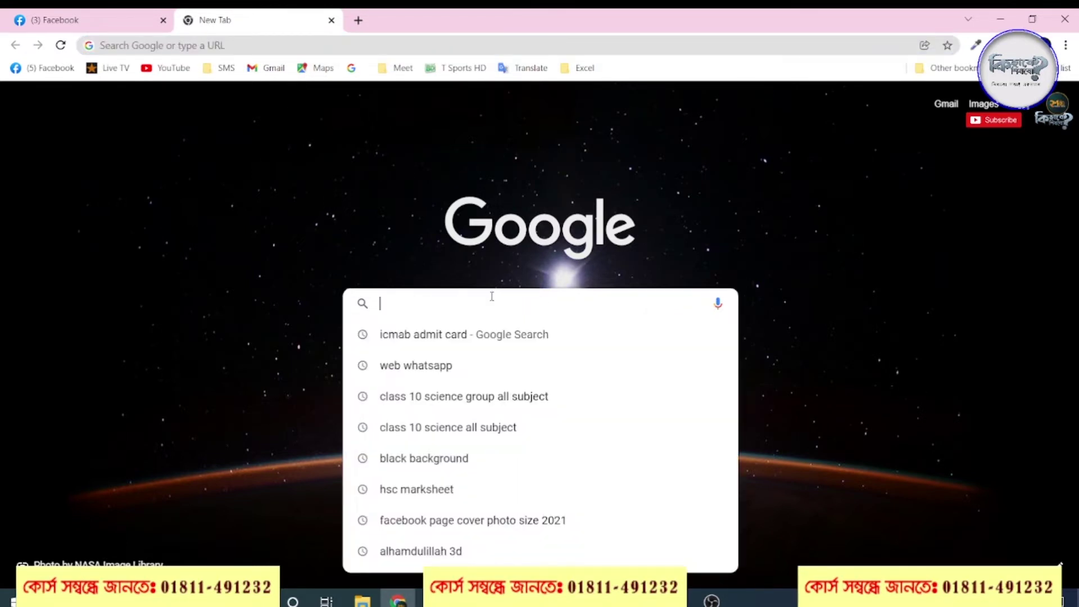
type("মু")
key("Escape")
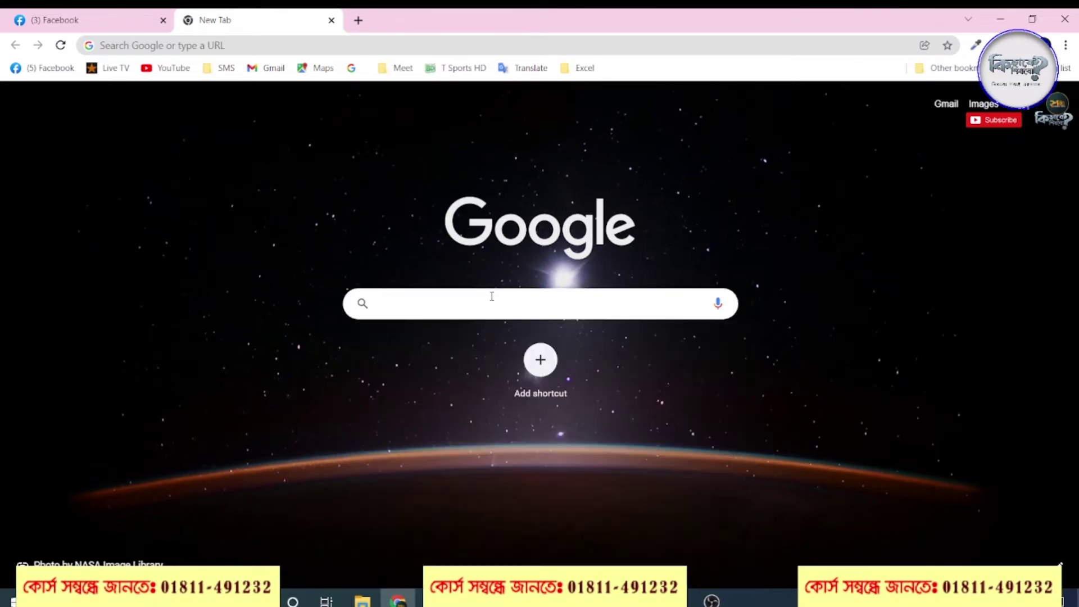
type("HS")
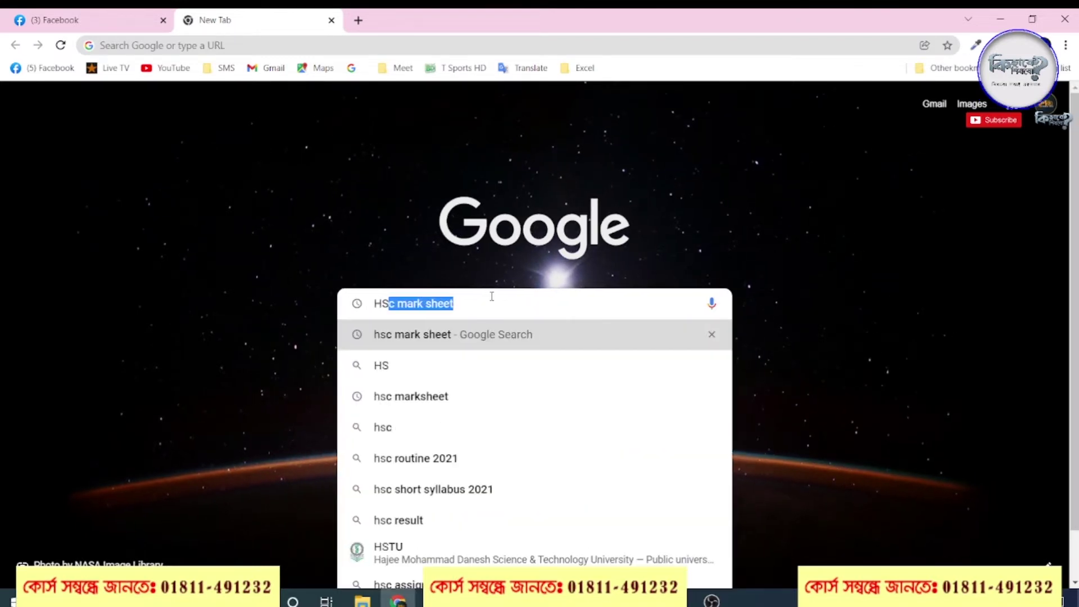
key("Return")
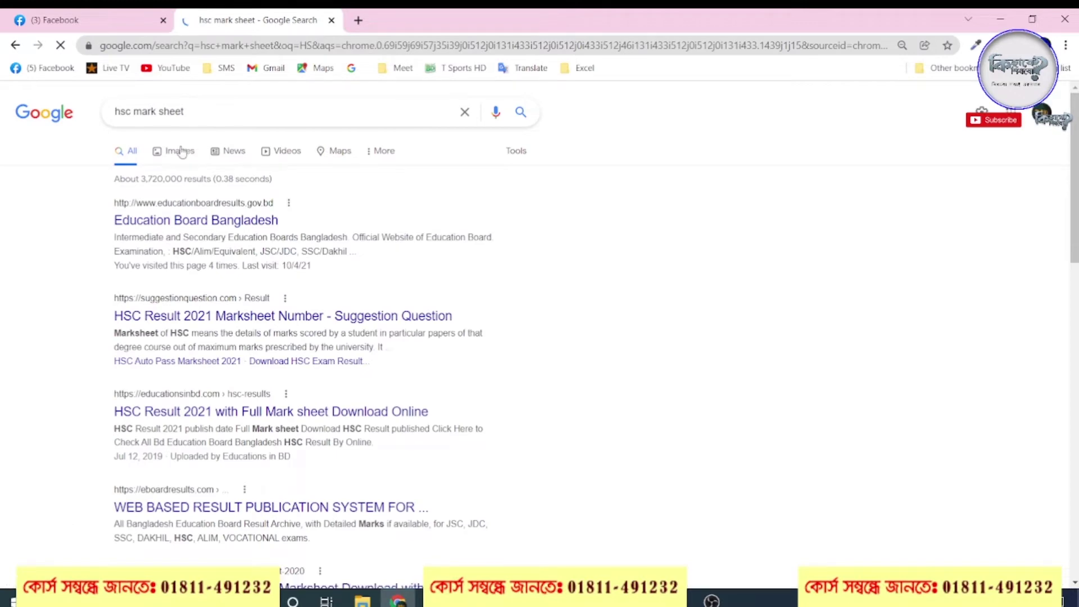
- Copy the Marksheet-HSC transcript picture from the image results
left_click(180, 151)
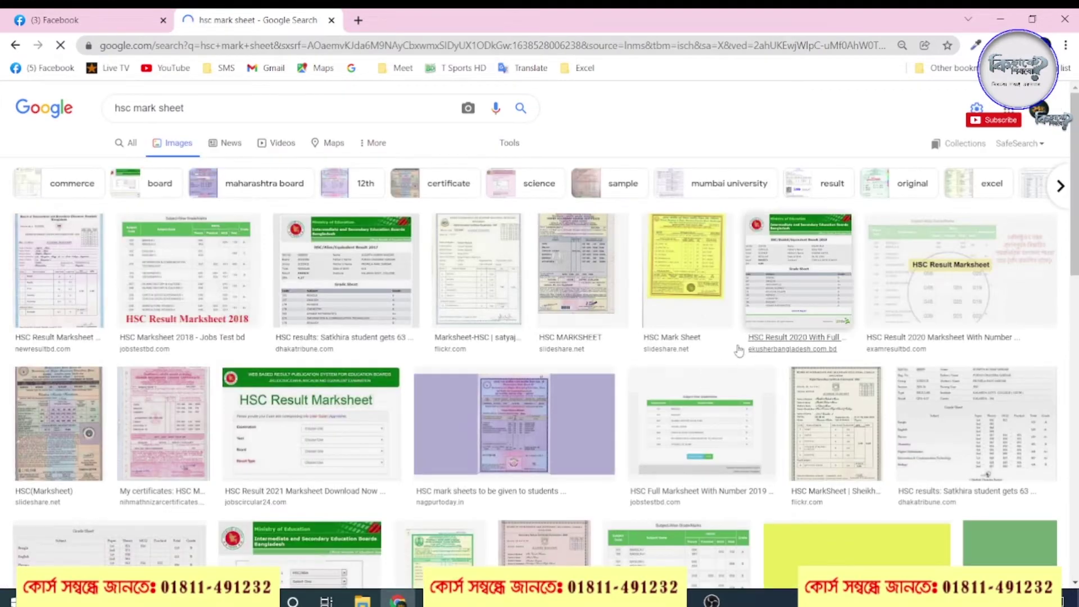
left_click(475, 297)
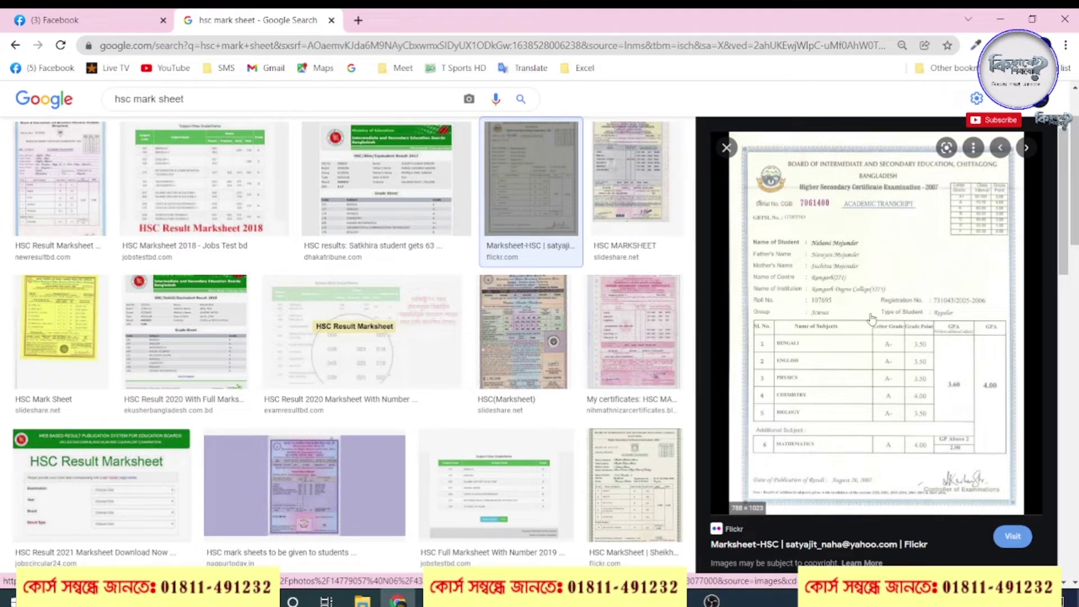
right_click(849, 279)
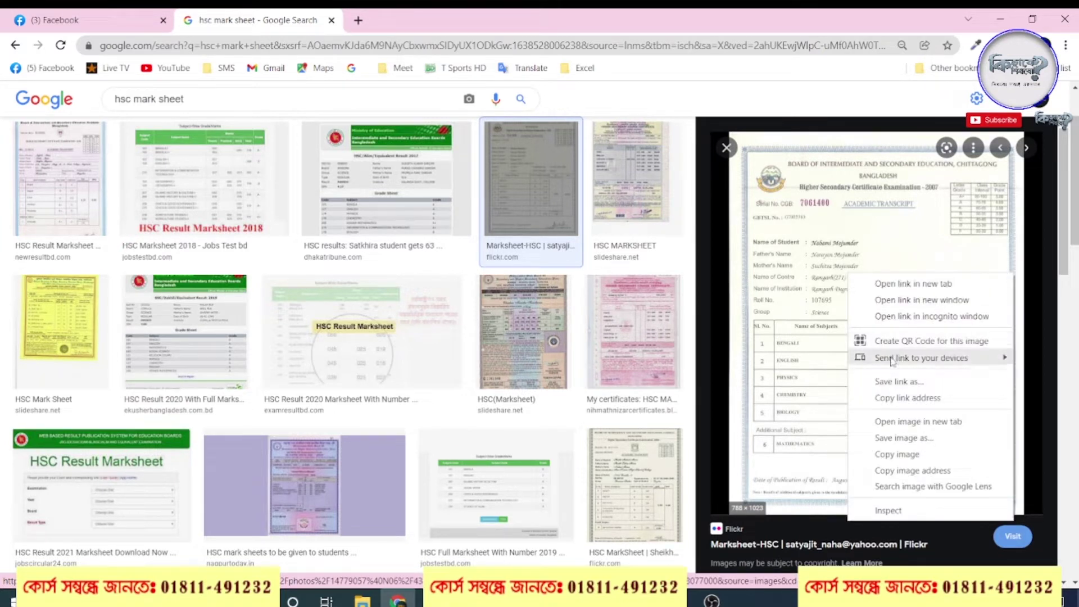
left_click(901, 454)
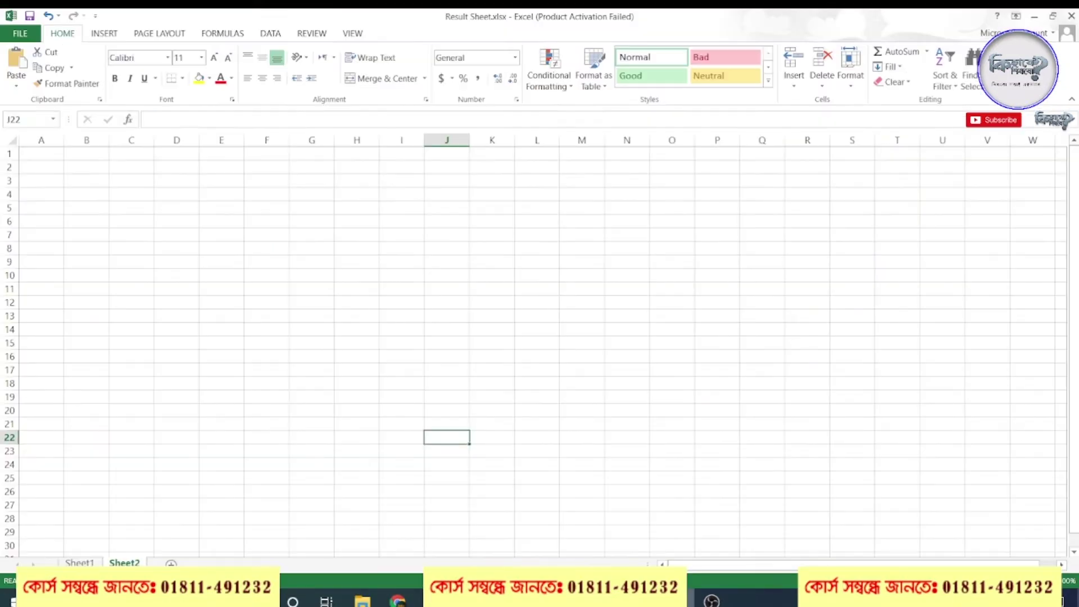
- Paste the transcript picture into Sheet2, place it at the upper right, and review it
left_click(690, 597)
key("ctrl+v")
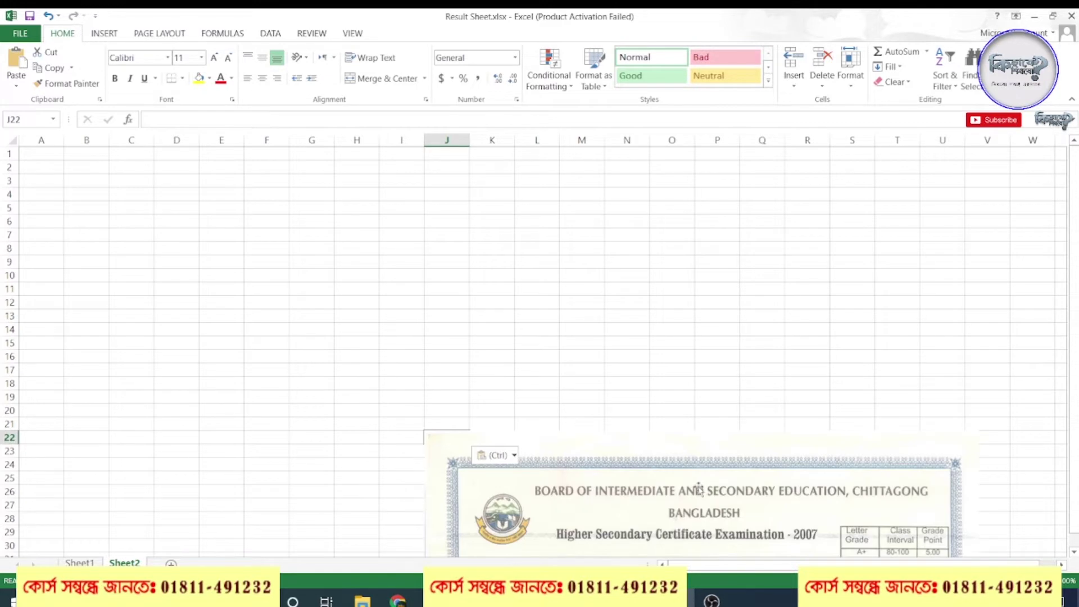
left_click_drag(766, 341, 805, 188)
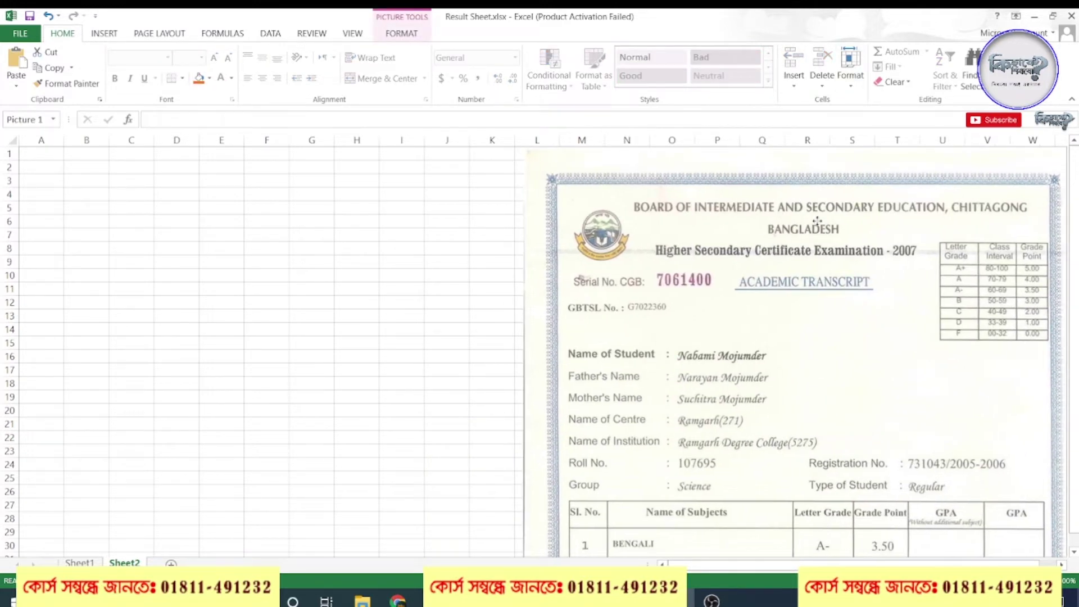
left_click_drag(857, 292, 867, 293)
scroll(871, 337, "down", 1)
scroll(875, 394, "down", 3)
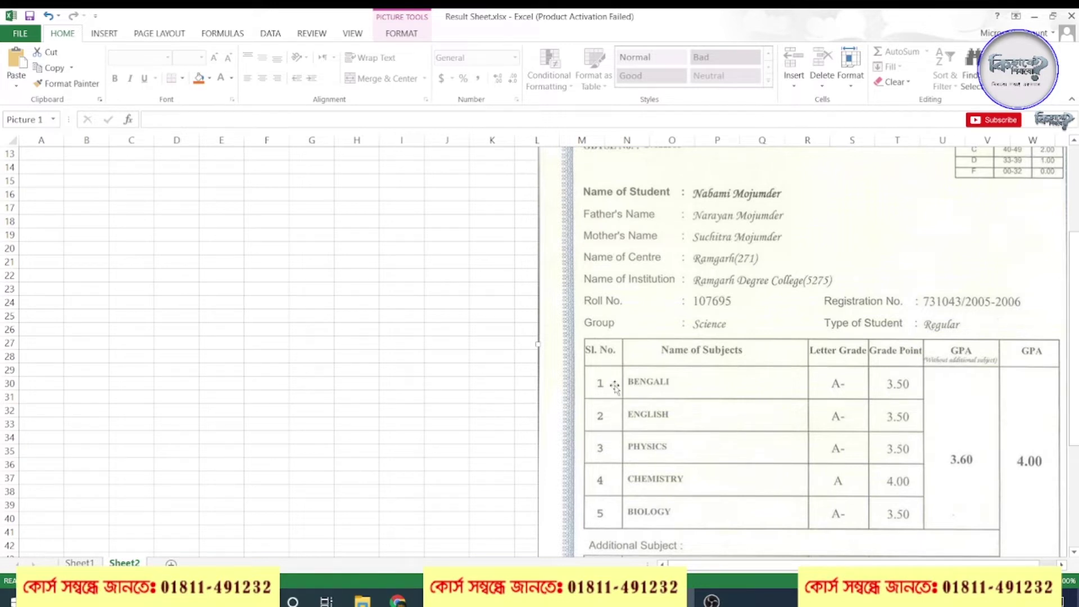
scroll(616, 393, "down", 2)
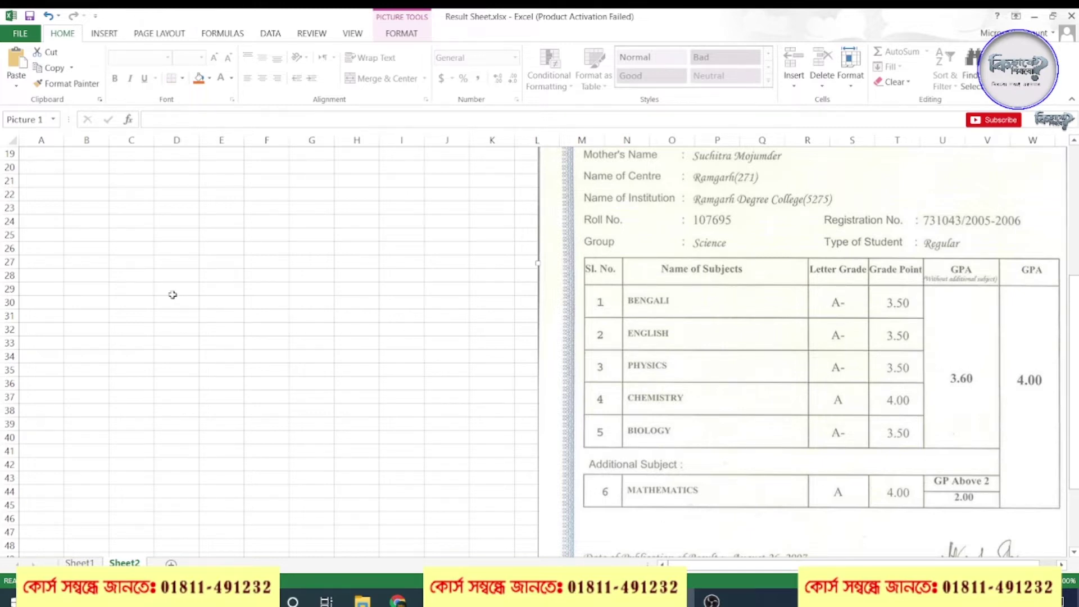
scroll(143, 281, "up", 3)
scroll(144, 281, "up", 3)
- Enter the headers 'SL o.', 'Name of Subject' and 'Letter Grade' in A1:C1
left_click(55, 156)
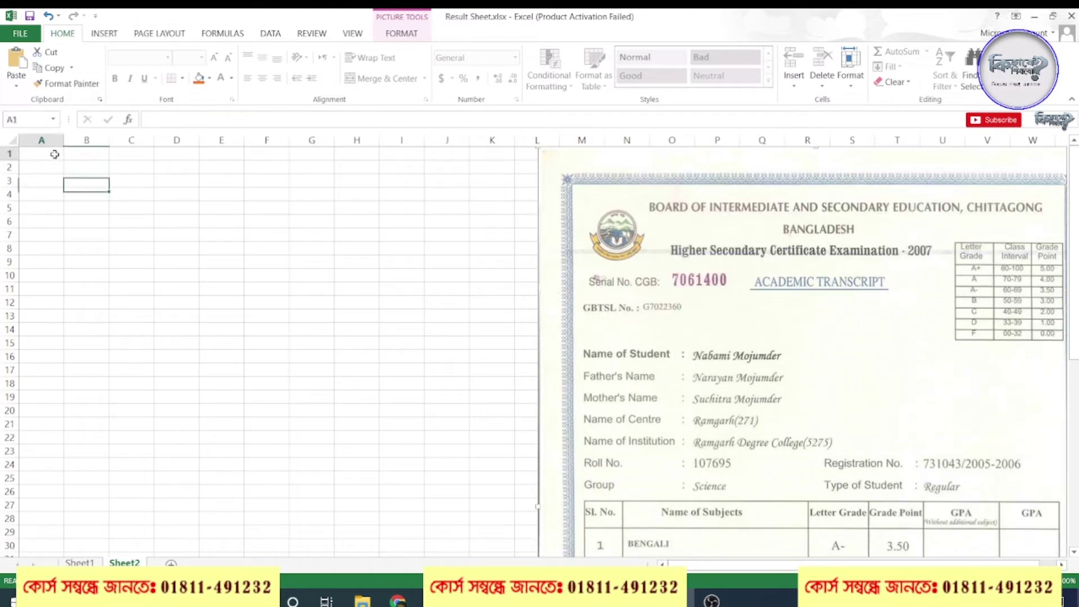
type("SL ")
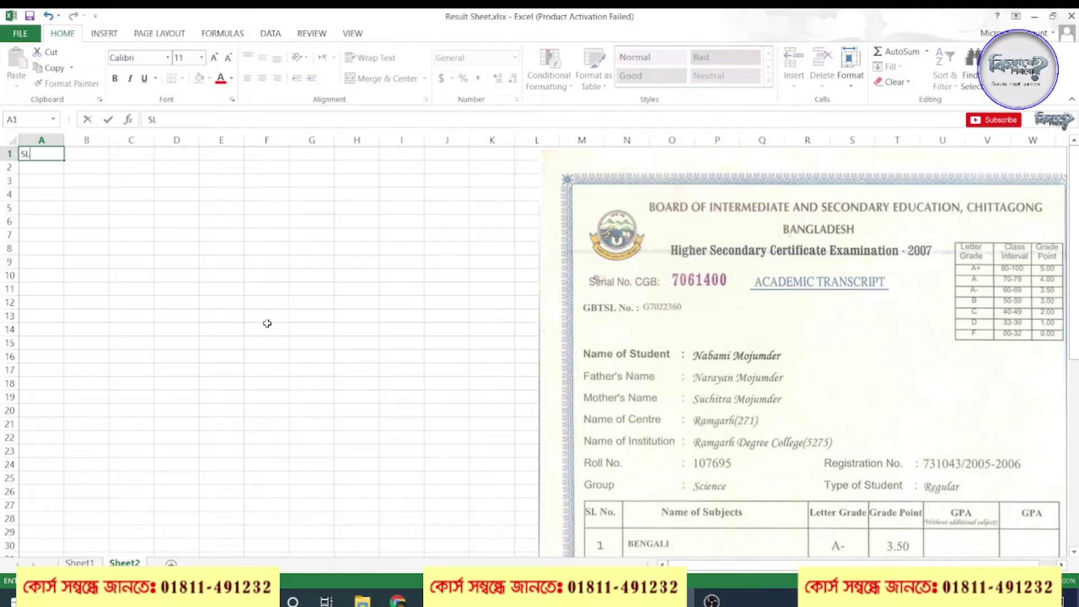
type("NO")
key("BackSpace")
key("BackSpace")
type("o.")
key("Tab")
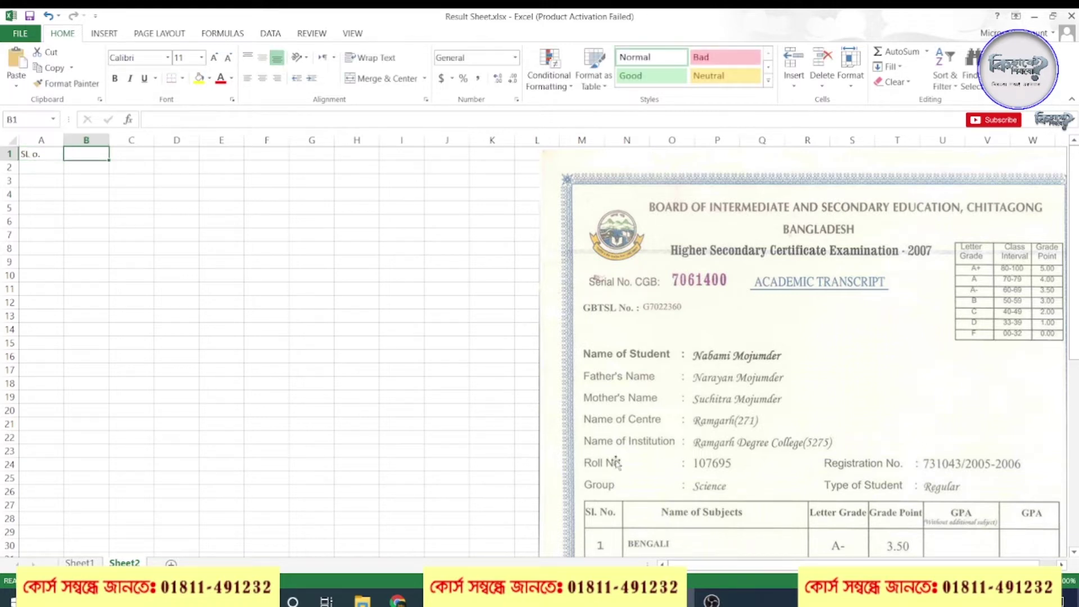
type("Name")
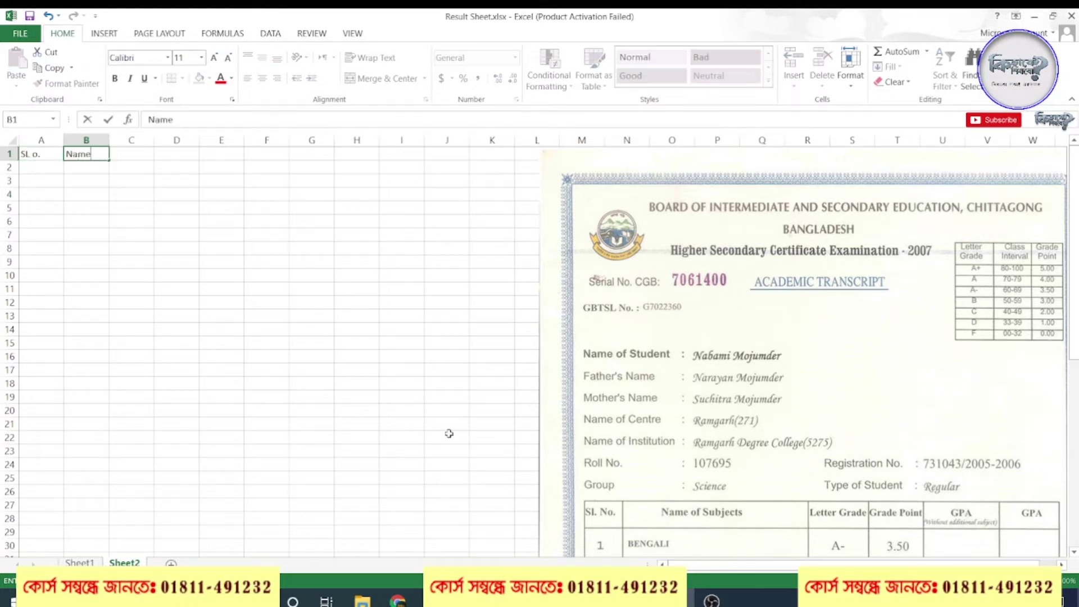
type(" of Su")
type("bject")
key("Tab")
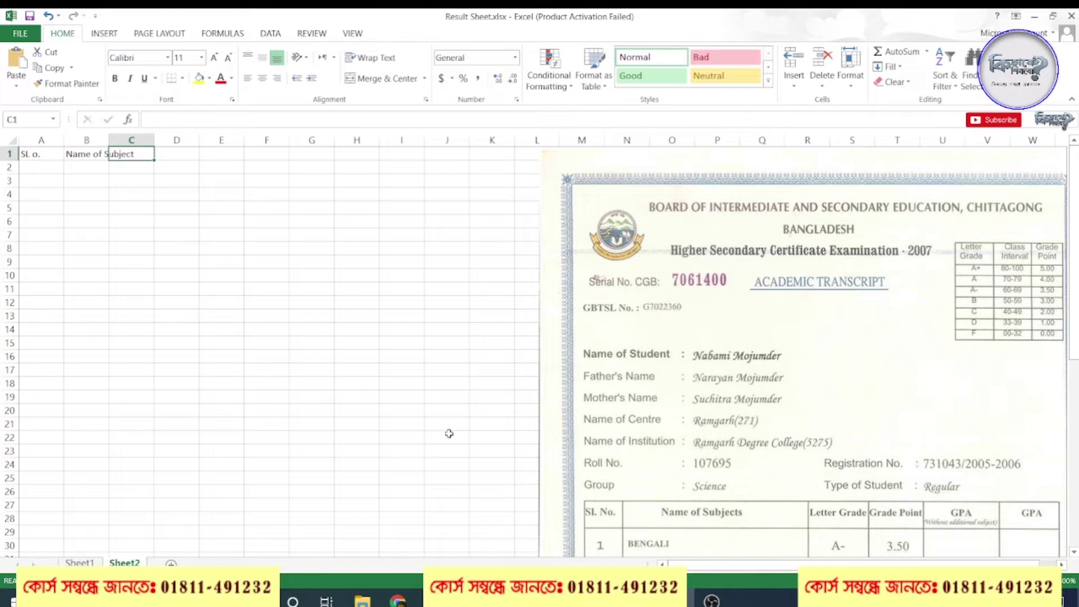
type("Letter")
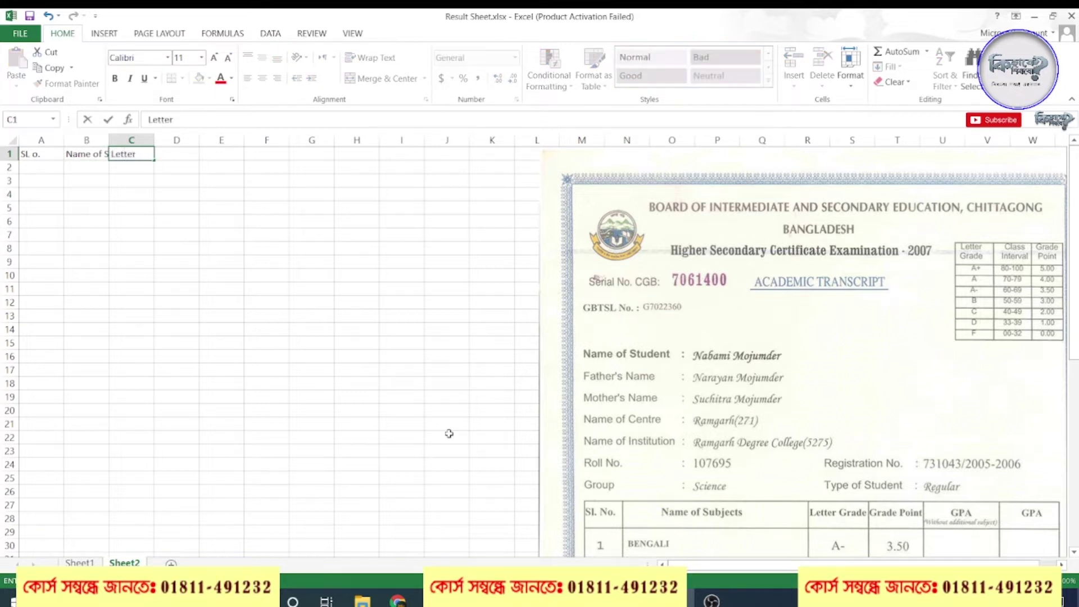
type(" Grade")
left_click(148, 140)
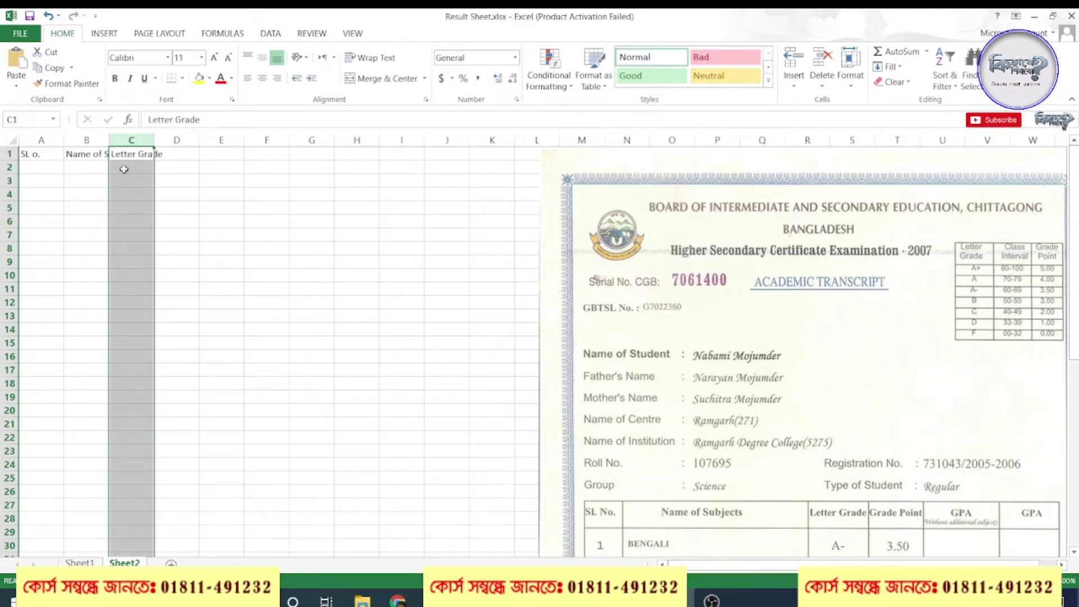
- Fit column C to Letter Grade and add the 'Grade Point' heading in D1
double_click(153, 139)
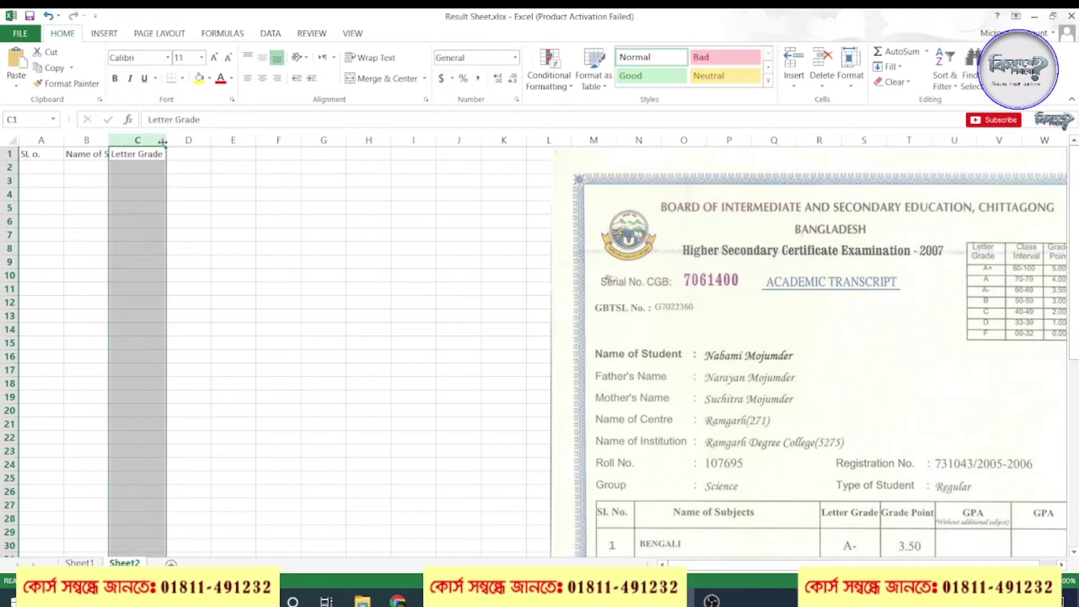
left_click(187, 171)
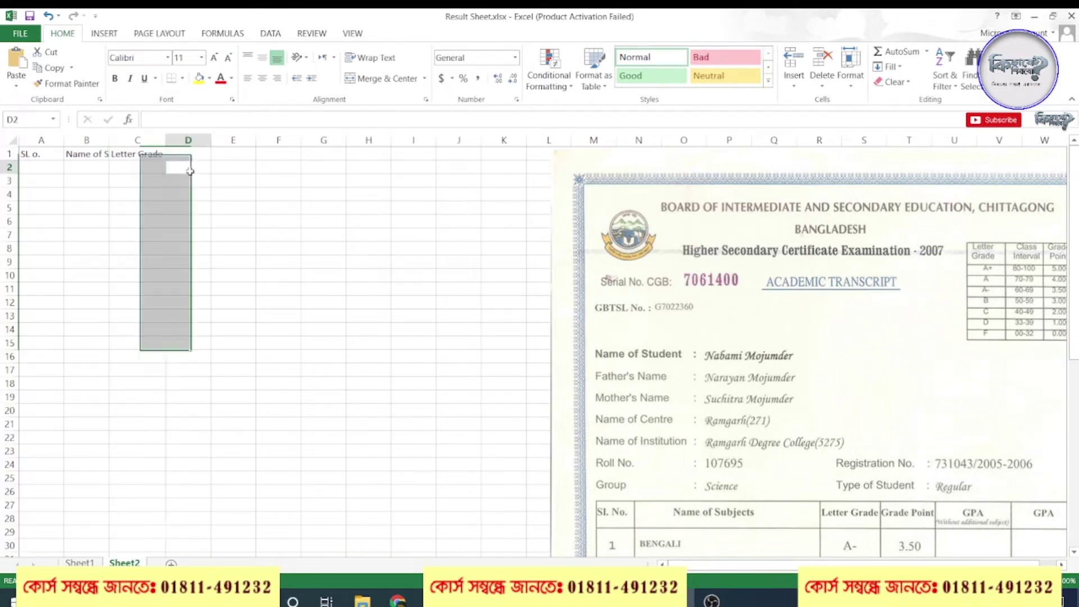
left_click(136, 138)
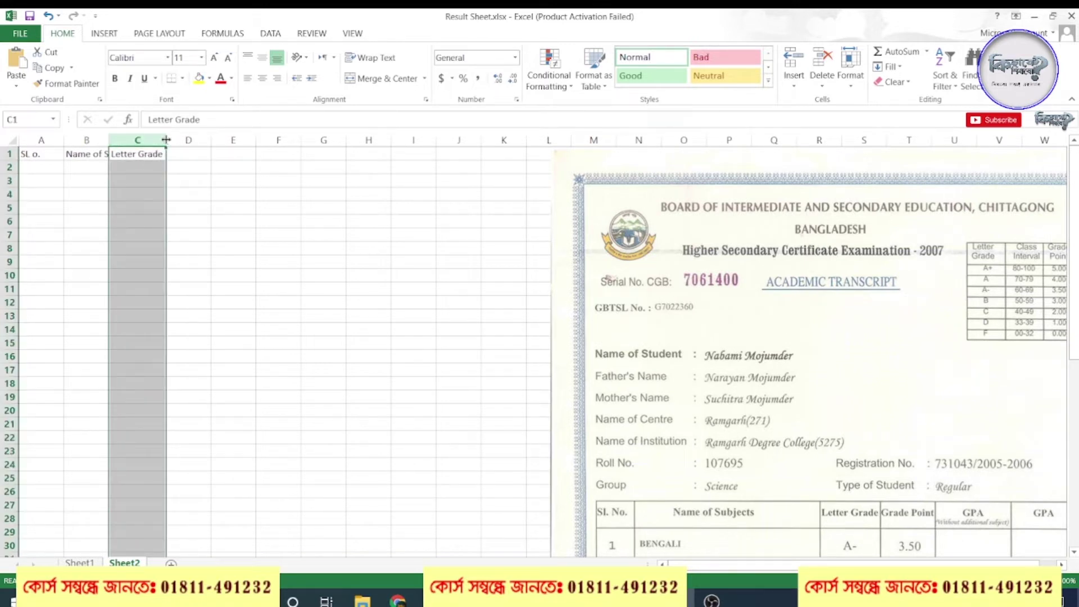
left_click_drag(166, 139, 207, 139)
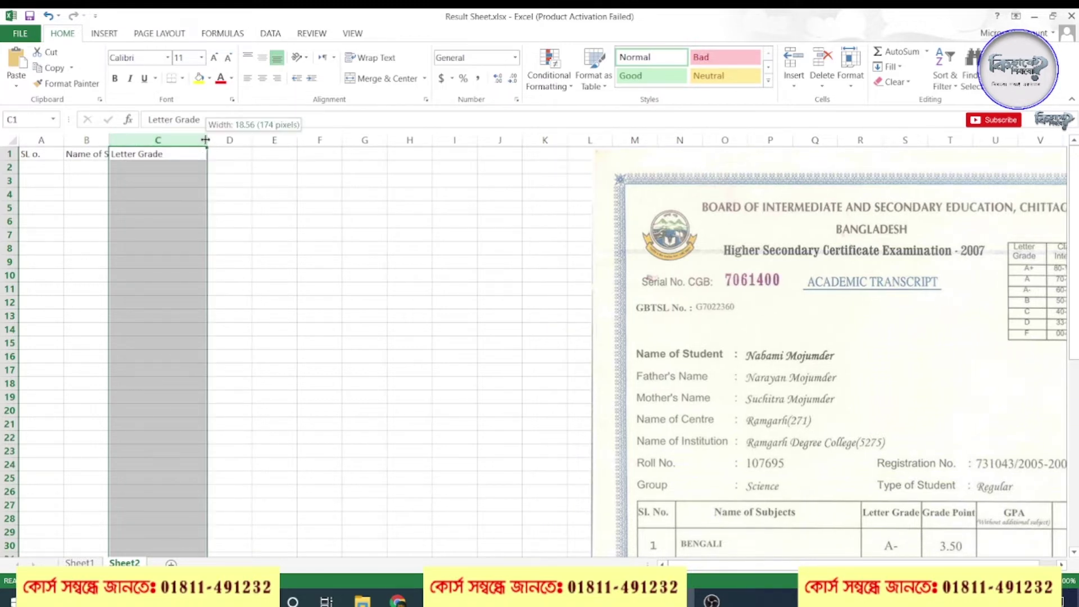
left_click_drag(205, 139, 165, 139)
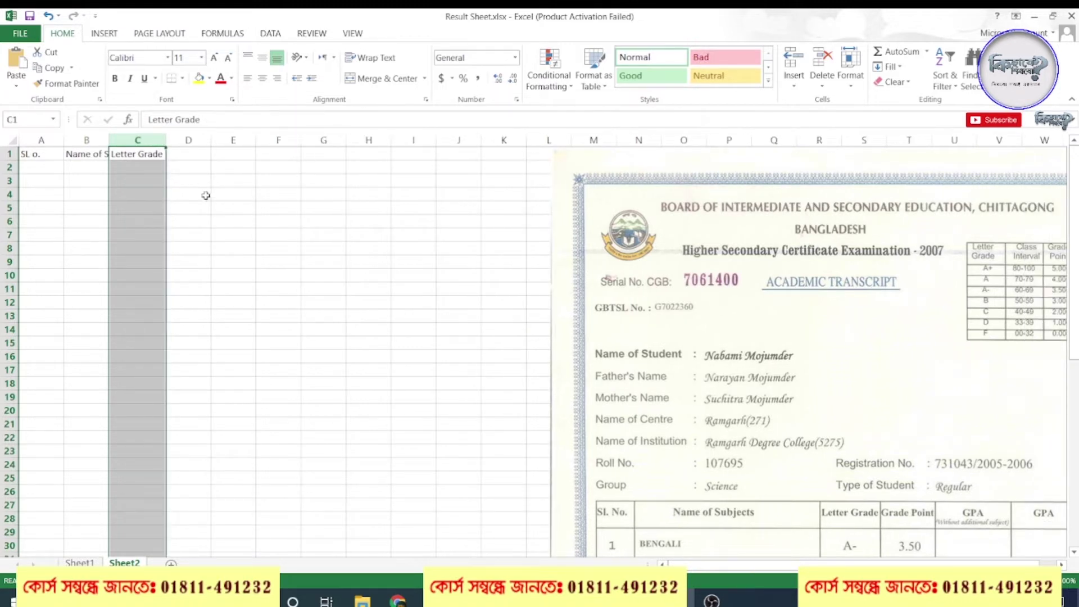
left_click(191, 153)
type("Grade")
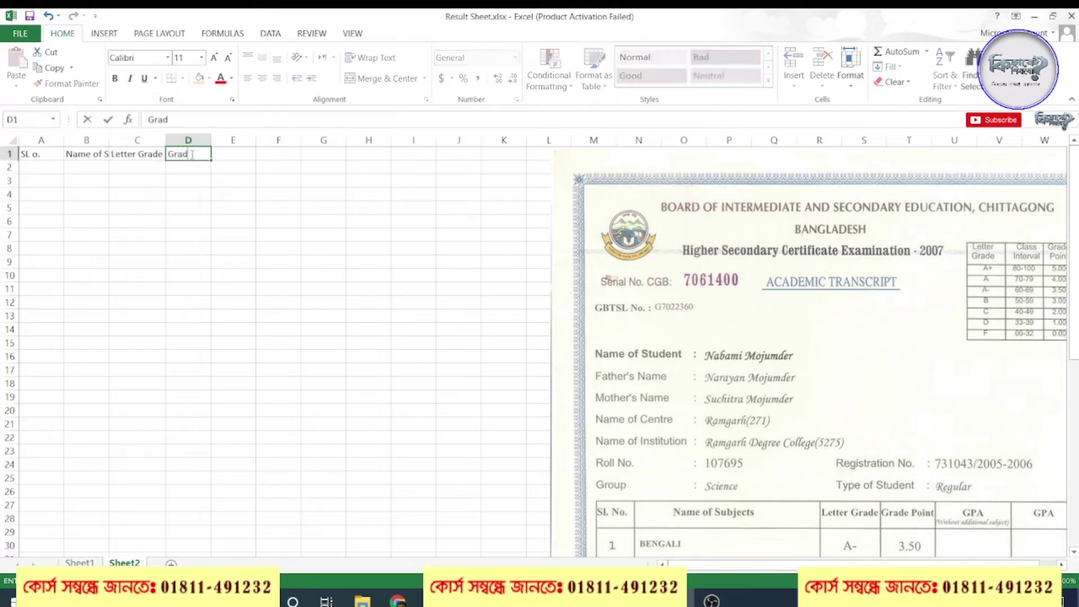
type(" Point")
key("Tab")
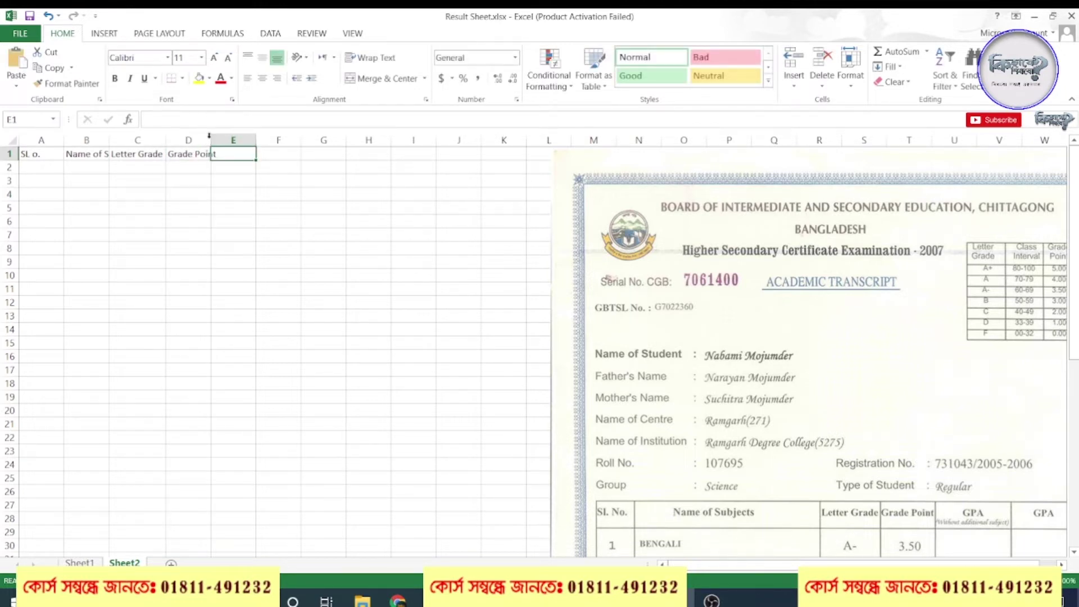
left_click_drag(209, 135, 219, 135)
left_click(259, 221)
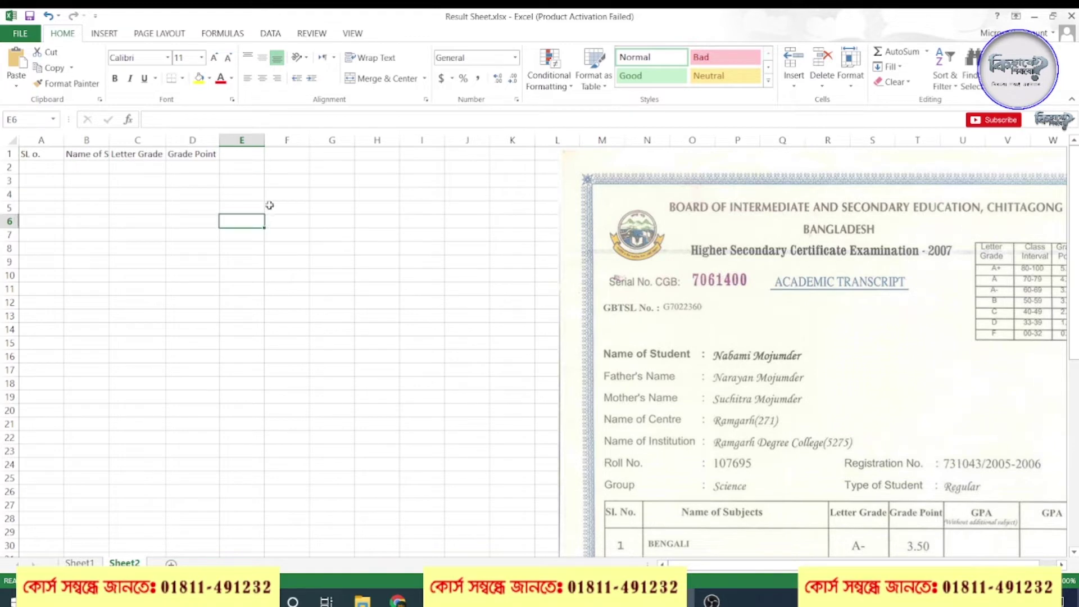
- Add the 'GPA Without Additional Subject' heading in E1 and autofit column E
left_click(241, 153)
double_click(240, 153)
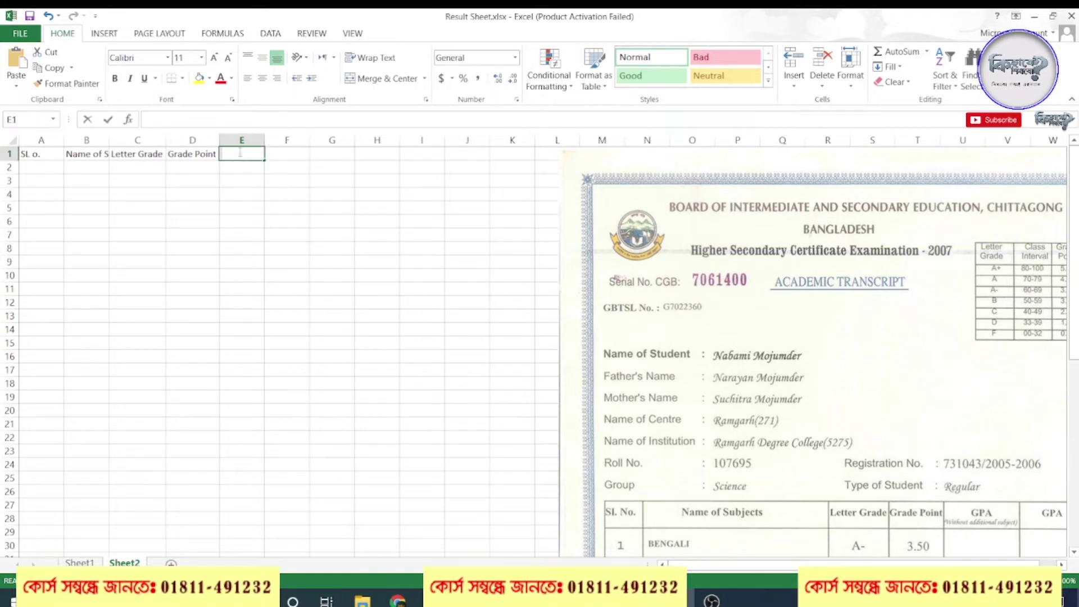
type("GPA")
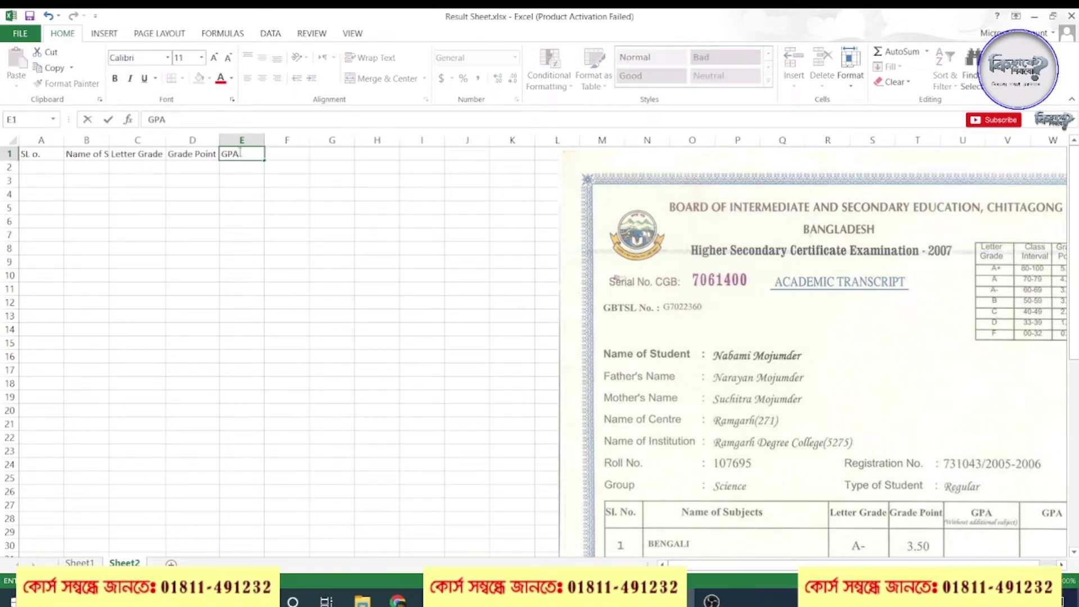
type(" W")
type("itho")
type("ut Ad")
type("di")
type("di")
type("ional")
type(" Sub")
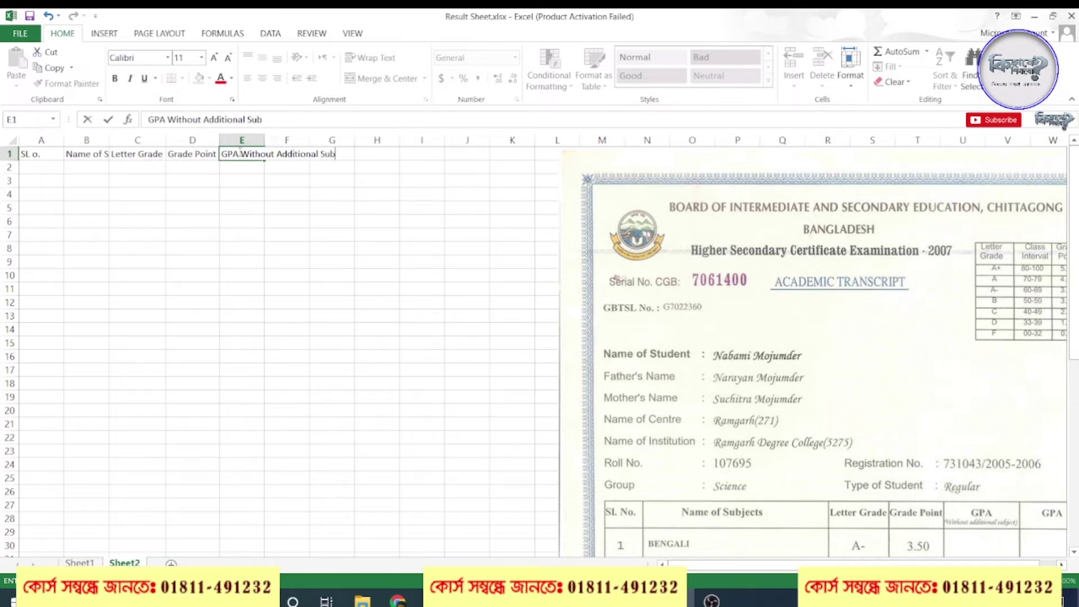
type("ject")
key("Tab")
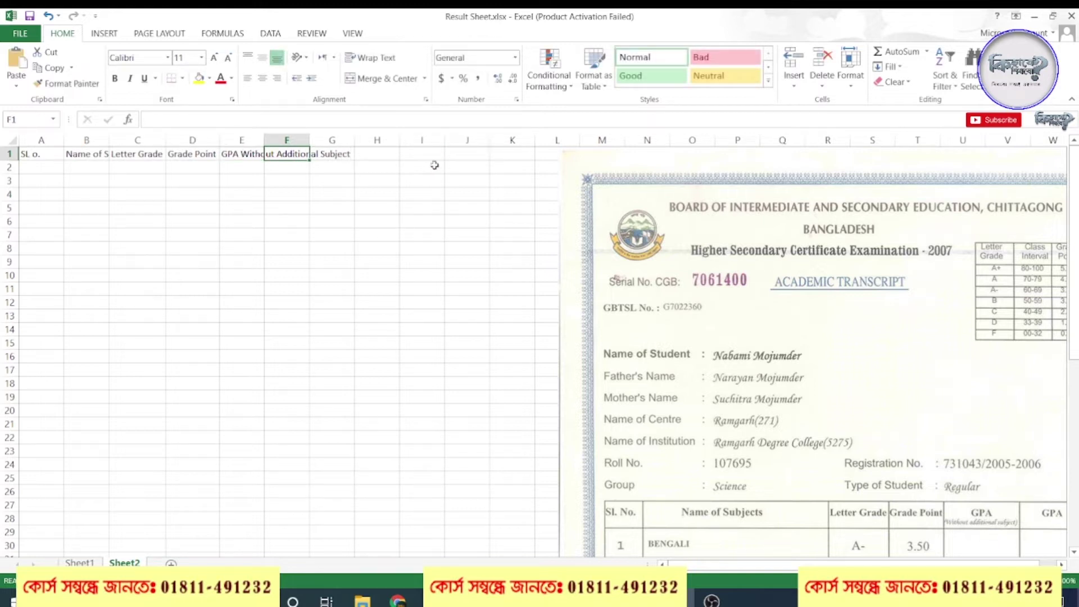
double_click(264, 140)
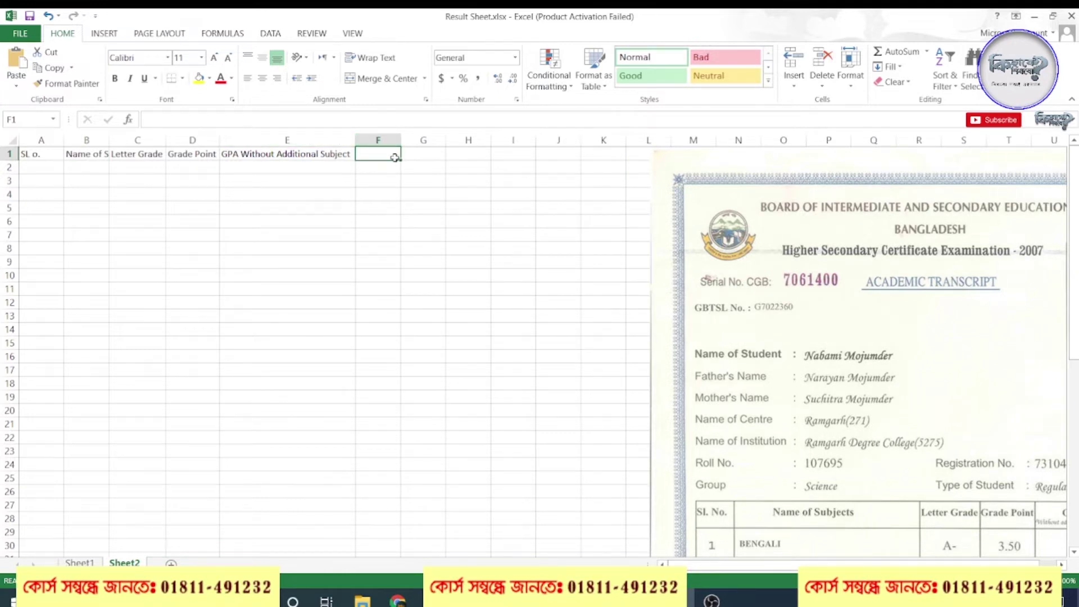
- Move the transcript picture left, add 'GPA' in F1, and autofit column B
left_click_drag(932, 260, 855, 260)
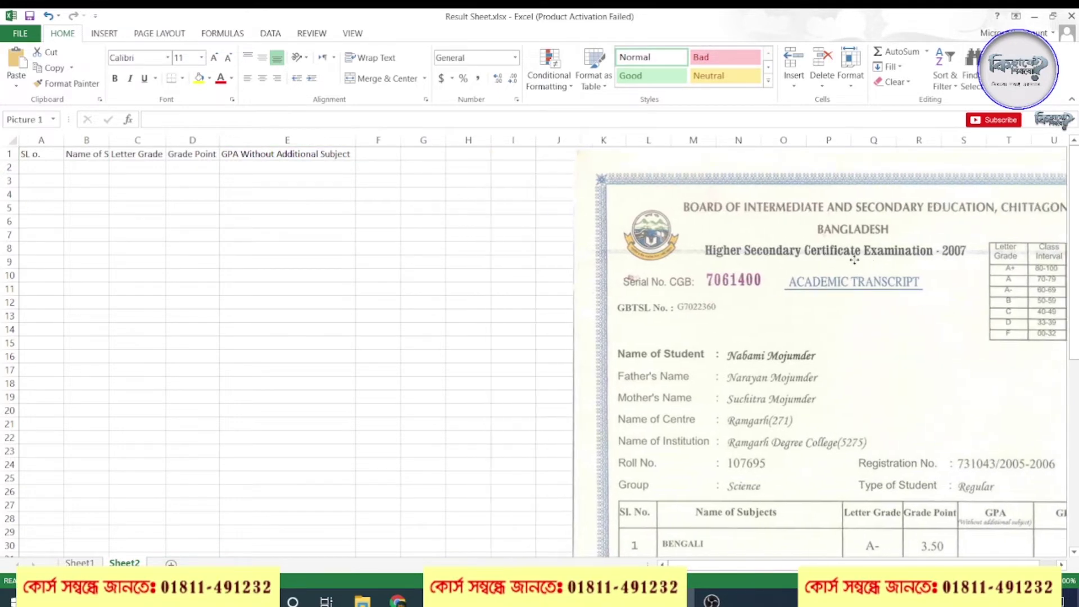
left_click(376, 154)
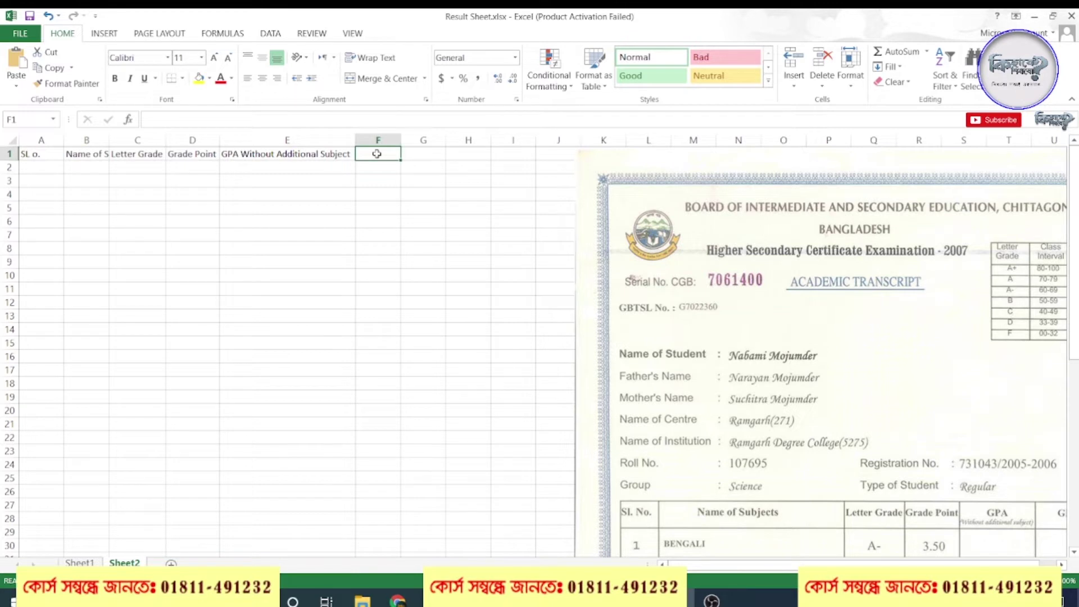
type("GPA")
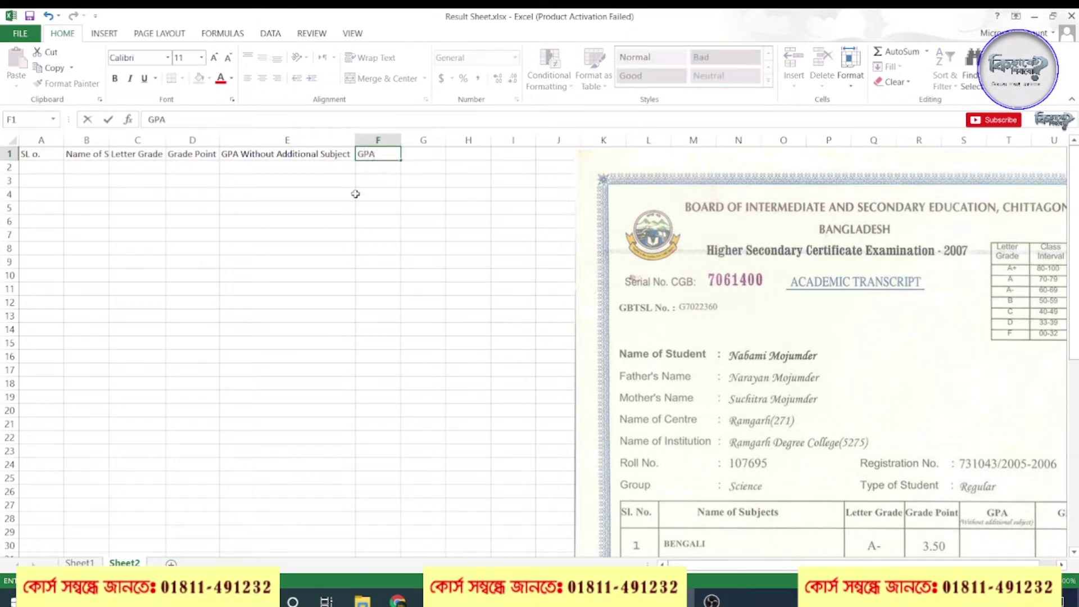
left_click_drag(355, 194, 365, 194)
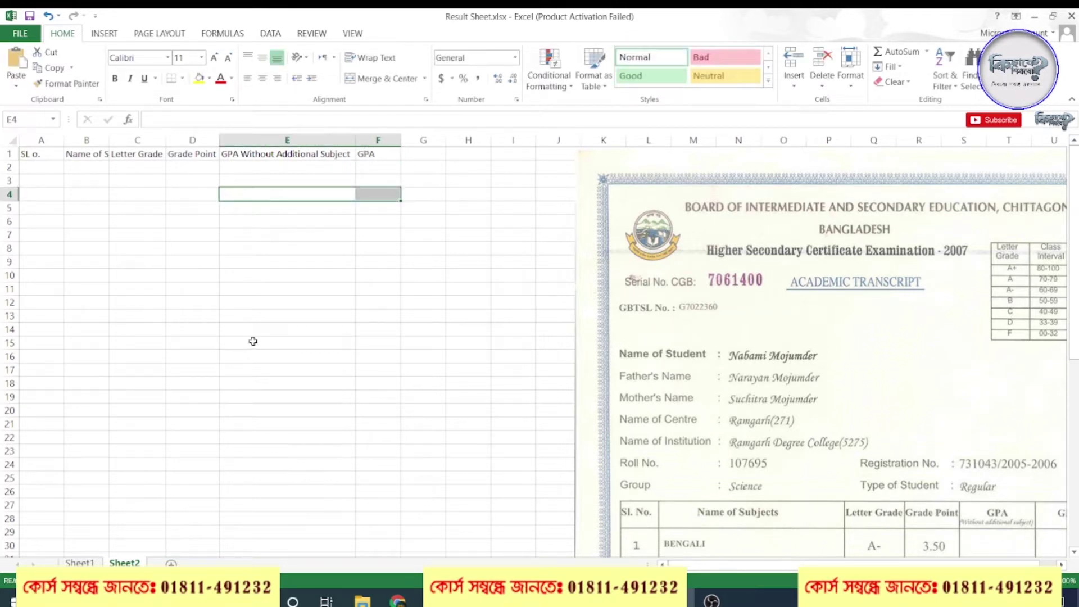
double_click(109, 140)
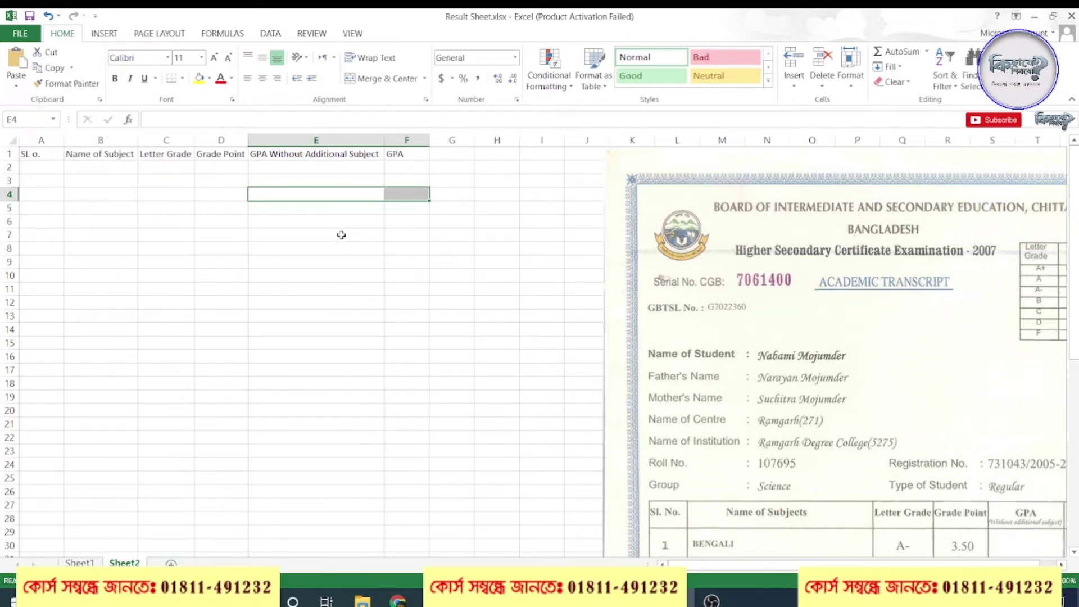
- Shift the Letter Grade through GPA headings one column right, starting at D1
left_click_drag(160, 153, 395, 158)
key("ctrl+c")
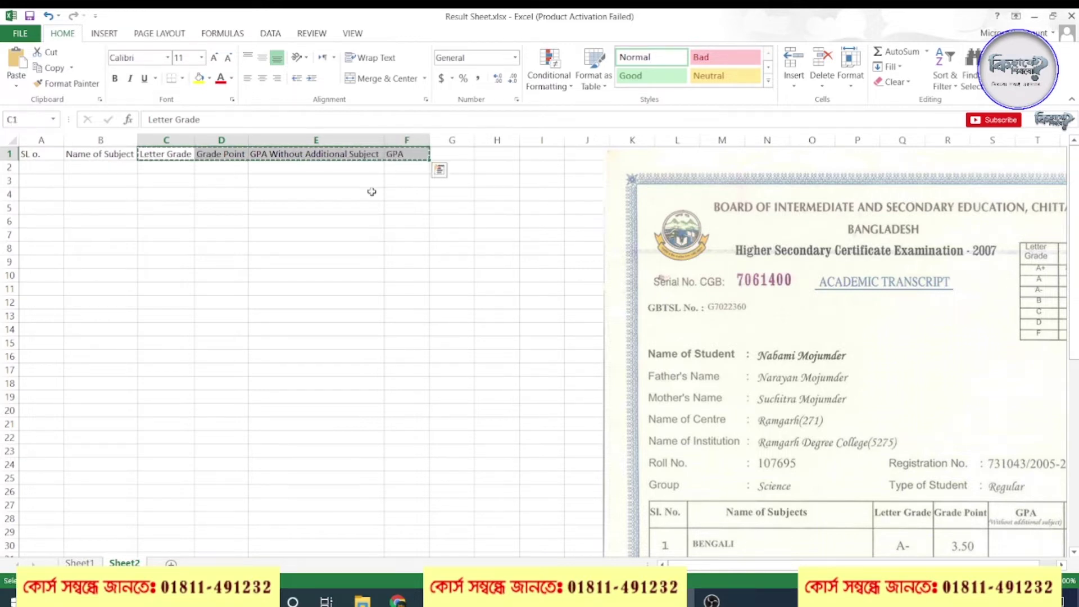
left_click(229, 154)
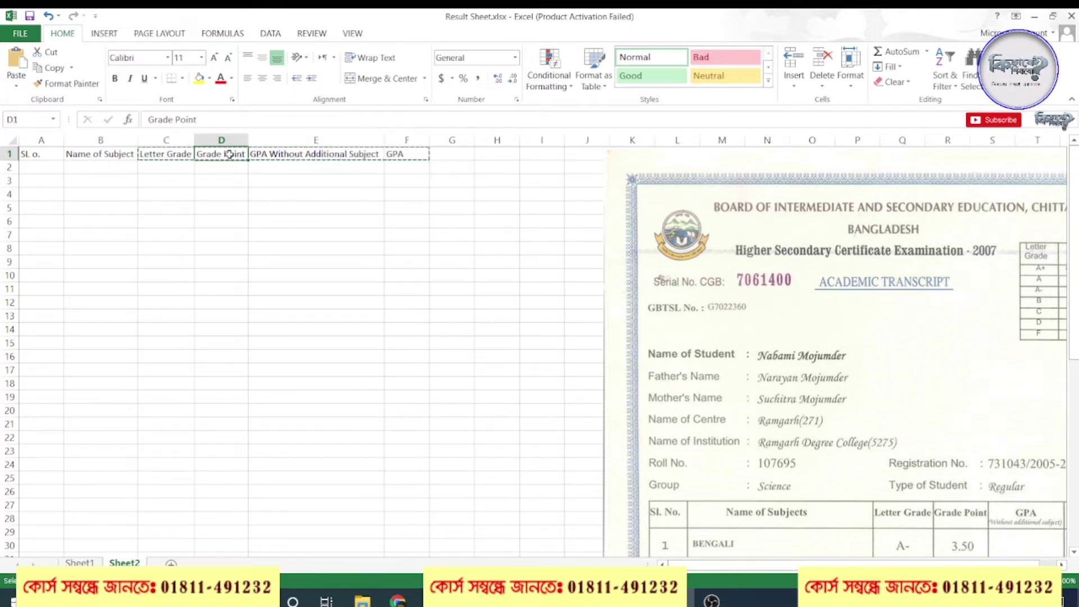
key("ctrl+v")
left_click(248, 210)
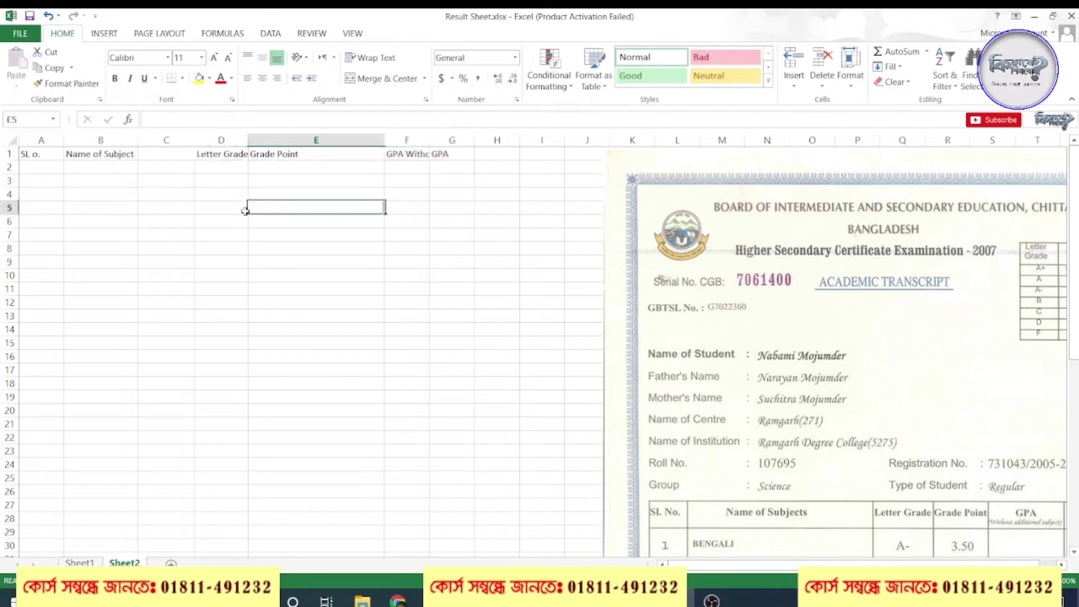
- Enter 'Obtained Number' in C1 and autofit column C
left_click(161, 155)
double_click(161, 155)
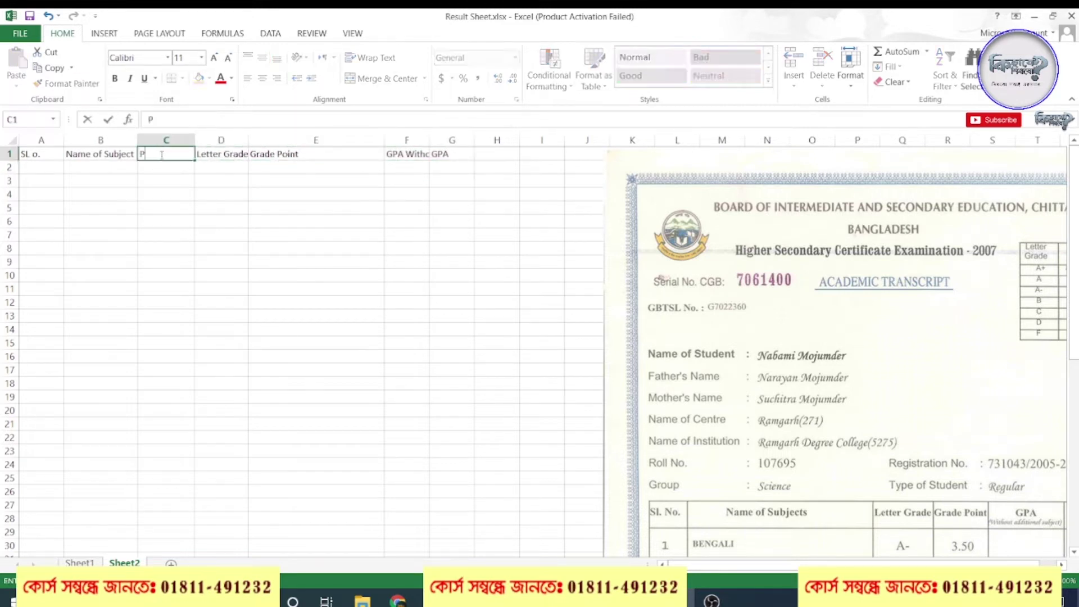
type("Oba")
type("ta")
key("BackSpace")
key("BackSpace")
key("BackSpace")
key("BackSpace")
type("taind")
type("d")
type(" Num")
key("BackSpace")
type("ber")
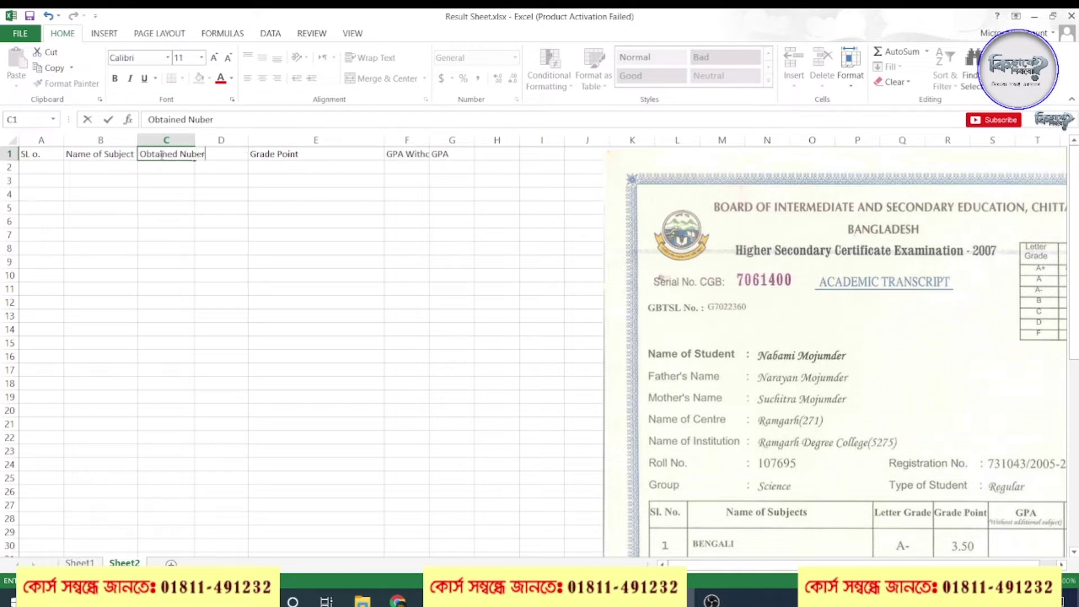
left_click(191, 156)
type("m")
left_click(230, 188)
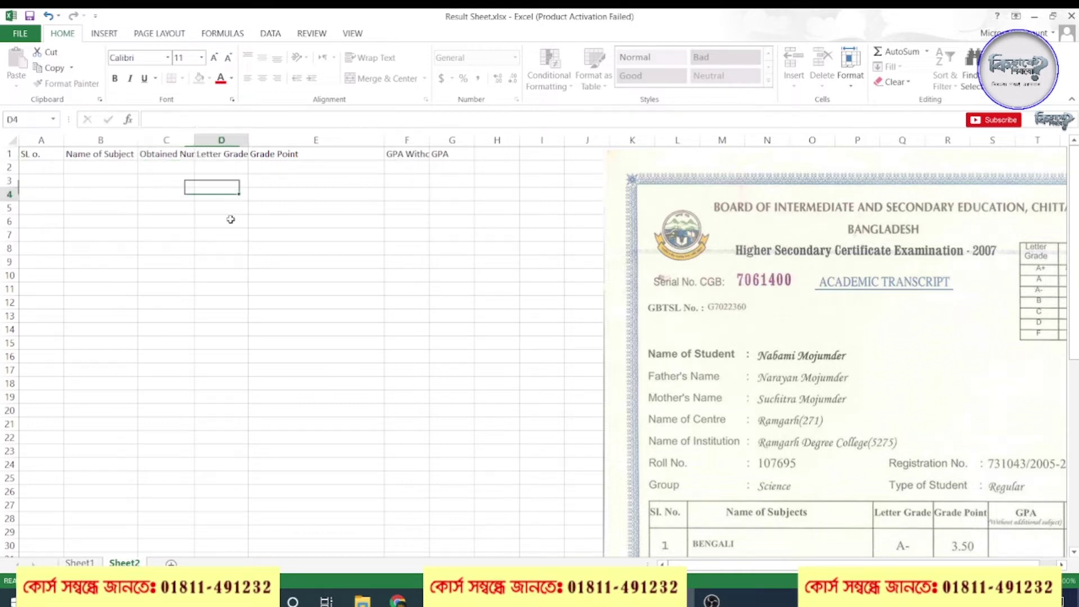
double_click(194, 139)
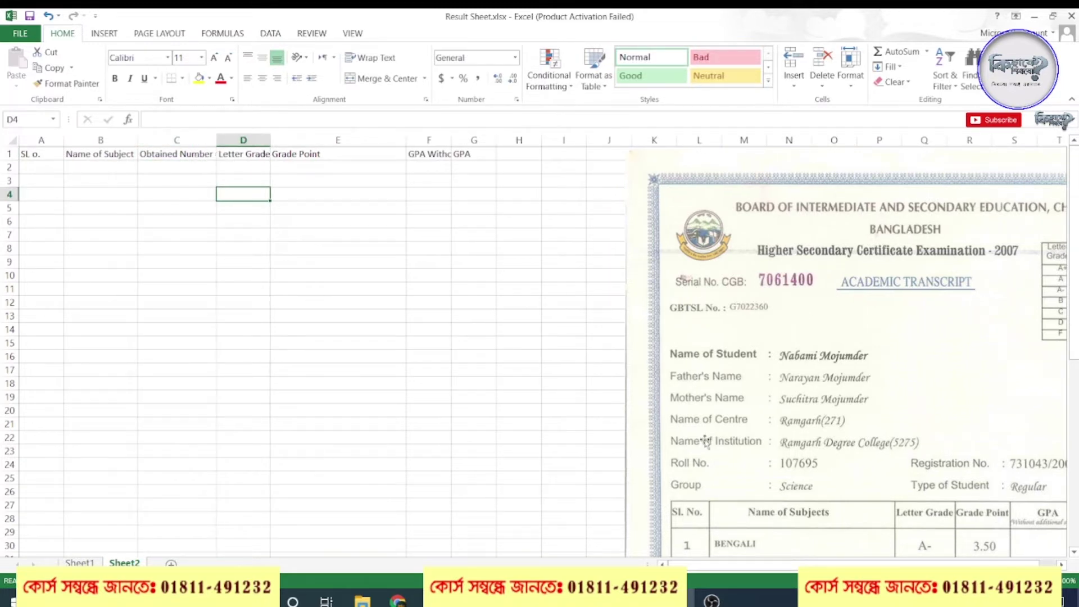
- Resize the transcript picture much smaller so it sits beside the header table
left_click(878, 433)
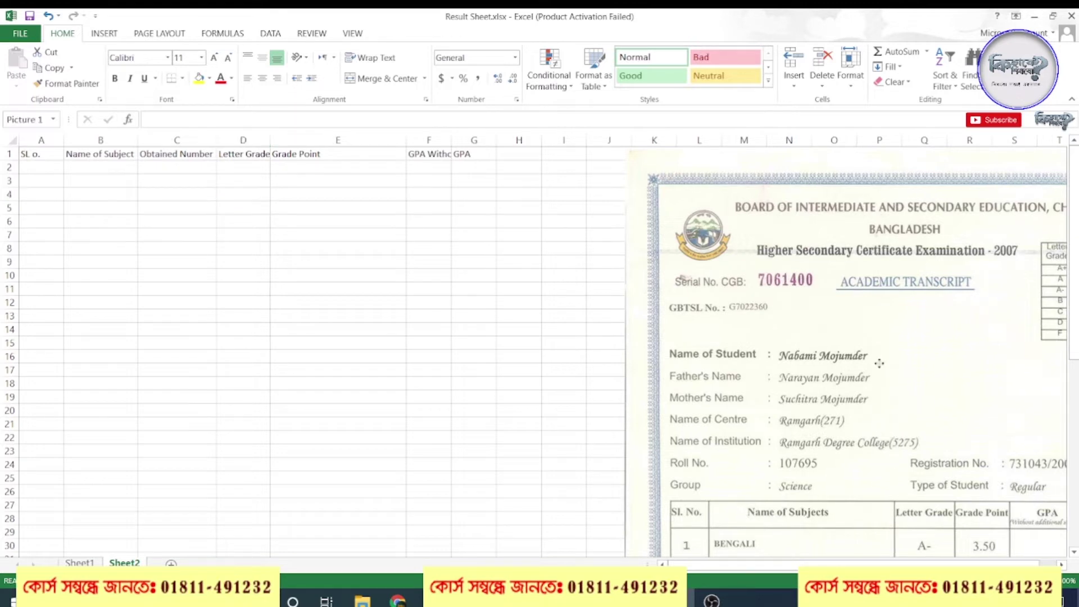
scroll(874, 374, "down", 5)
scroll(815, 396, "down", 3, "ctrl")
scroll(814, 414, "down", 2, "ctrl")
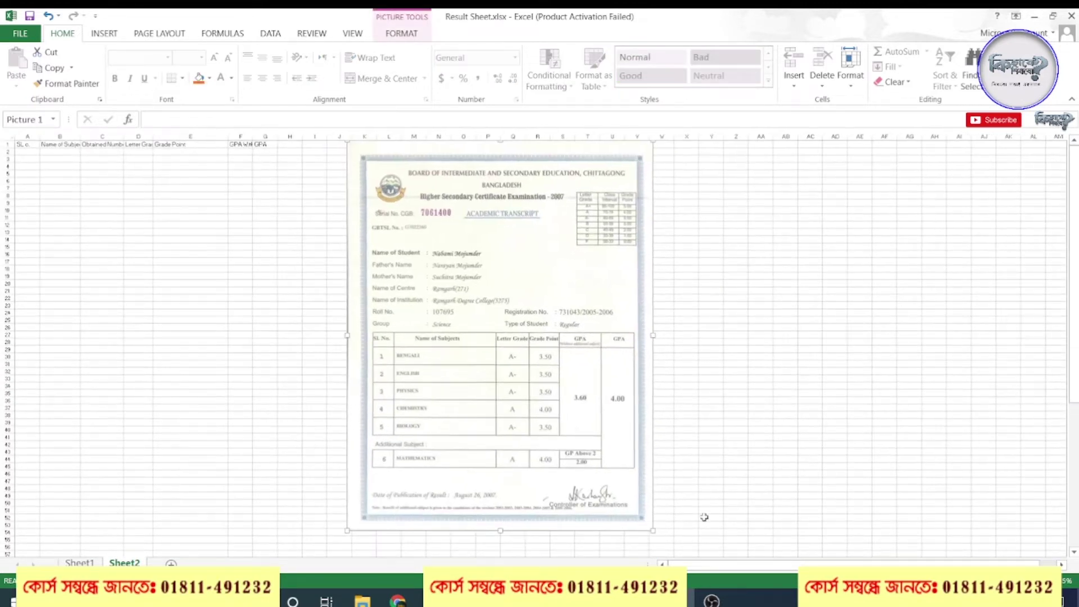
left_click_drag(652, 525, 512, 356)
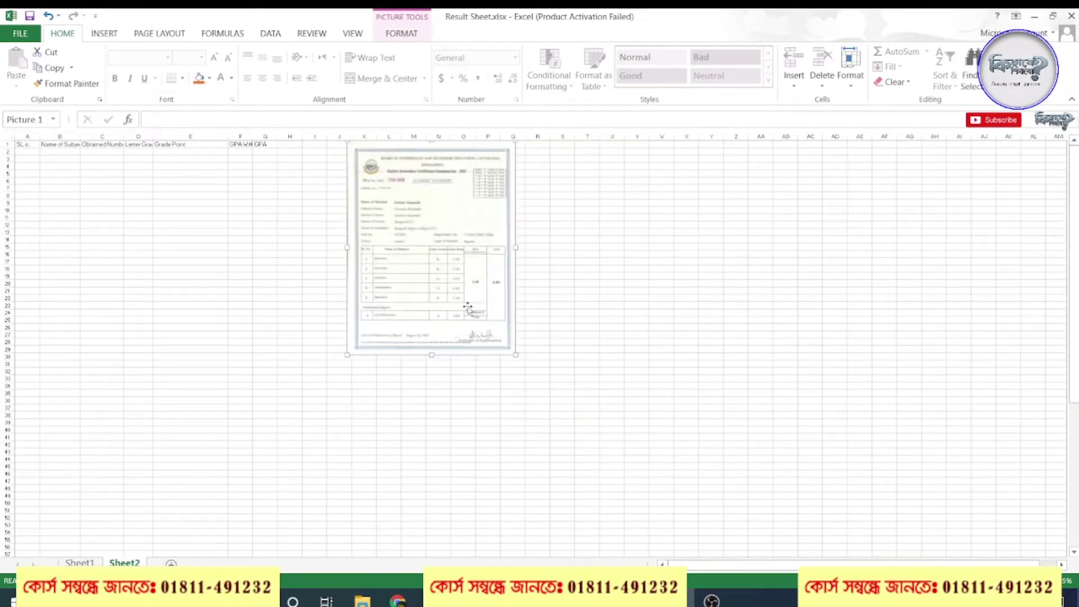
scroll(364, 289, "up", 3, "ctrl")
scroll(407, 323, "up", 2, "ctrl")
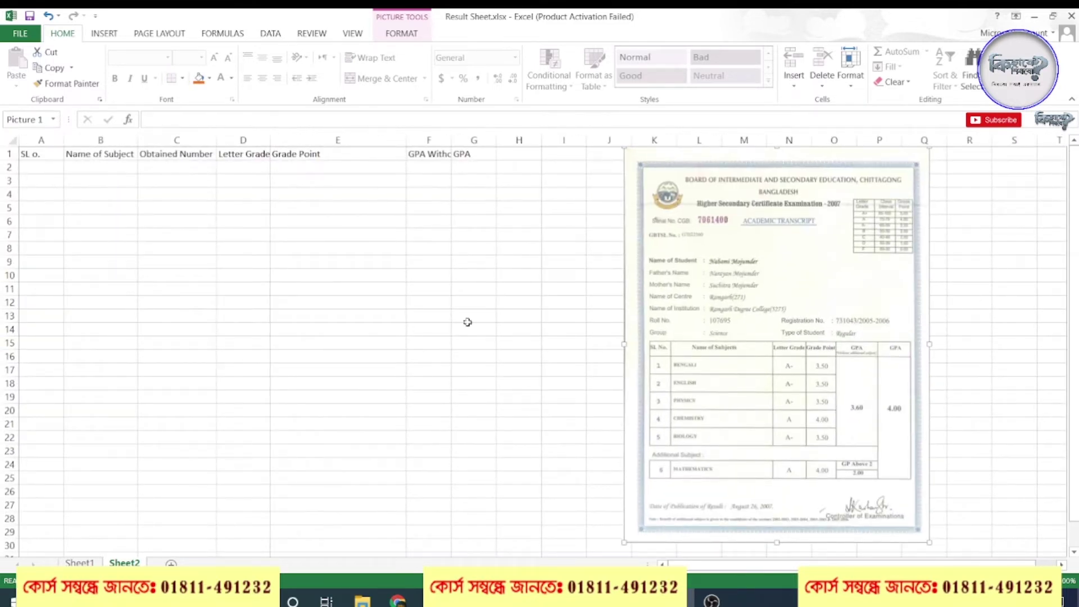
left_click(40, 170)
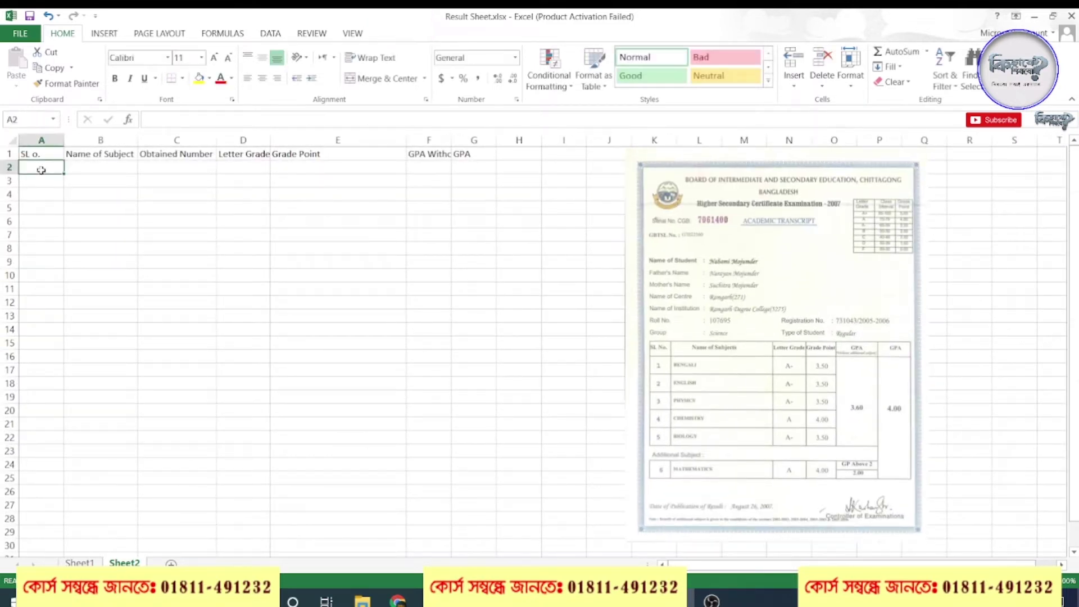
- Enter 1 in A2 and fill a series 1–5 down to A6
type("1")
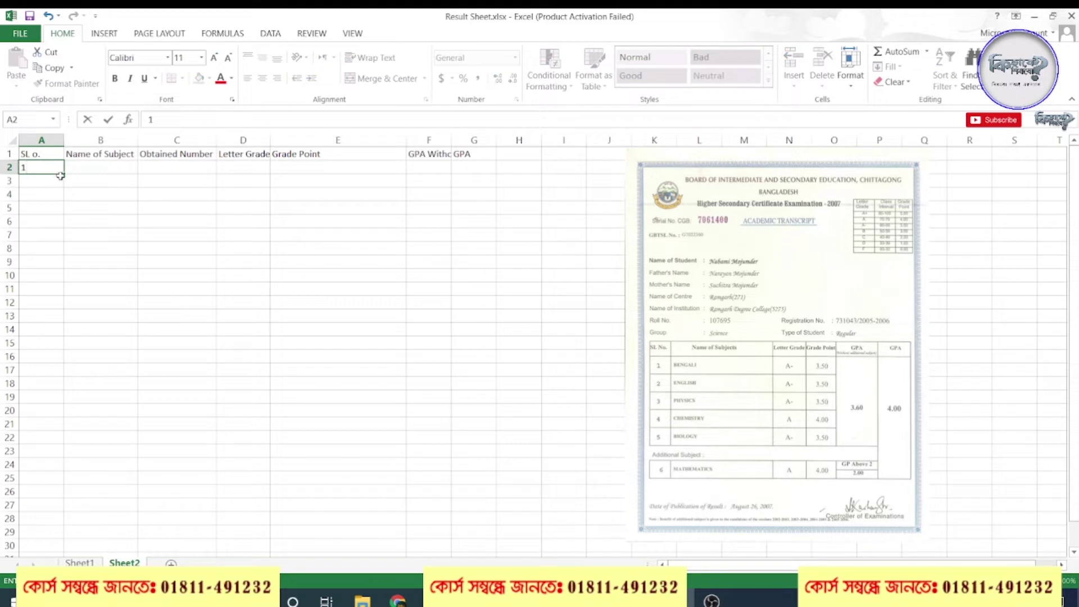
left_click_drag(60, 176, 51, 319)
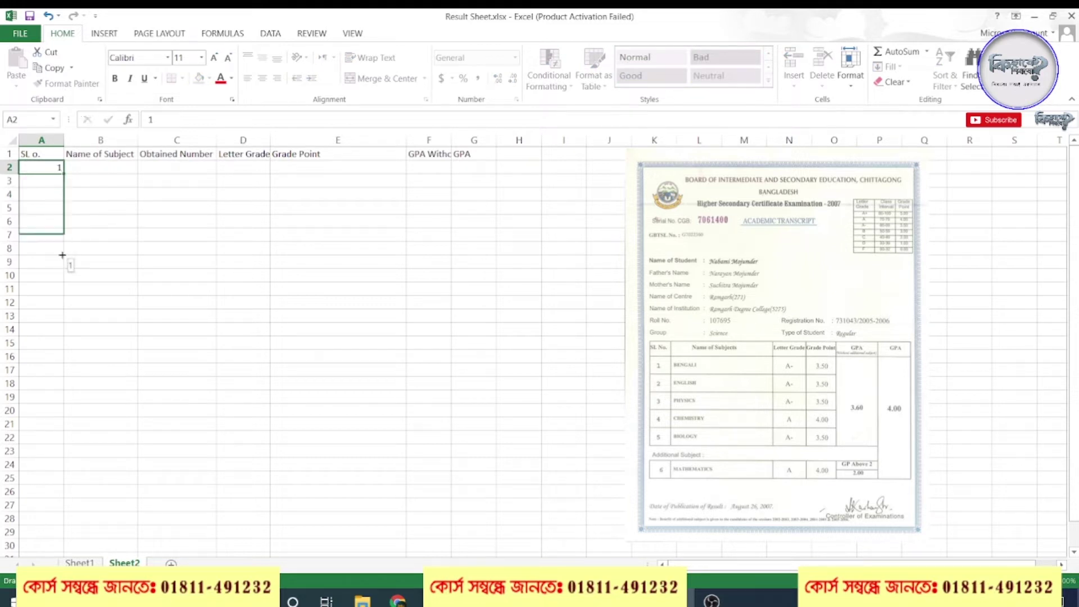
key("ctrl+z")
left_click(81, 318)
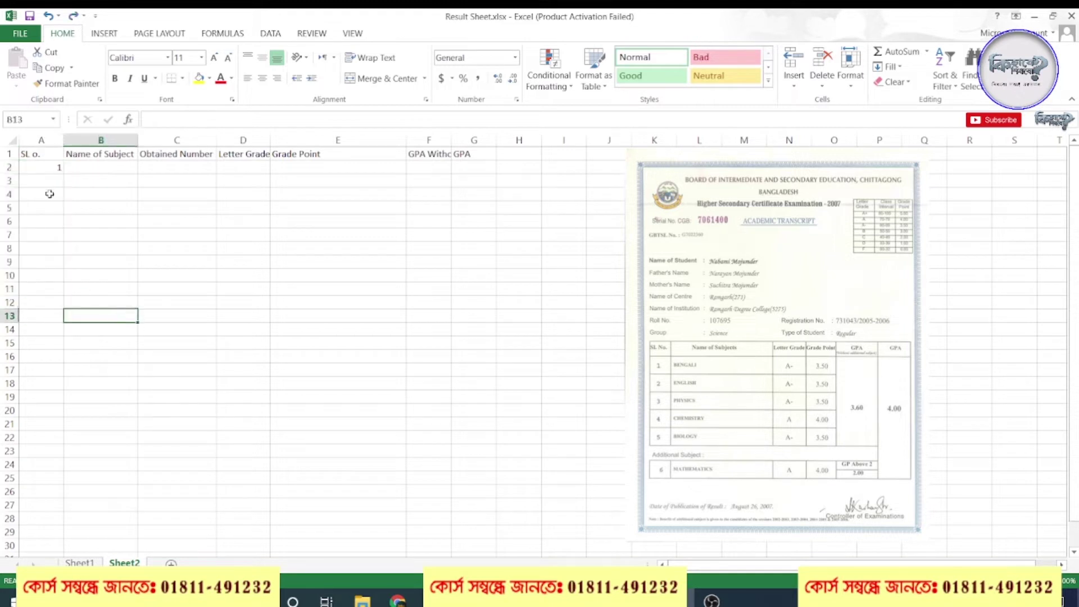
left_click(54, 168)
left_click_drag(62, 176, 61, 222)
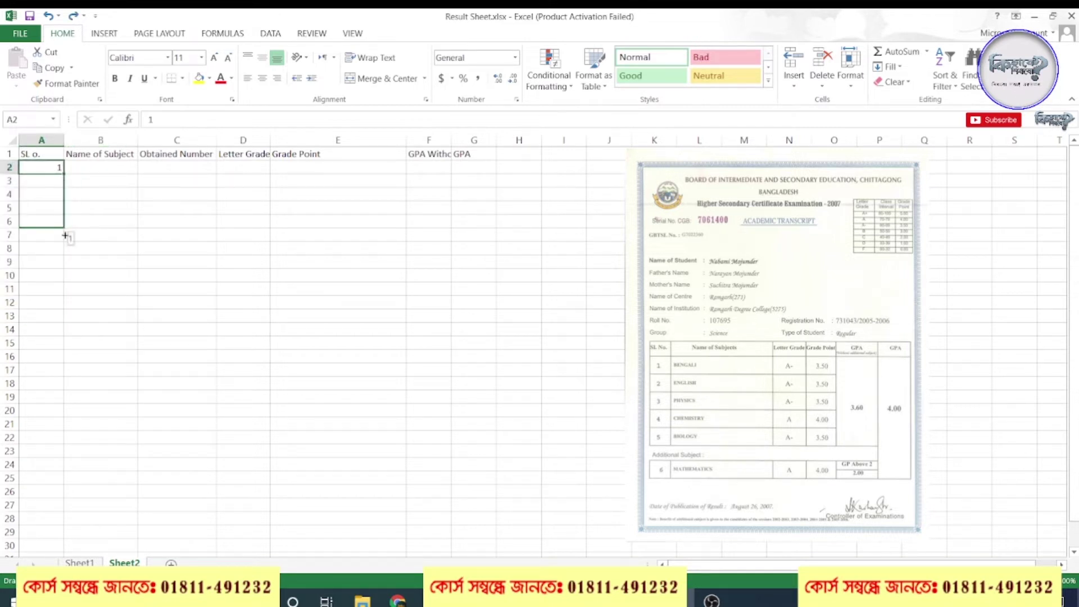
left_click(74, 239)
left_click(91, 270)
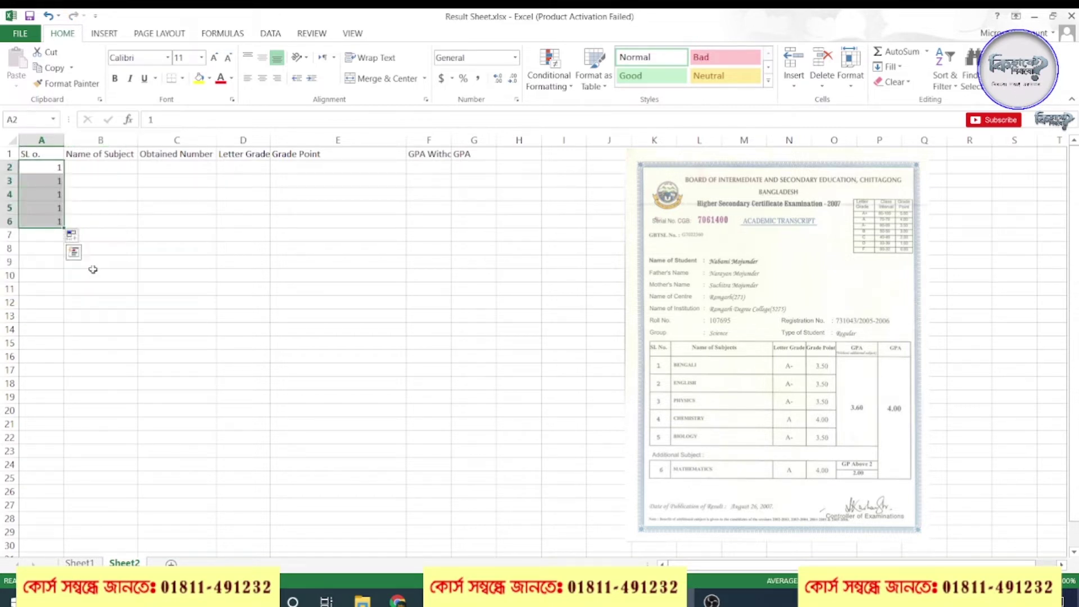
- Extend the series to row 8, then clear A7 so A8 holds 6
left_click_drag(62, 228, 63, 240)
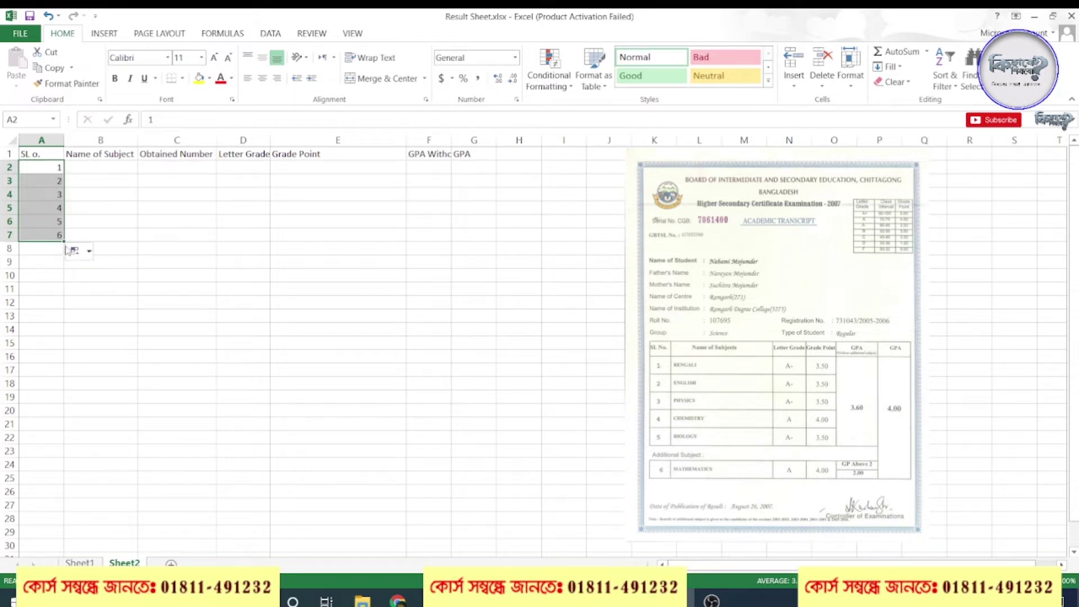
left_click_drag(63, 242, 64, 253)
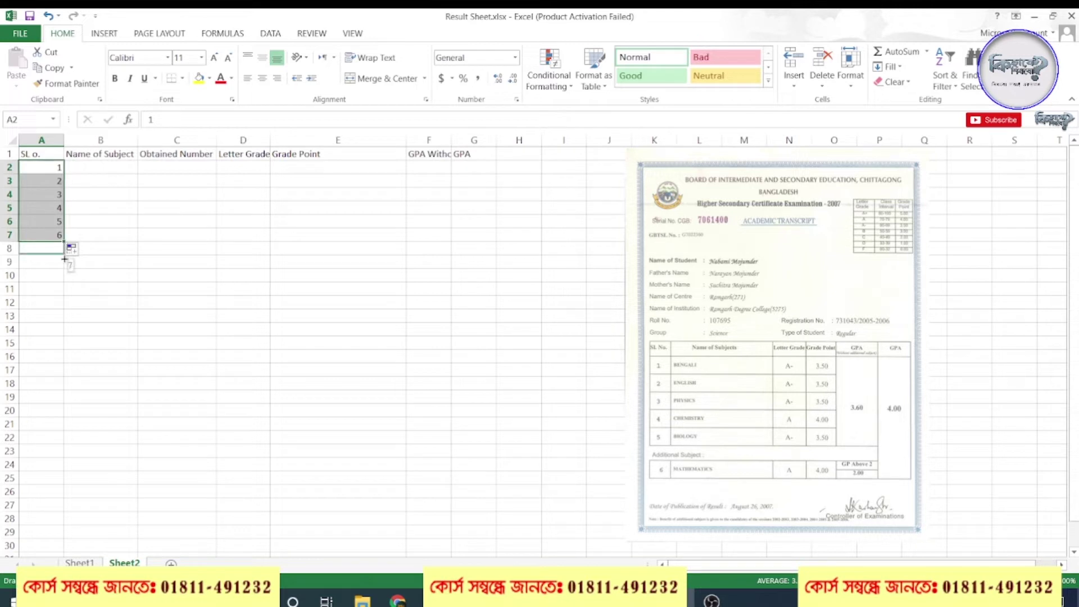
left_click(52, 238)
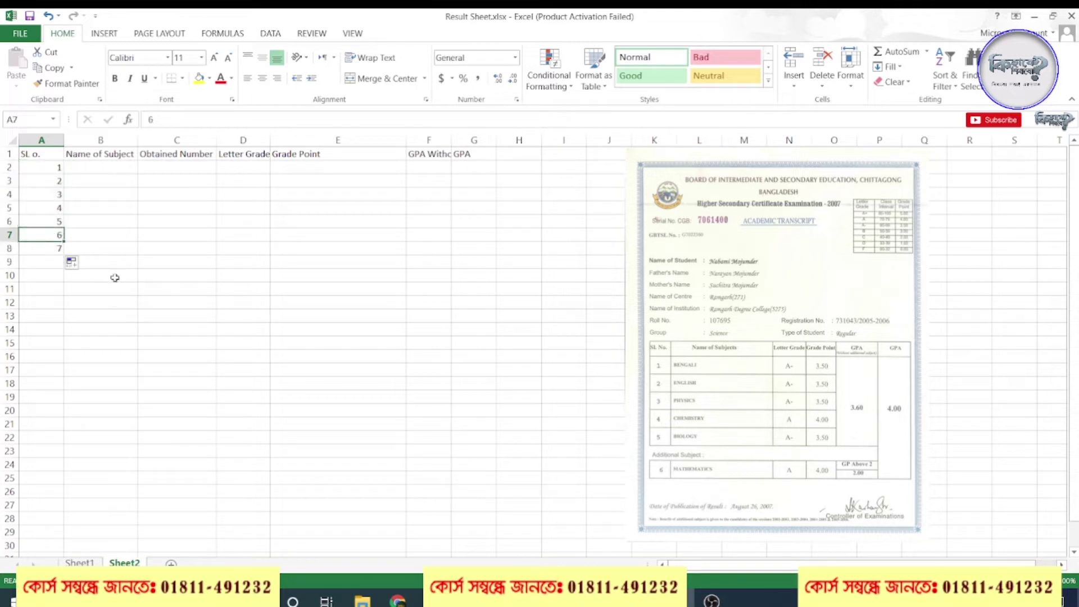
key("BackSpace")
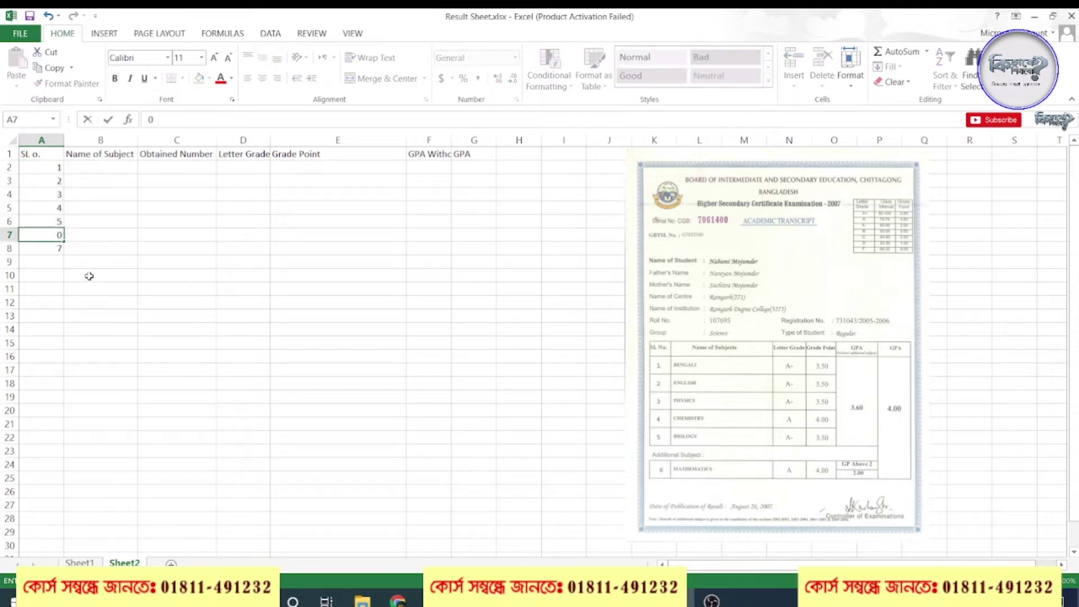
left_click(53, 251)
key("Escape")
left_click(101, 275)
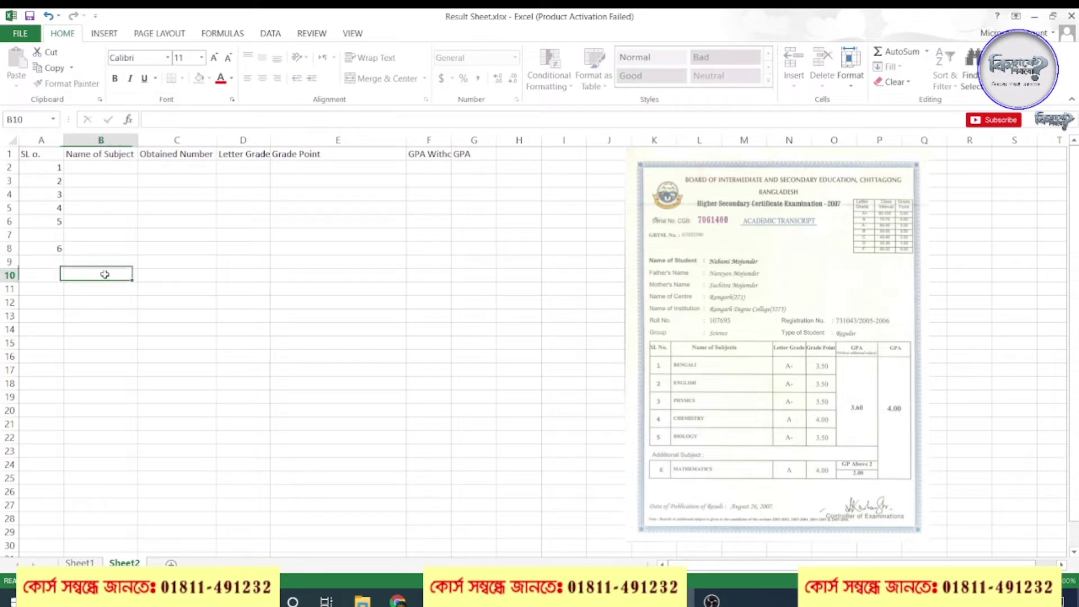
left_click(105, 168)
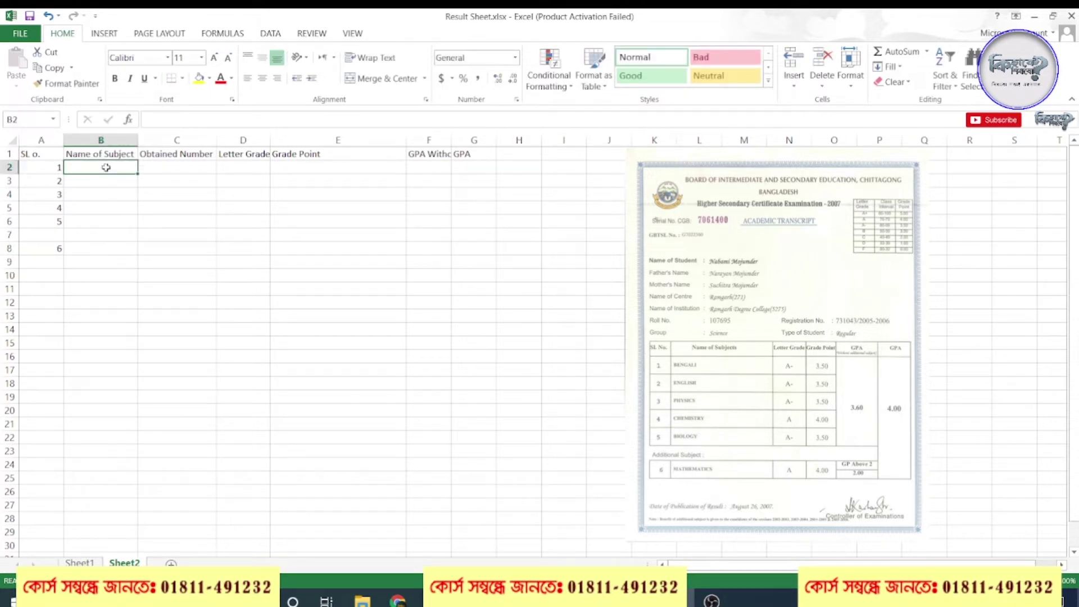
- List Bangla, English, Physics, Chemistry and Biology in B2:B6
type("Ba")
type("glas")
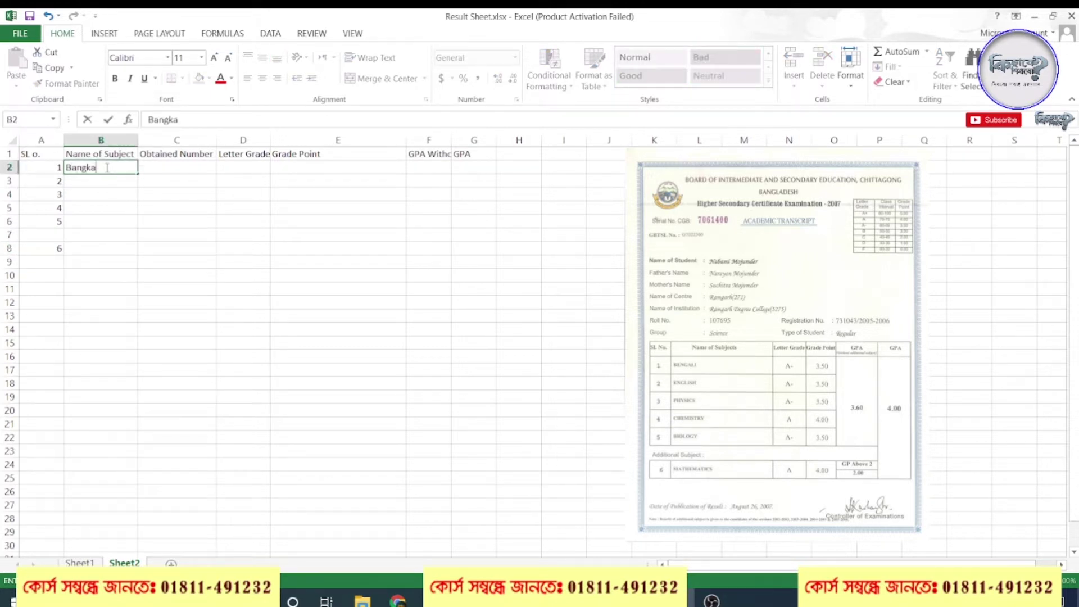
key("BackSpace")
key("BackSpace")
key("BackSpace")
type("la")
key("Return")
type("E")
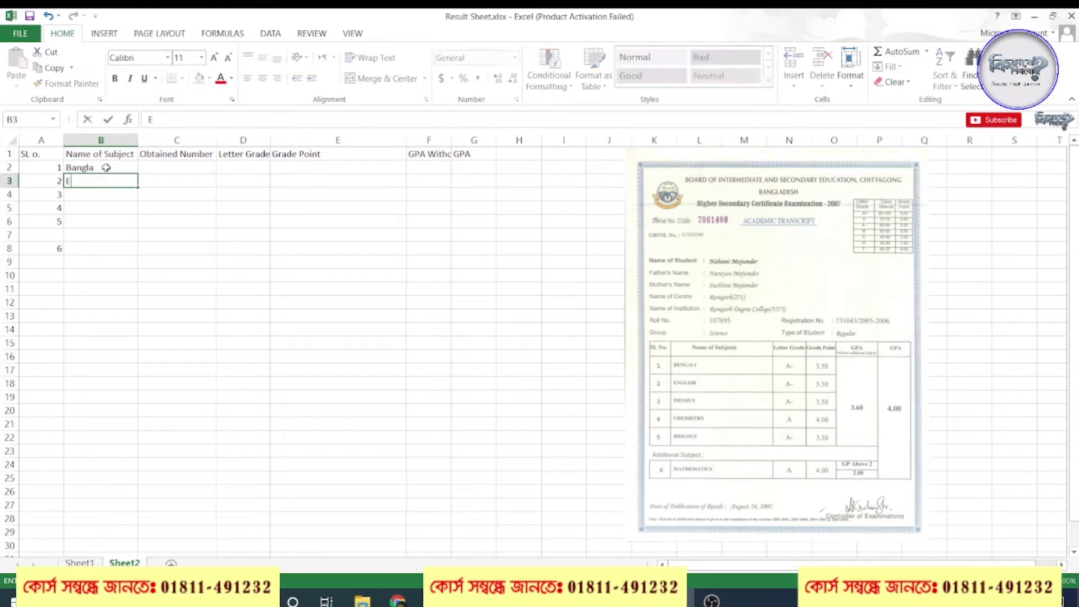
type("nglish")
key("Return")
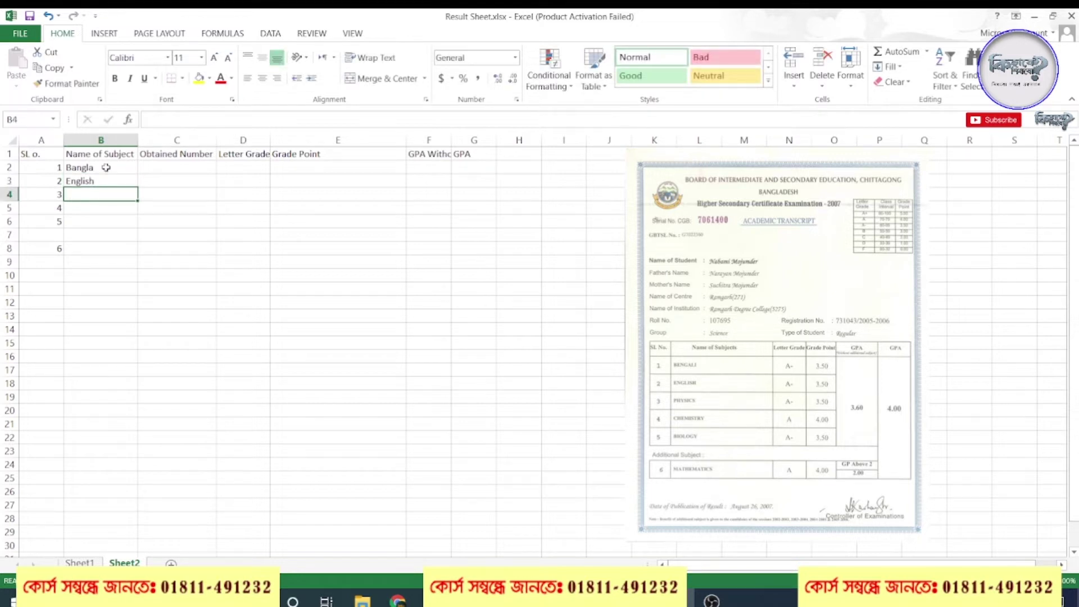
type("Physics")
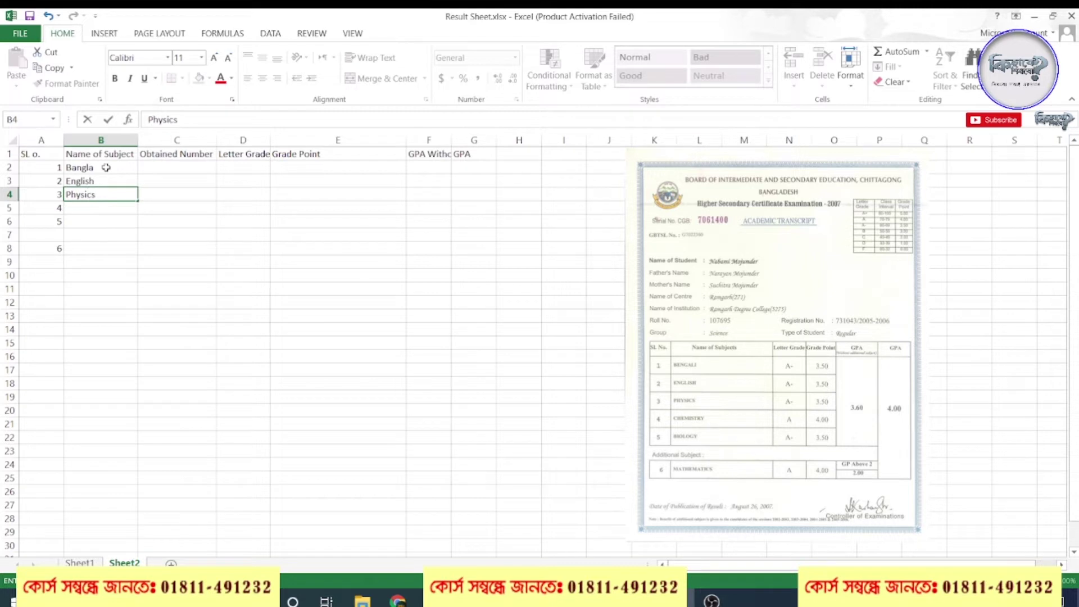
key("Return")
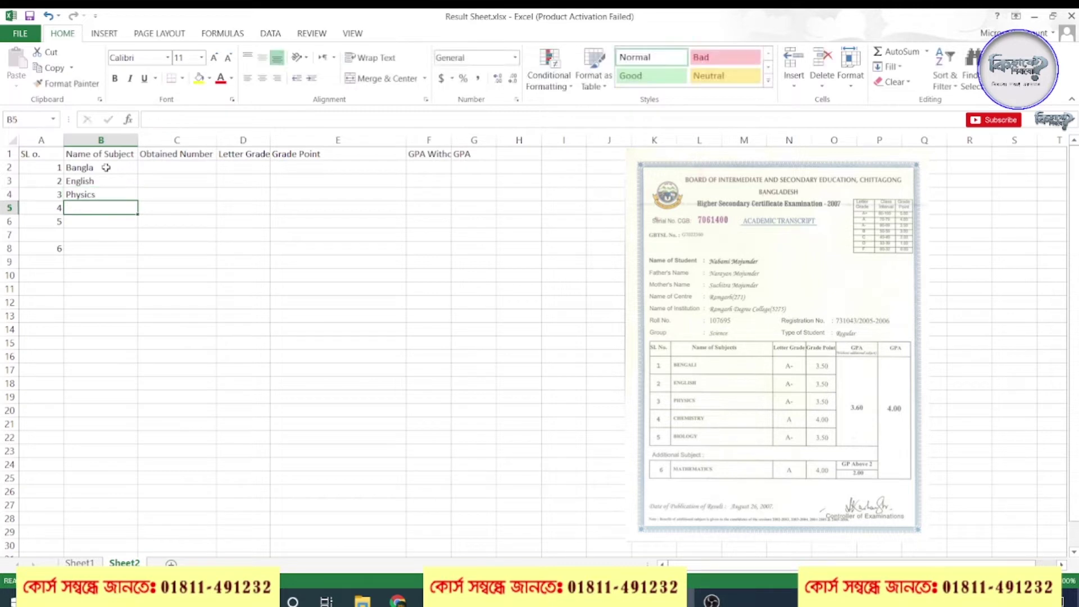
type("Chemis")
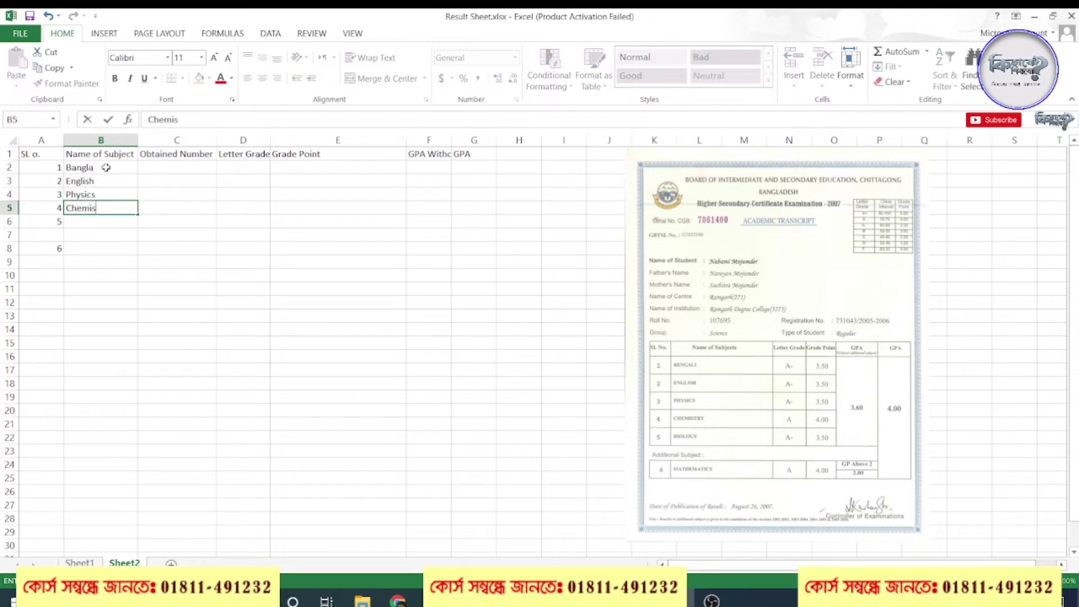
type("try")
key("Return")
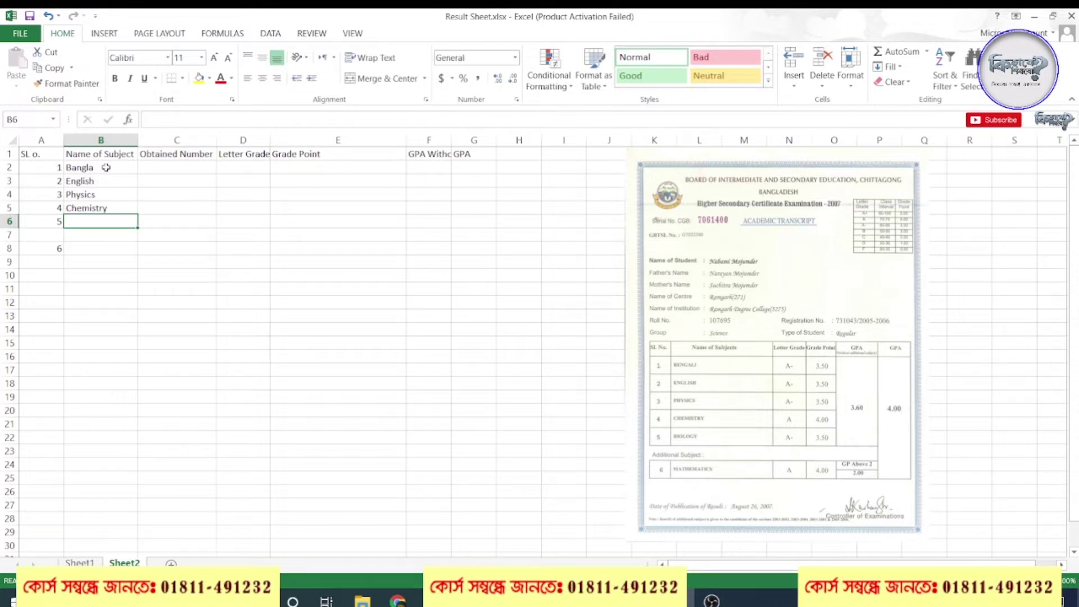
type("Biolo")
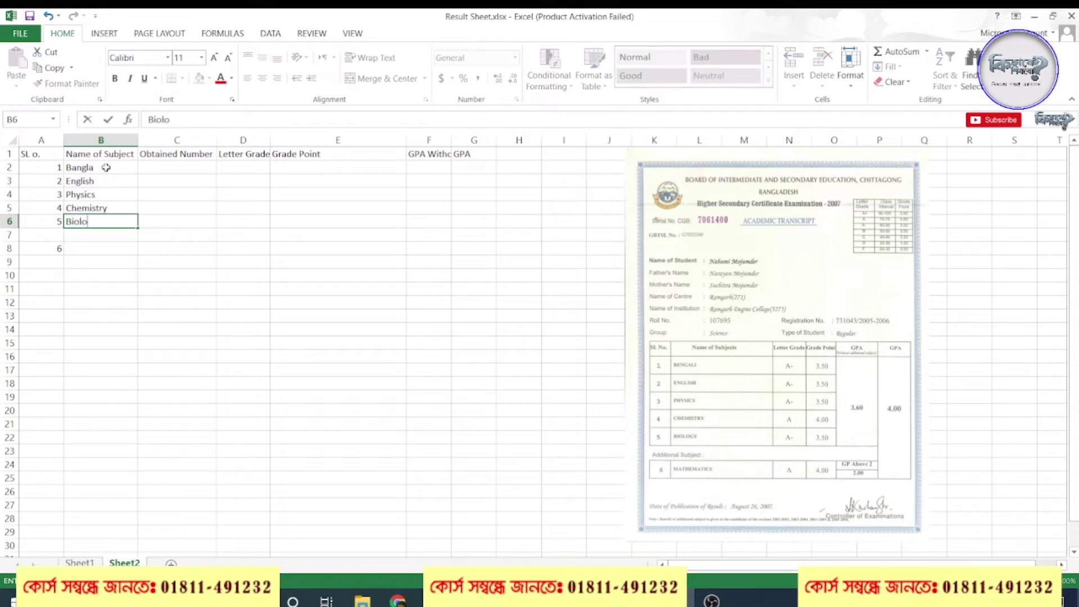
type("gy")
key("Return")
key("Return")
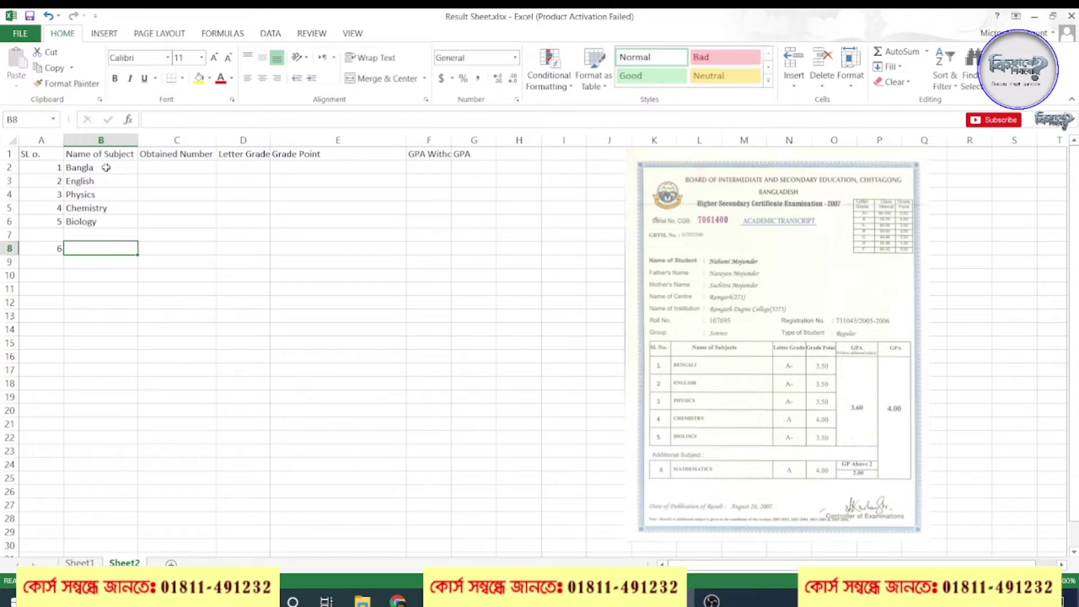
- Enter Mathematics as the row 8 subject, keeping row 7 blank
type("Me")
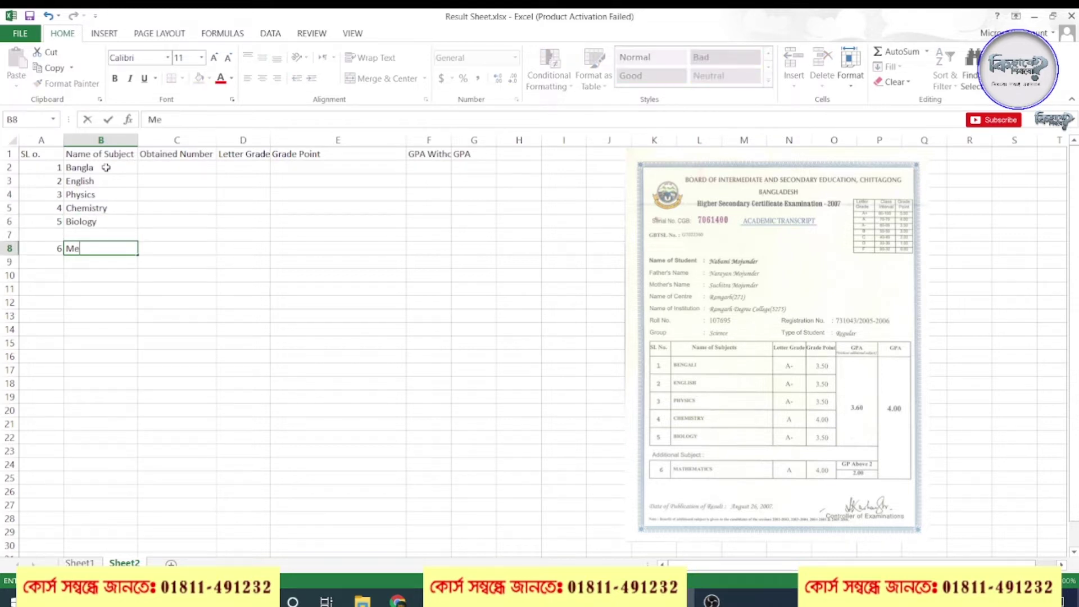
key("BackSpace")
key("BackSpace")
type("themat")
type("ics")
key("BackSpace")
type("s")
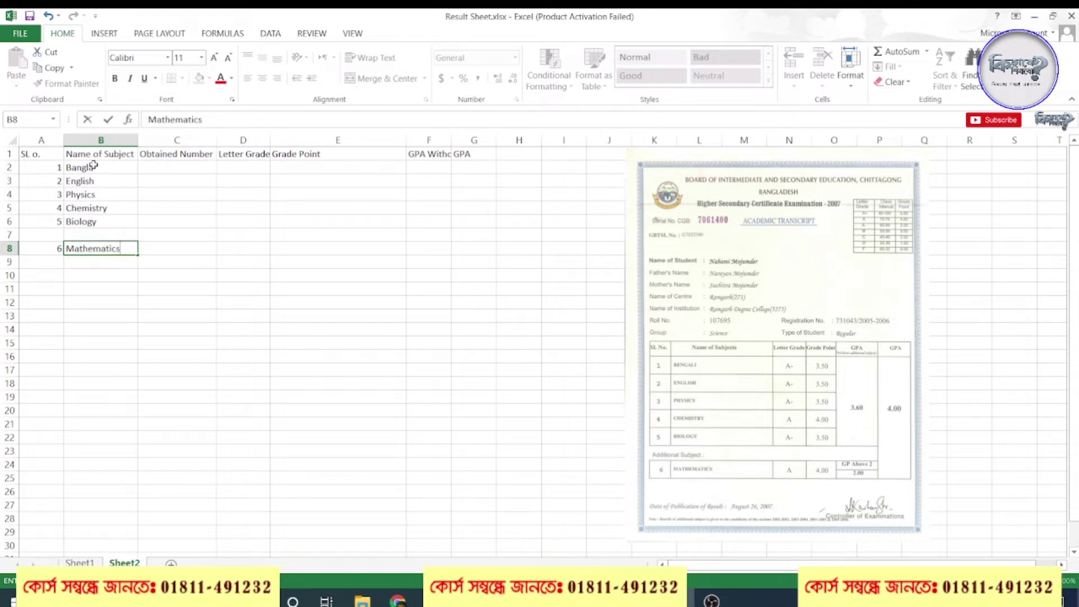
left_click_drag(46, 235, 91, 236)
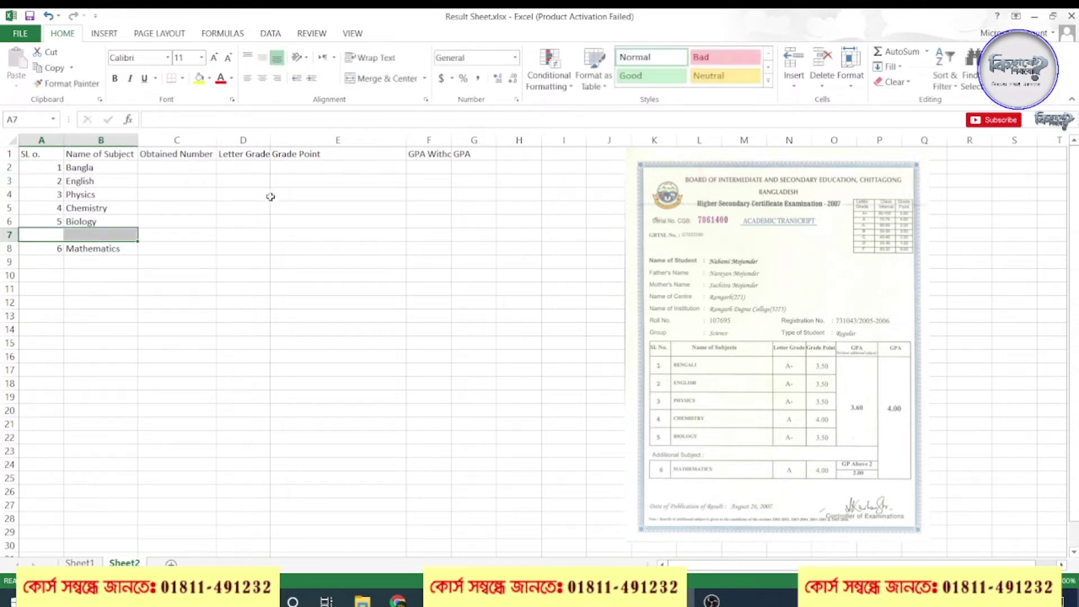
- Enter obtained marks 80, 70, 60, 50, 40 in C2:C6 and 30 in C8
left_click(241, 298)
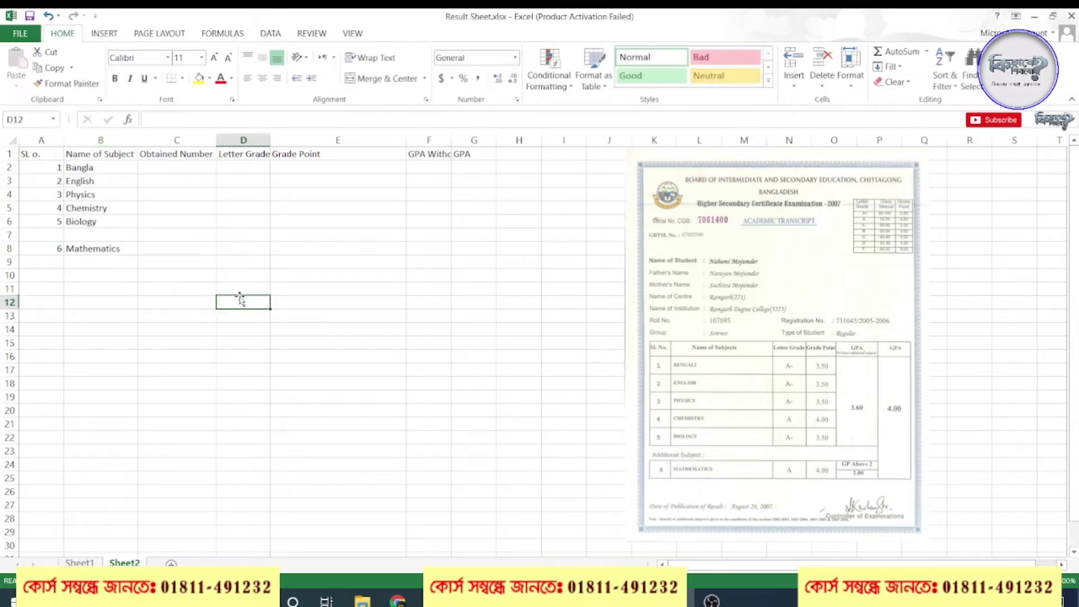
left_click(172, 164)
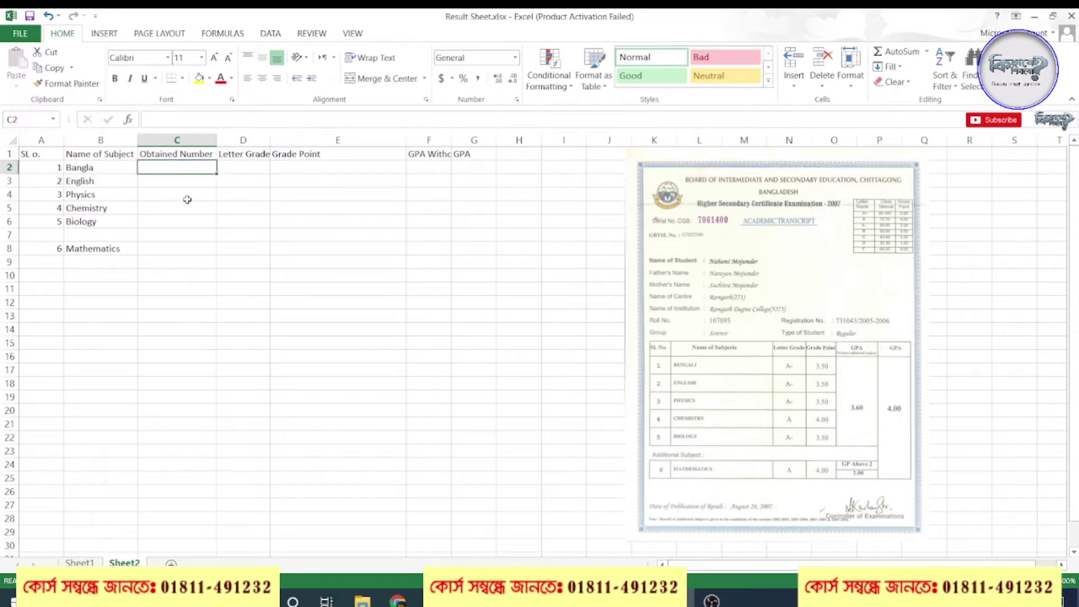
type("80")
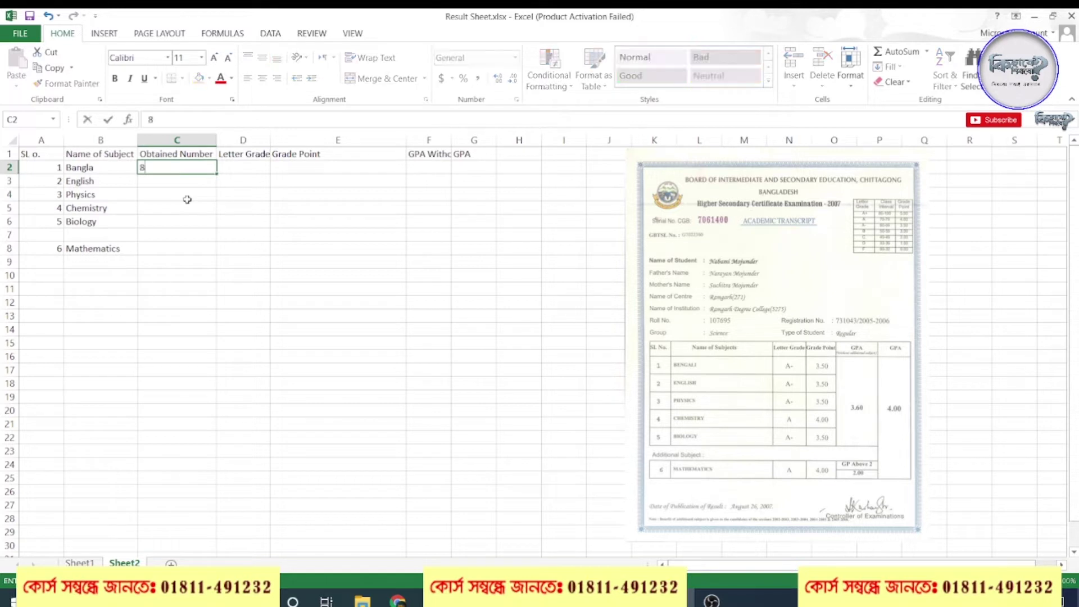
key("Return")
type("70")
key("Return")
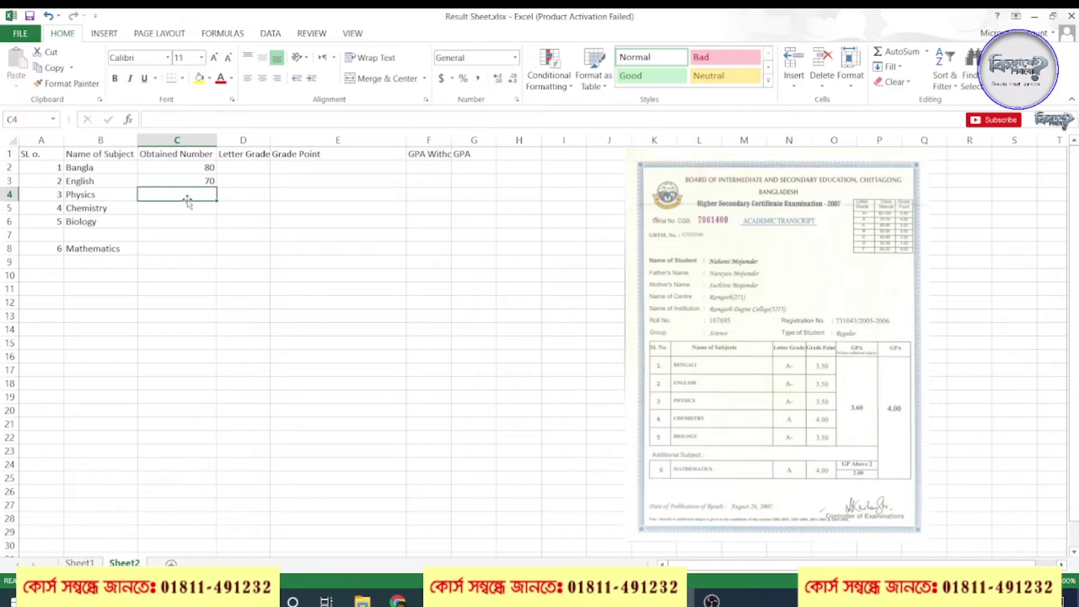
type("60")
key("Return")
type("50")
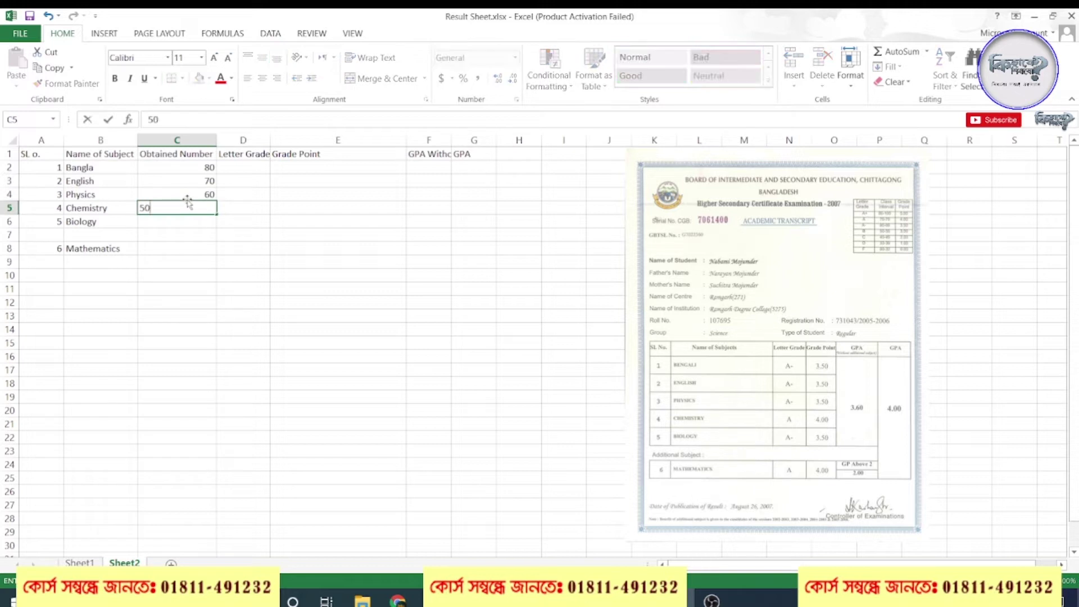
key("Return")
type("40")
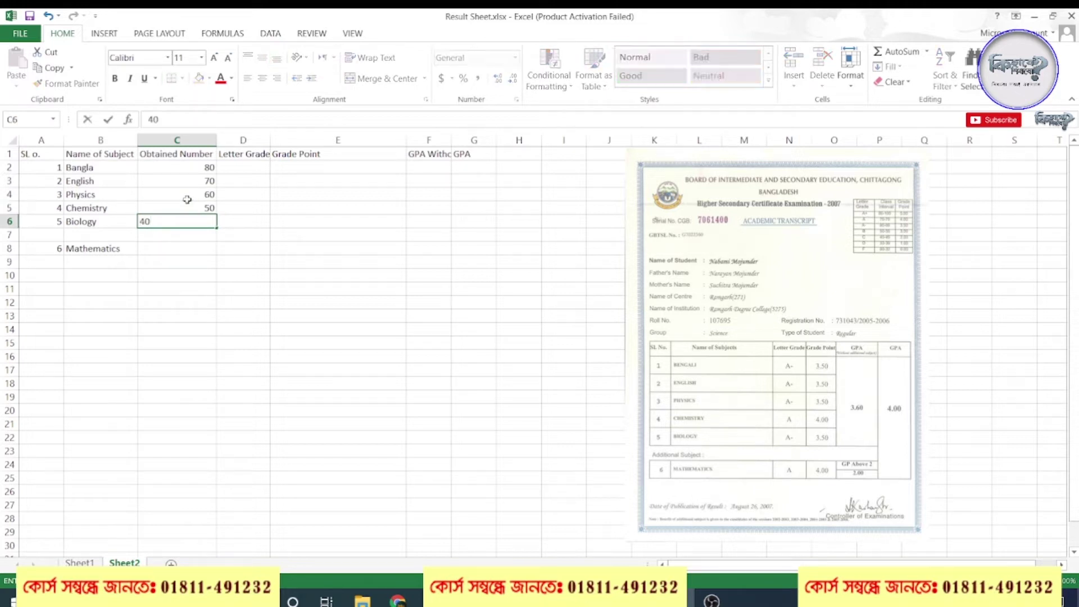
key("Return")
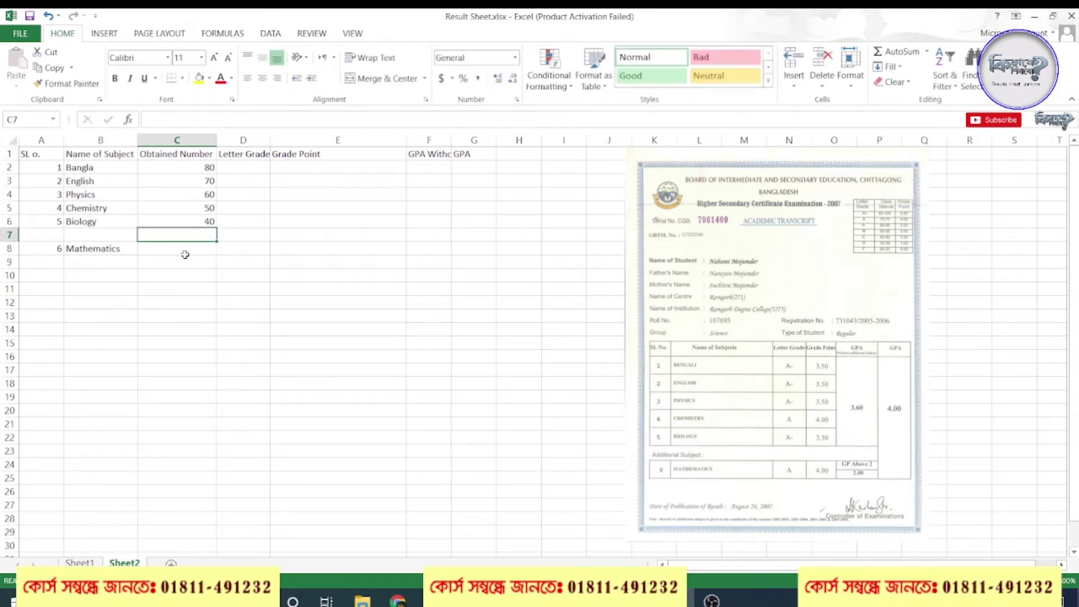
left_click(185, 253)
type("30")
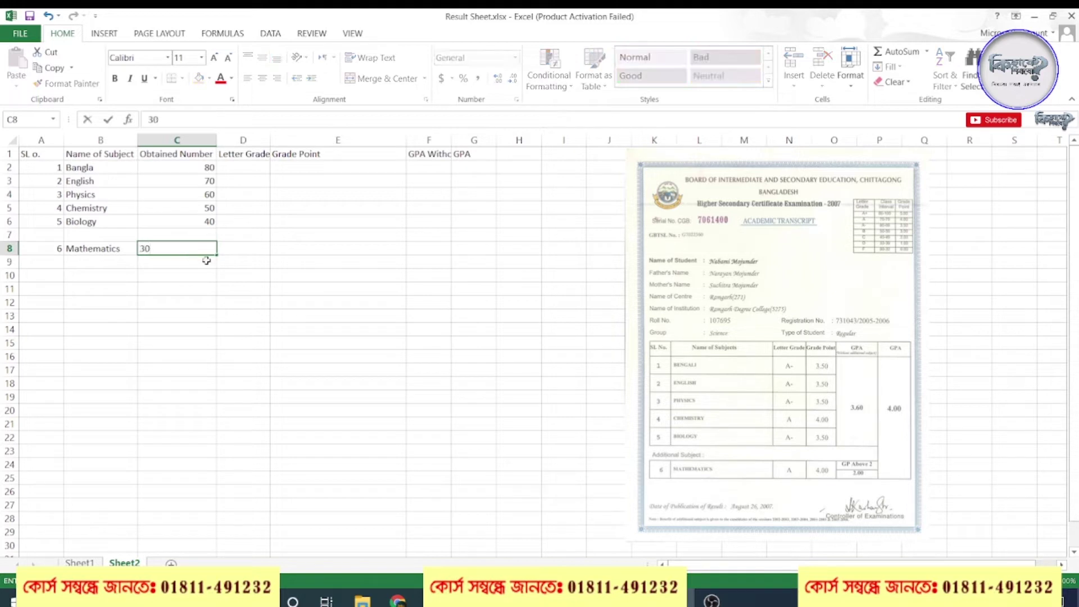
left_click(226, 275)
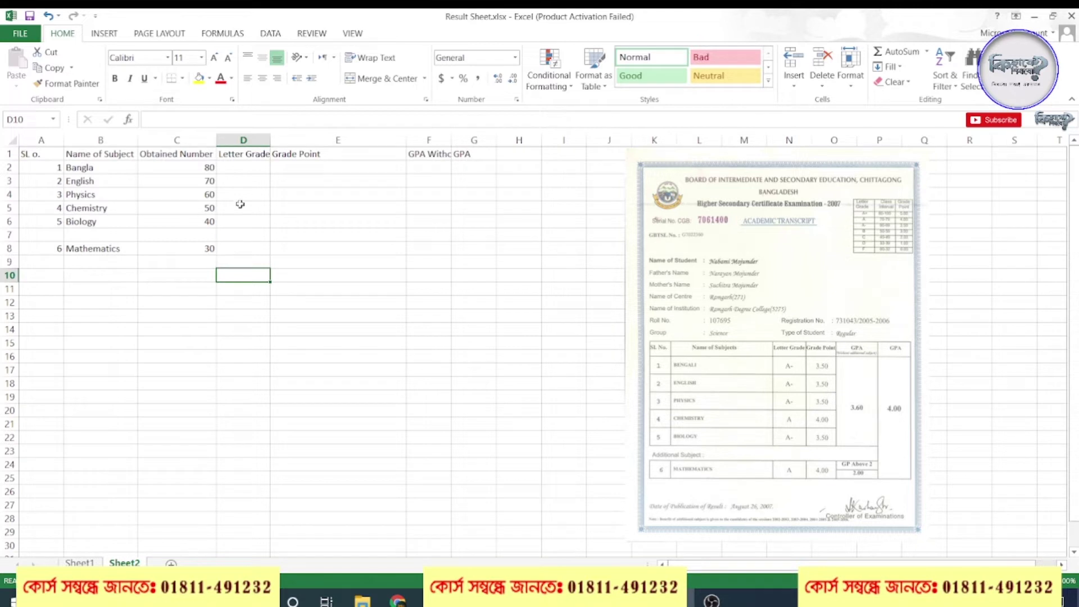
left_click(252, 171)
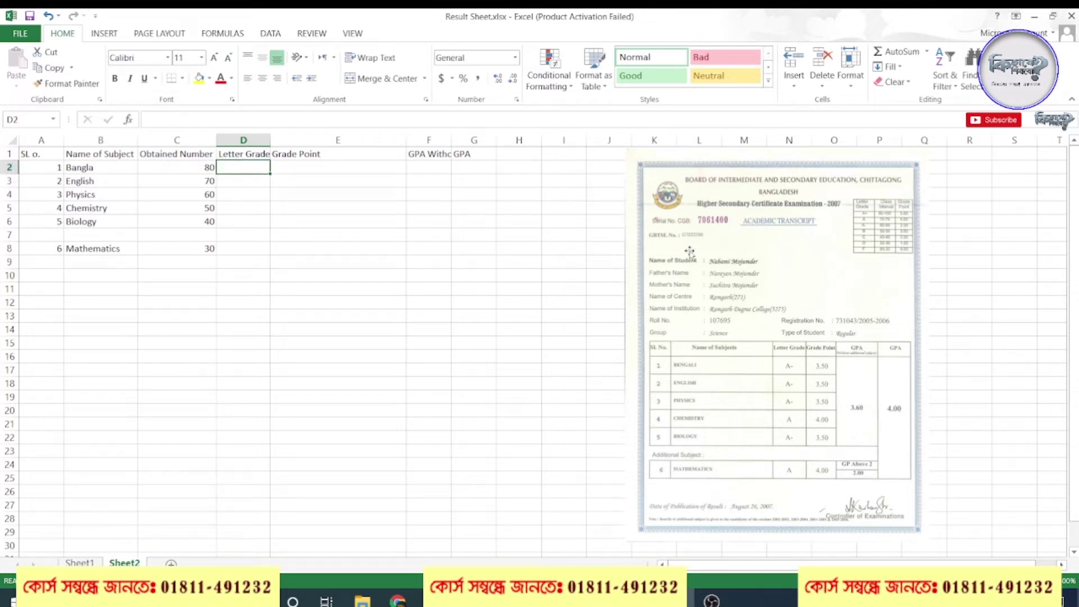
left_click(522, 167)
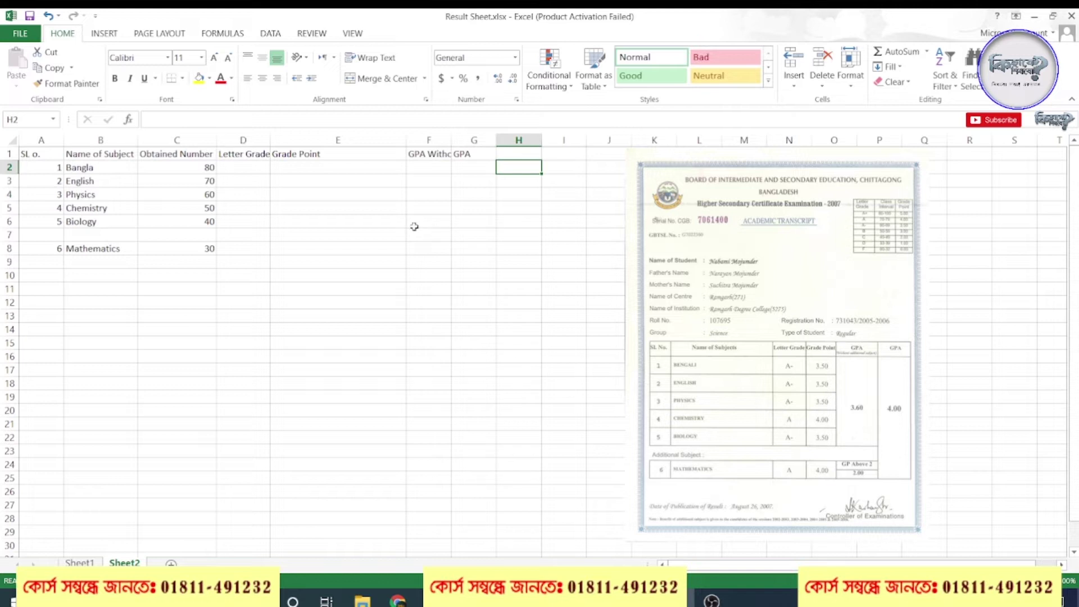
left_click(249, 171)
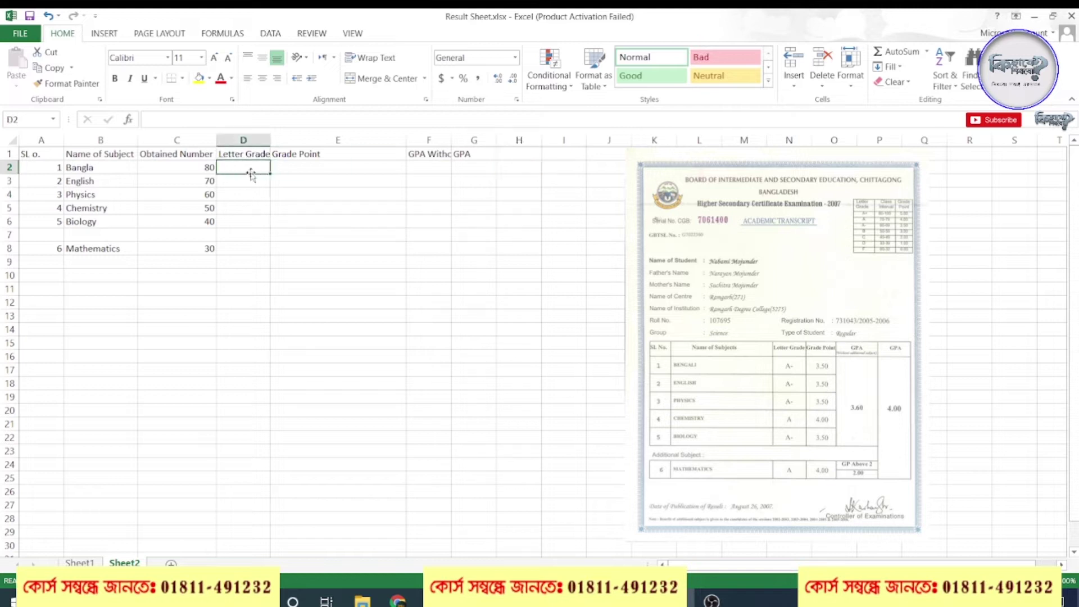
type("=")
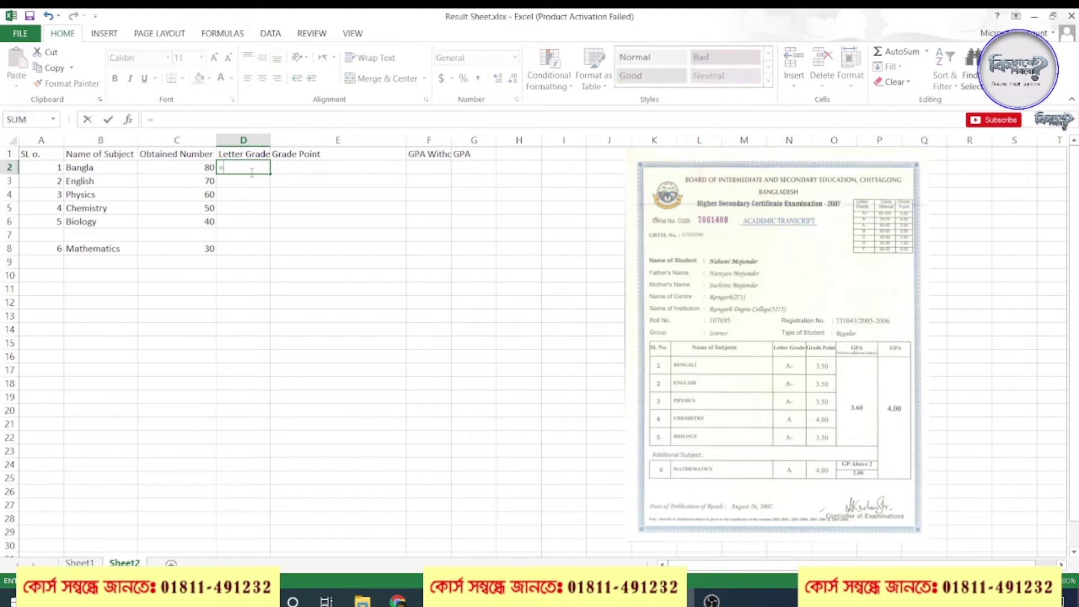
key("Escape")
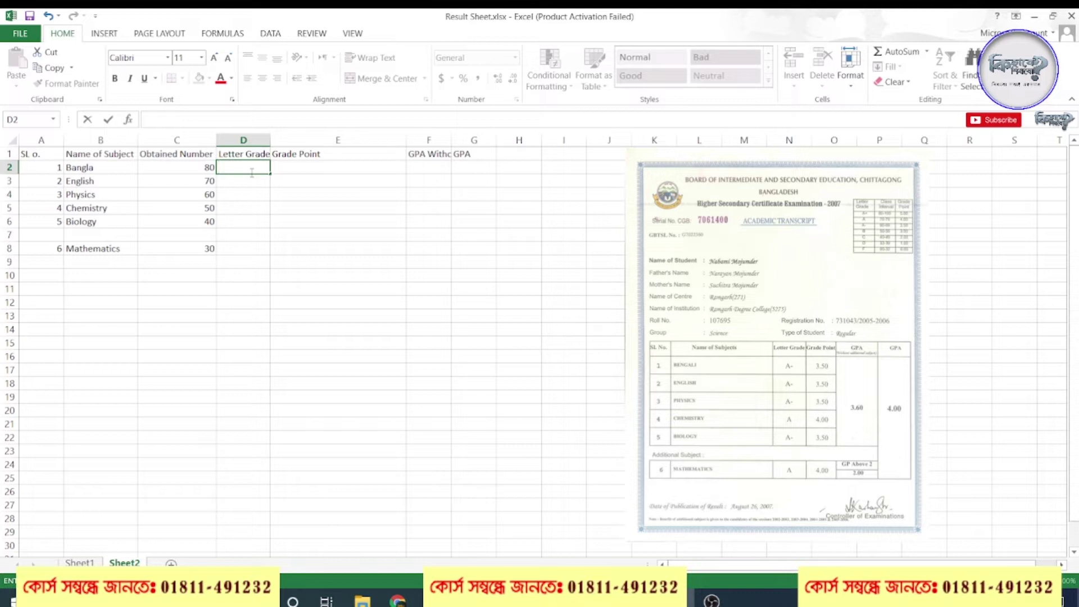
type("=")
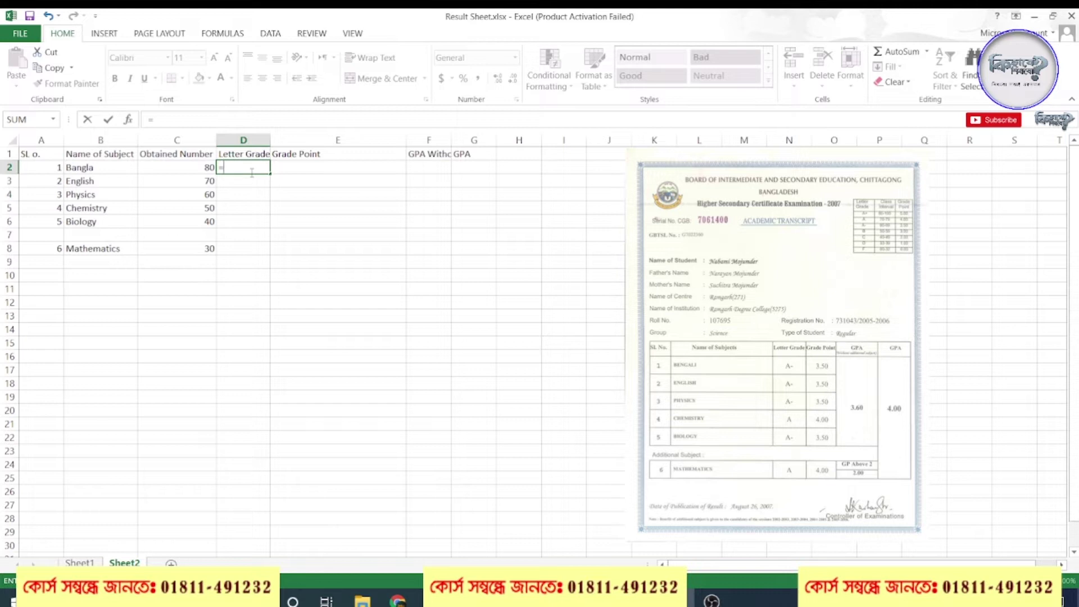
key("BackSpace")
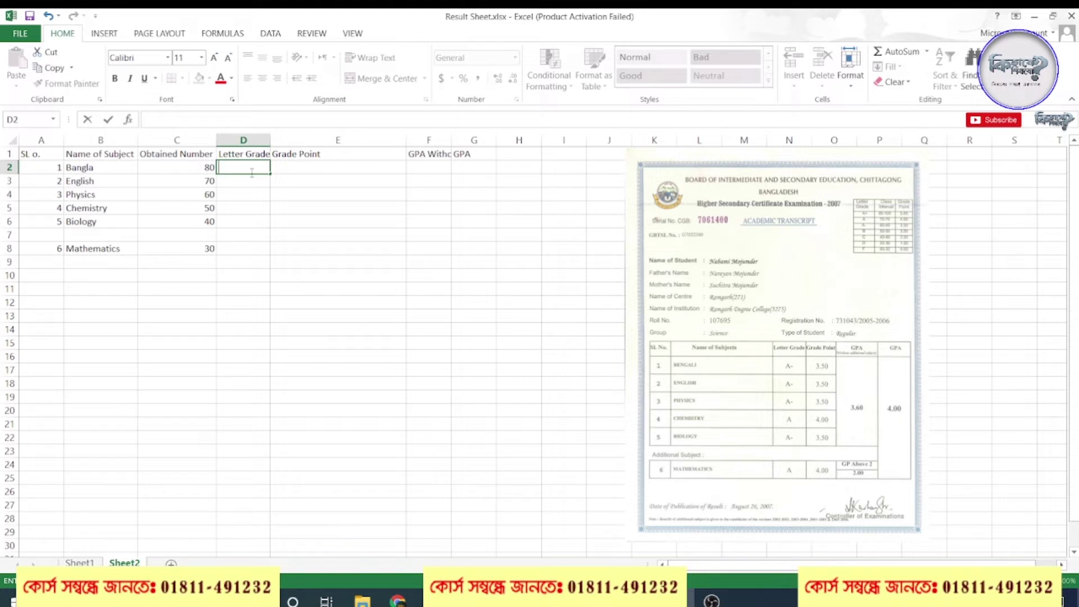
- Start the formula =IF( in D2 for Bangla's grade, moving the argument hint aside
type("=")
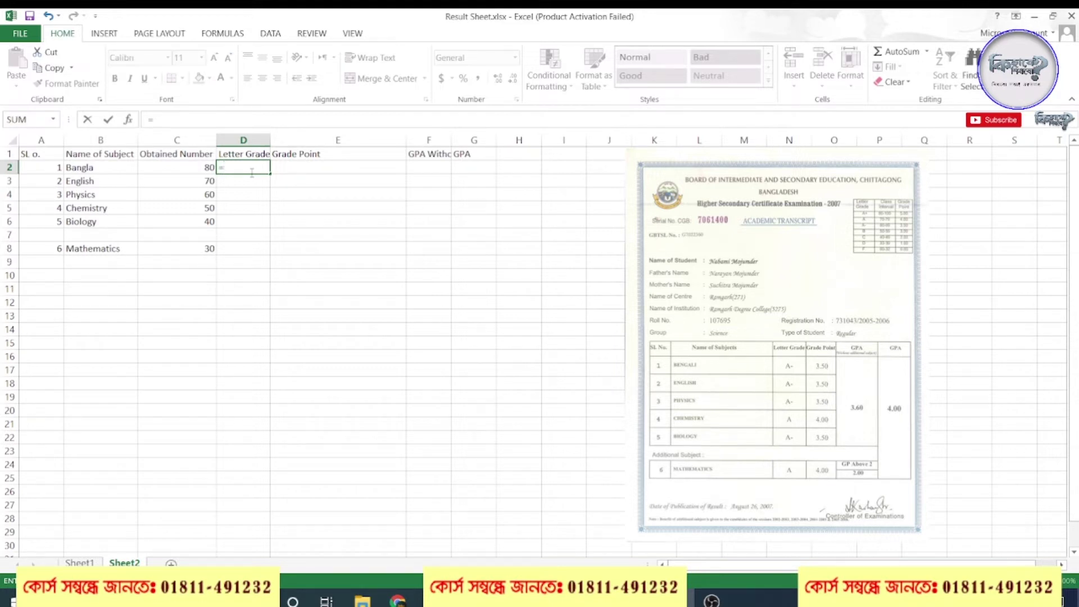
type("IF")
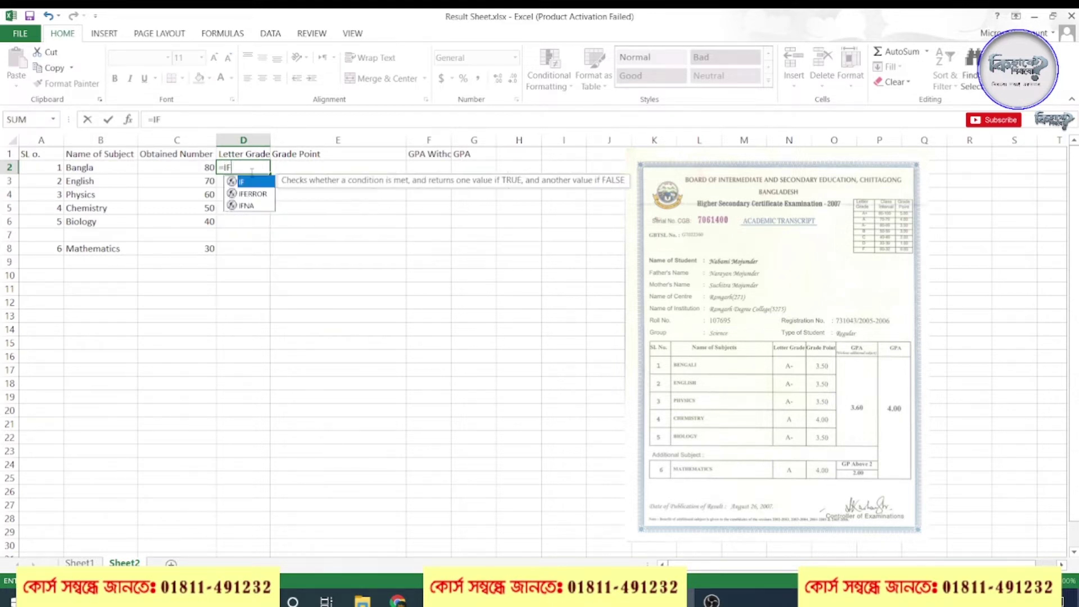
type("(")
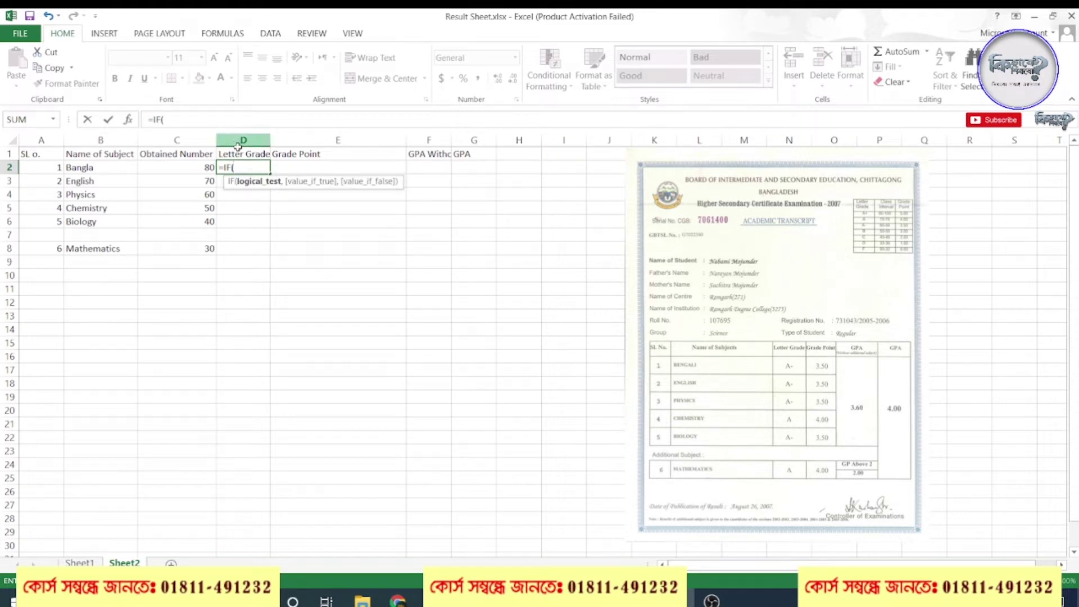
mouse_move(323, 188)
left_mouse_down()
mouse_move(330, 219)
mouse_move(353, 204)
left_mouse_up()
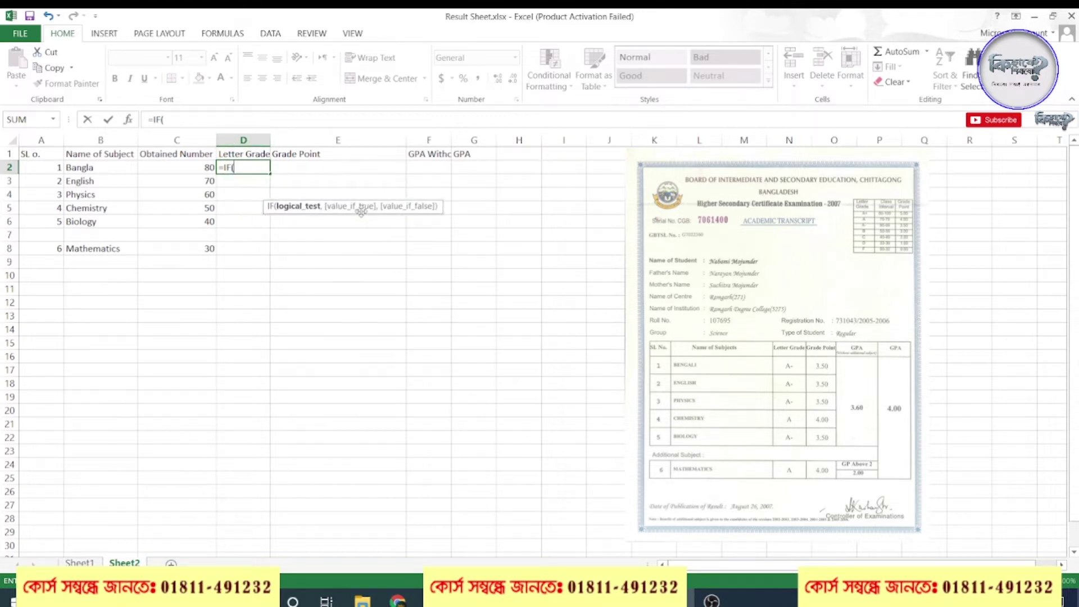
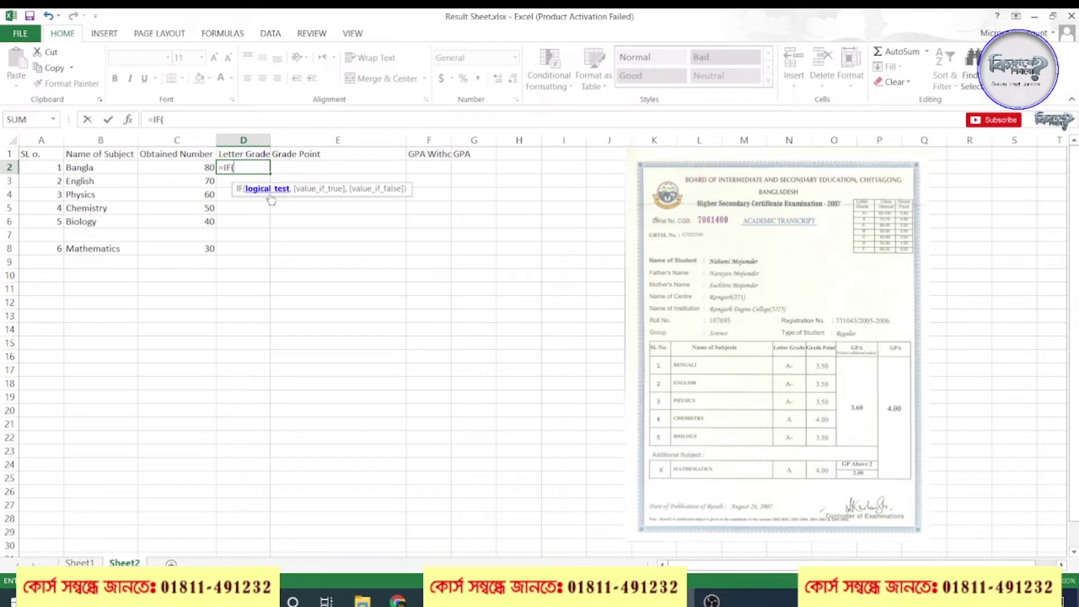
- Enter the unfinished formula =IF(C2,>80 in D2, which triggers Excel's formula warning
left_click(186, 167)
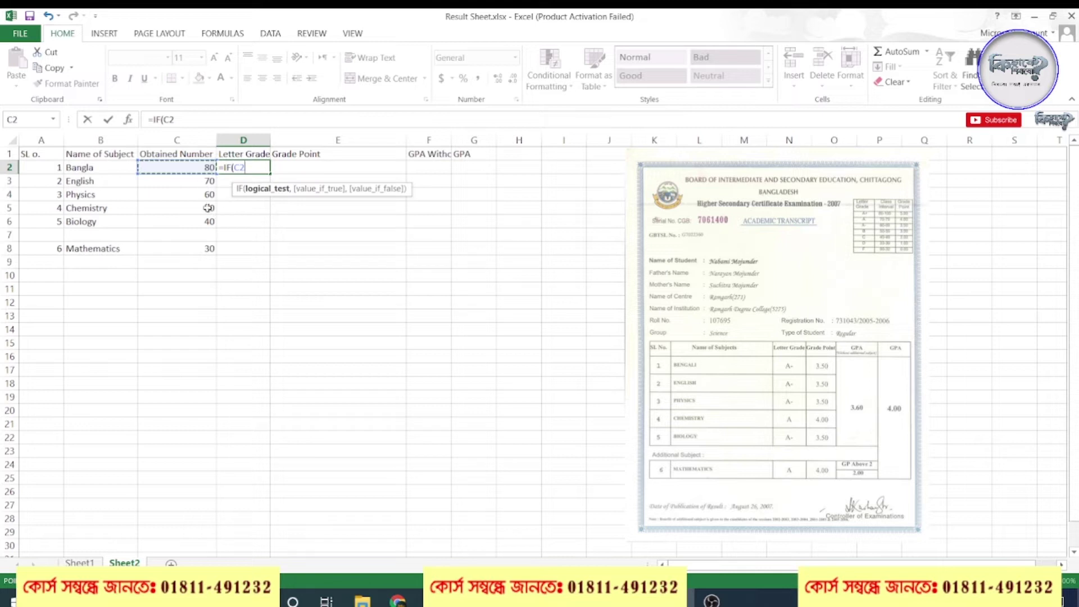
type(",")
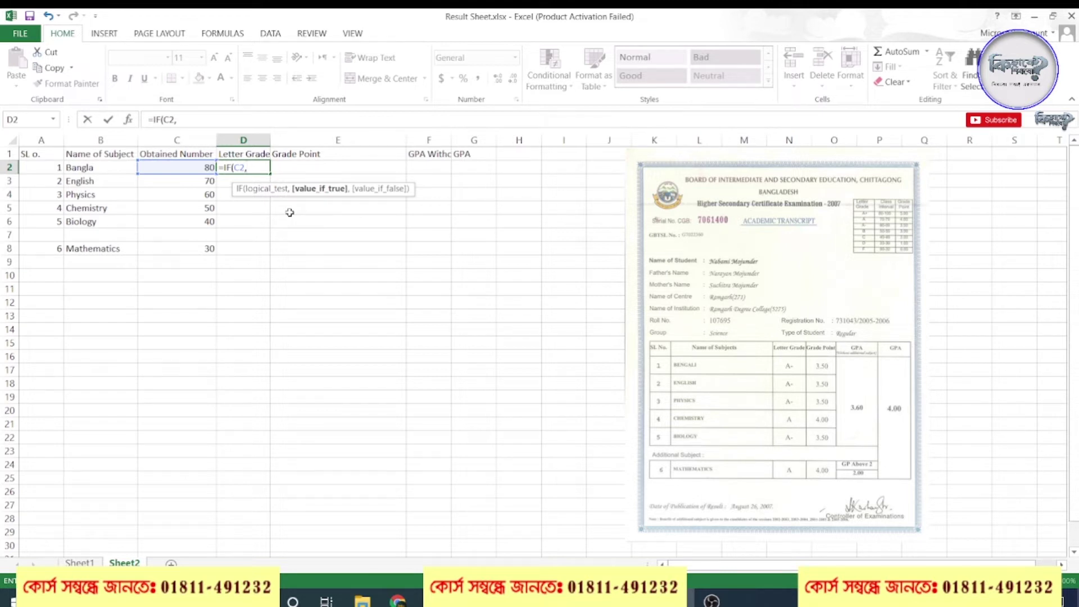
type("80")
key("Return")
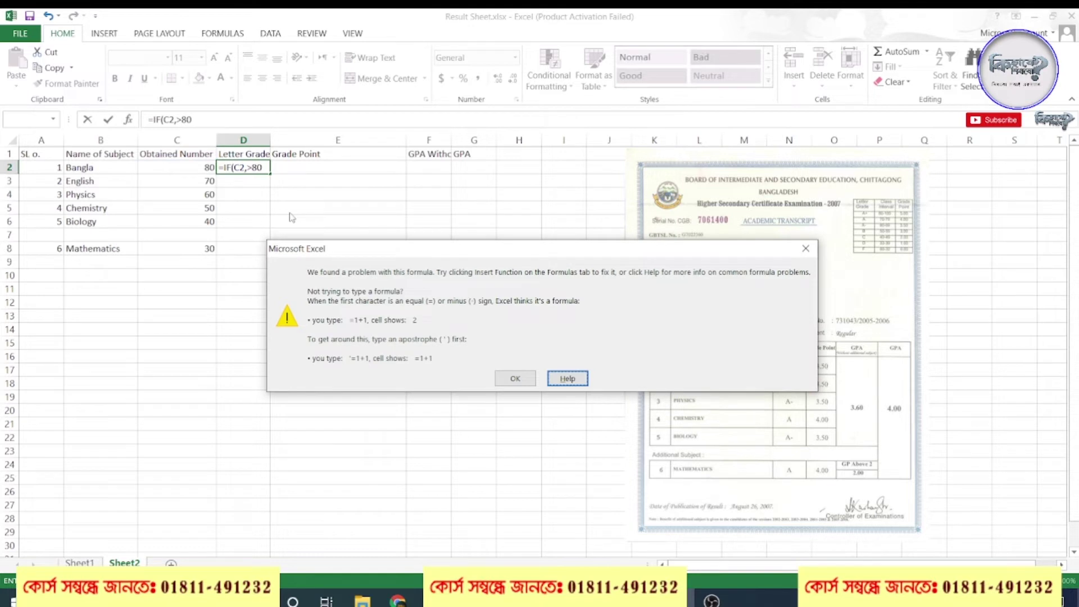
- Dismiss the warning, fix the test to >=80 returning "A+", and select that IF clause to copy
left_click(806, 248)
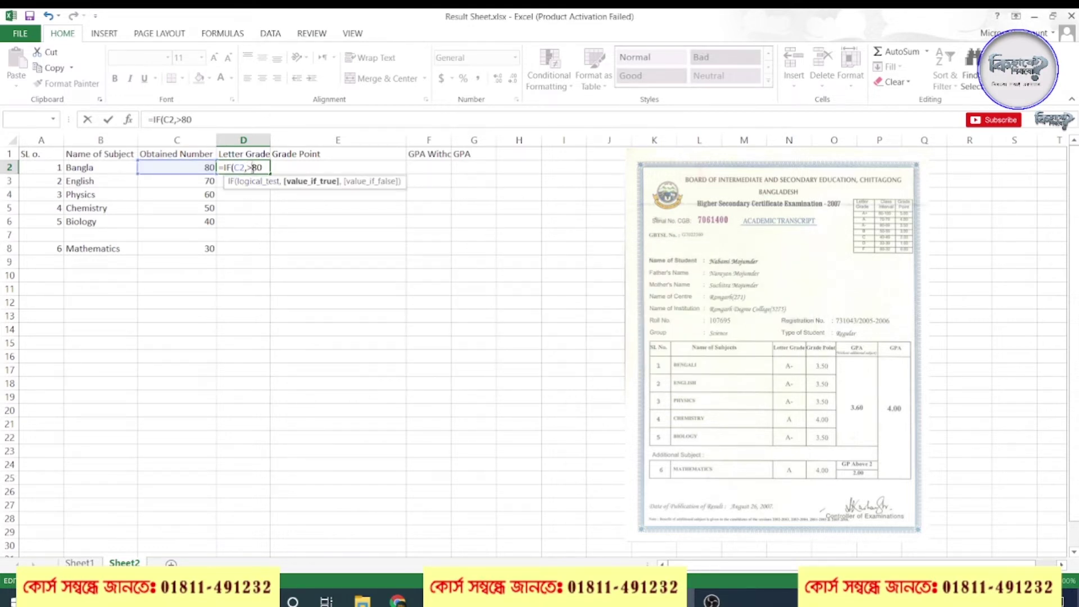
type("=80")
type(",")
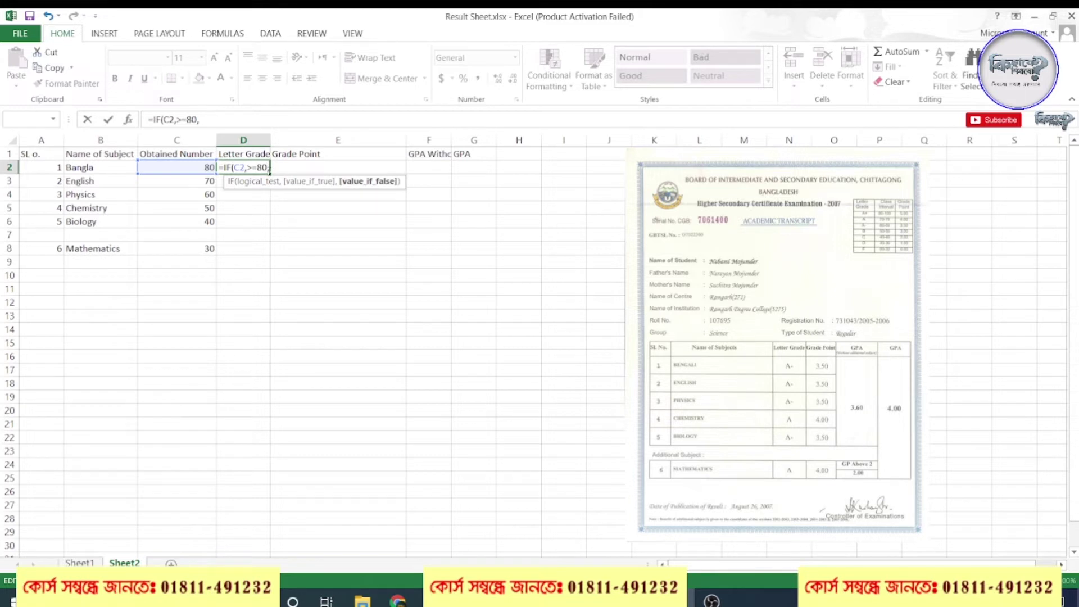
type("\"A")
type(",")
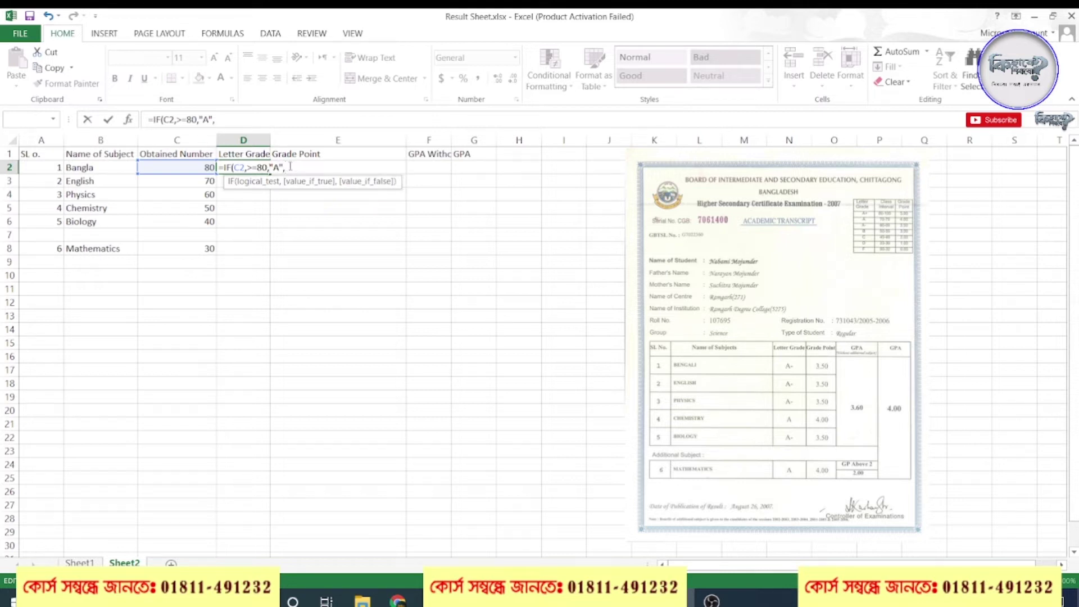
left_click(280, 169)
type("+")
left_click_drag(319, 169, 222, 168)
key("ctrl+c")
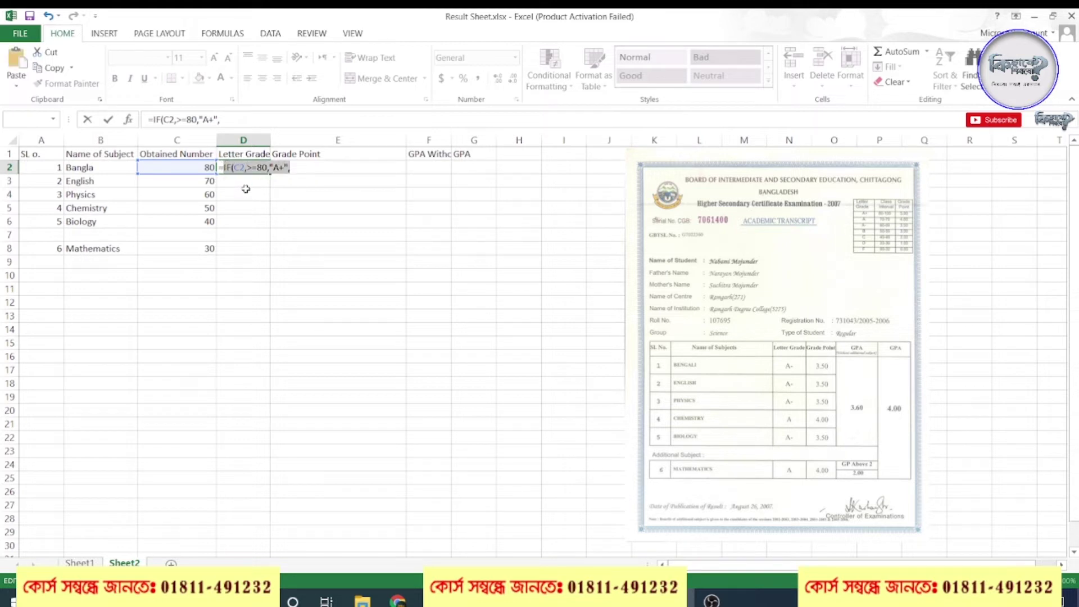
- Paste a second IF clause and change it to >=70 returning "A"
left_click(240, 121)
key("ctrl+v")
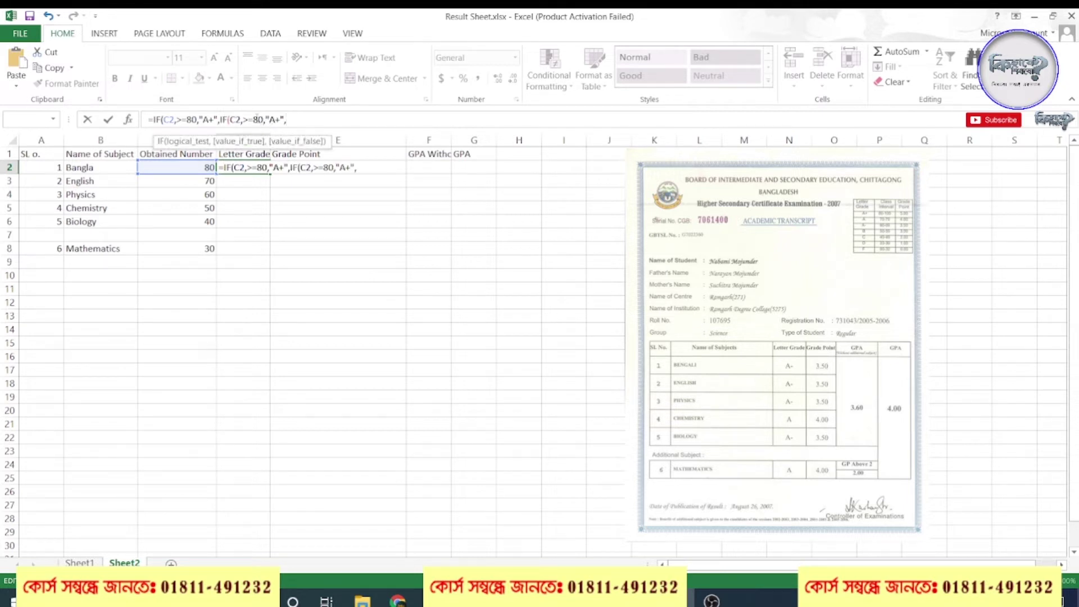
left_click(256, 119)
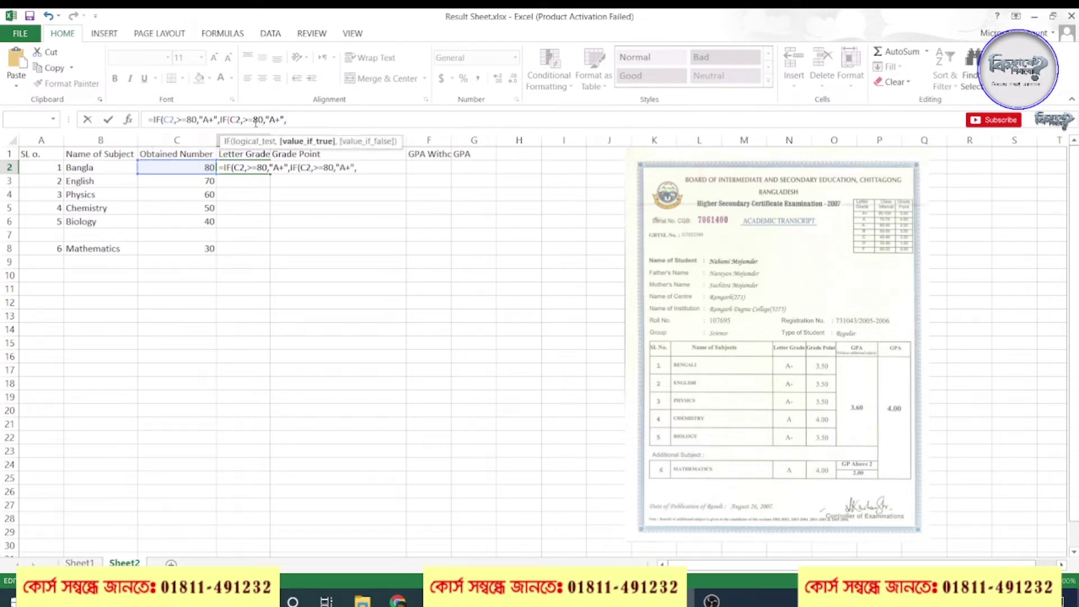
type("7")
left_click(280, 119)
key("BackSpace")
- Add a third clause with threshold 60 returning "A-"
key("ctrl+v")
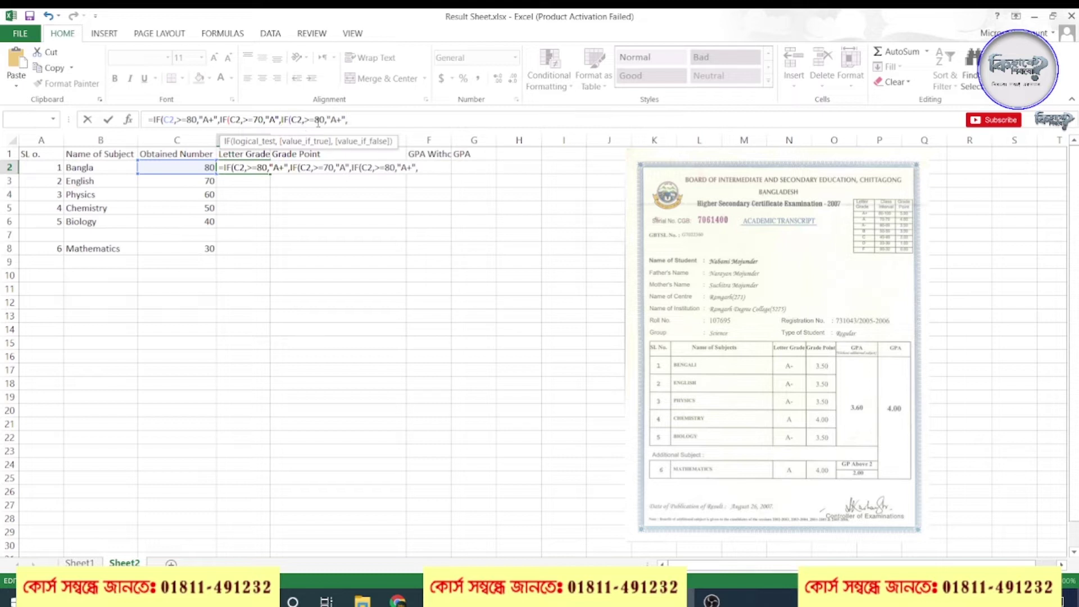
left_click_drag(315, 119, 319, 119)
type("6")
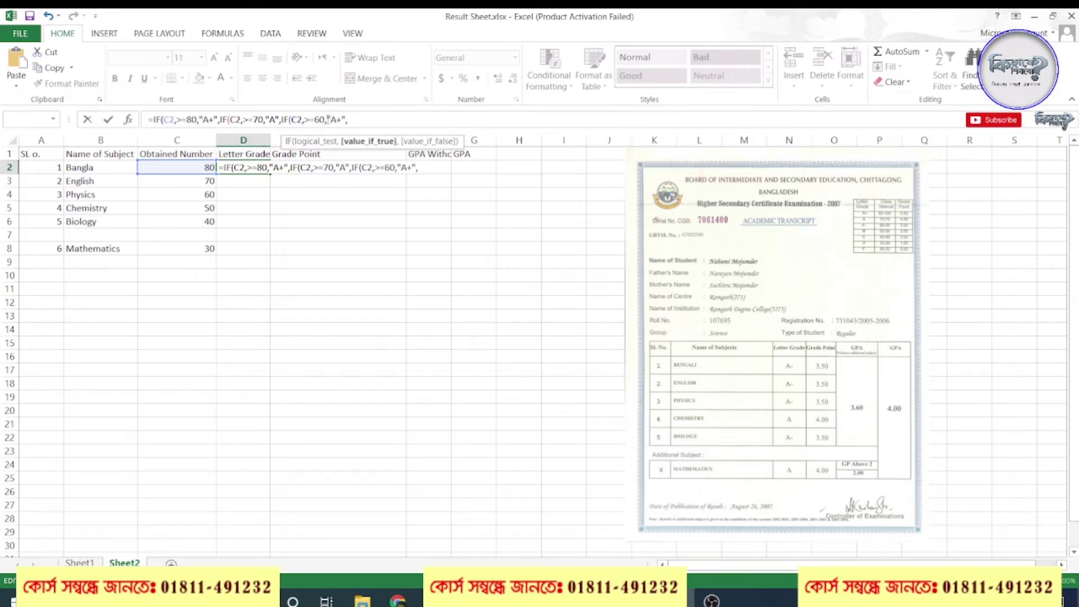
left_click_drag(339, 120, 343, 119)
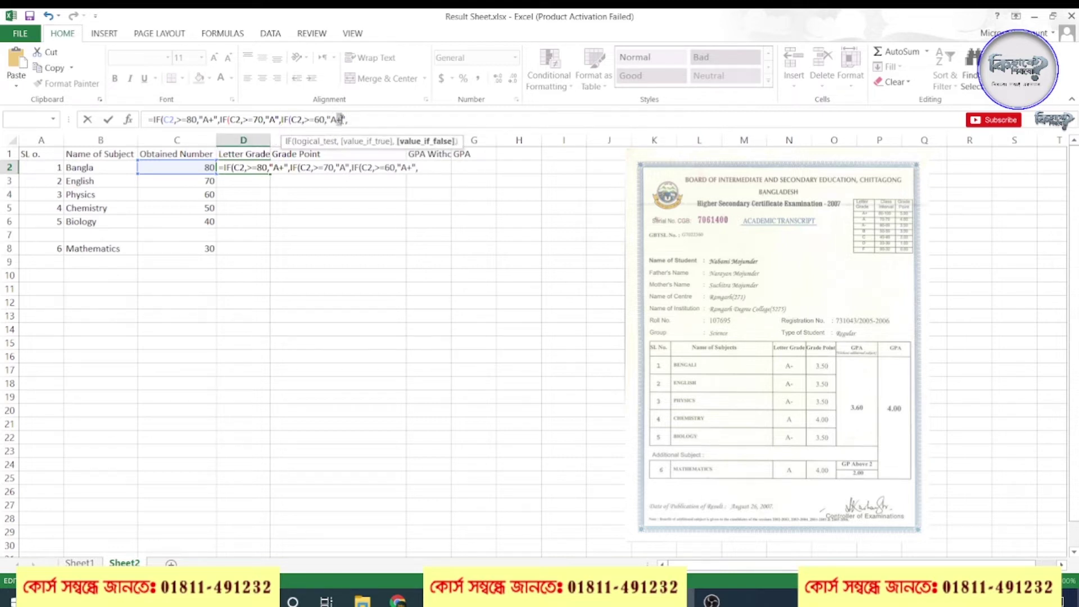
type("-")
- Add clauses returning "B" for >=50 and "C" for >=40
key("ctrl+v")
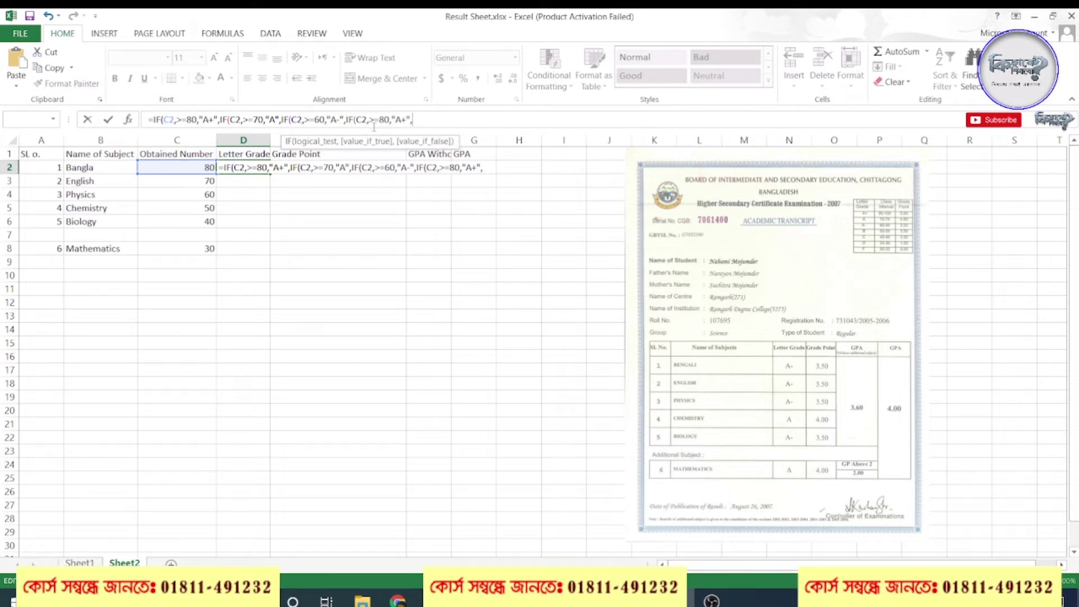
left_click_drag(379, 119, 395, 119)
type("50,\"")
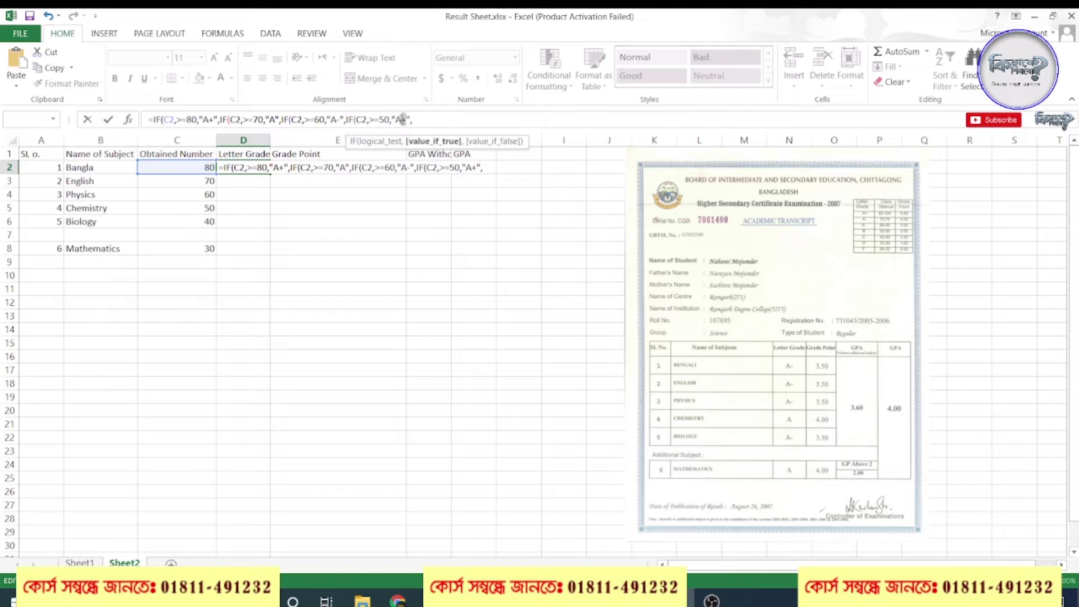
type("B")
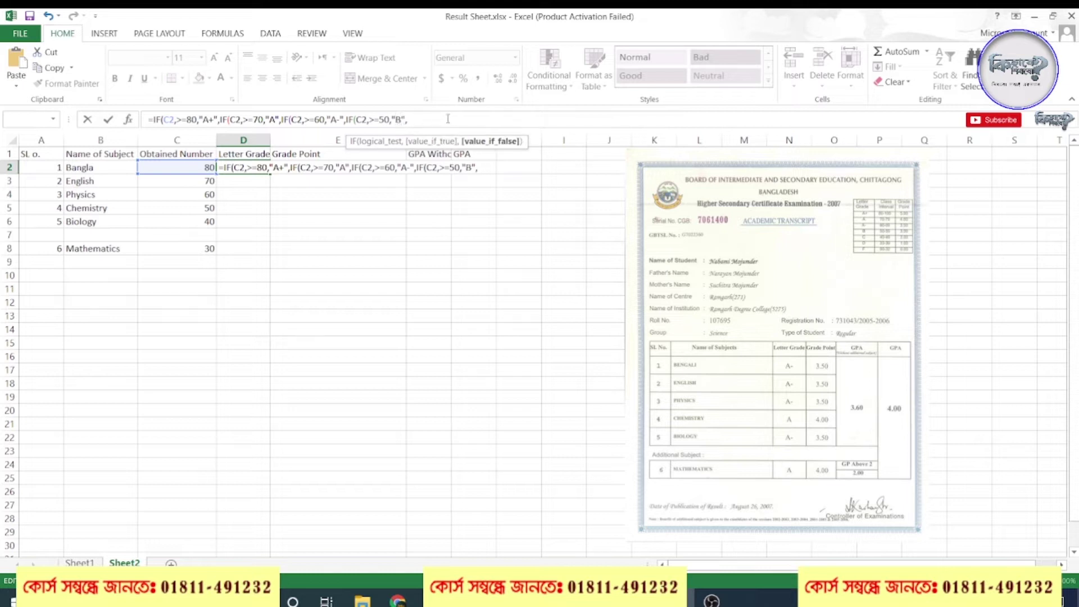
key("ctrl+v")
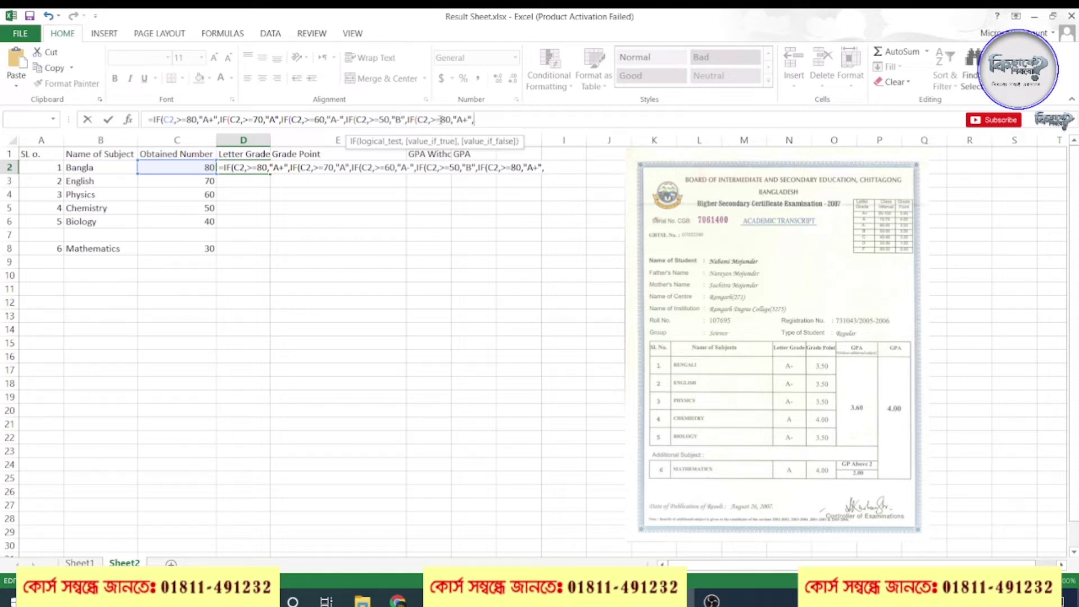
left_click_drag(440, 119, 465, 119)
type("40,\"")
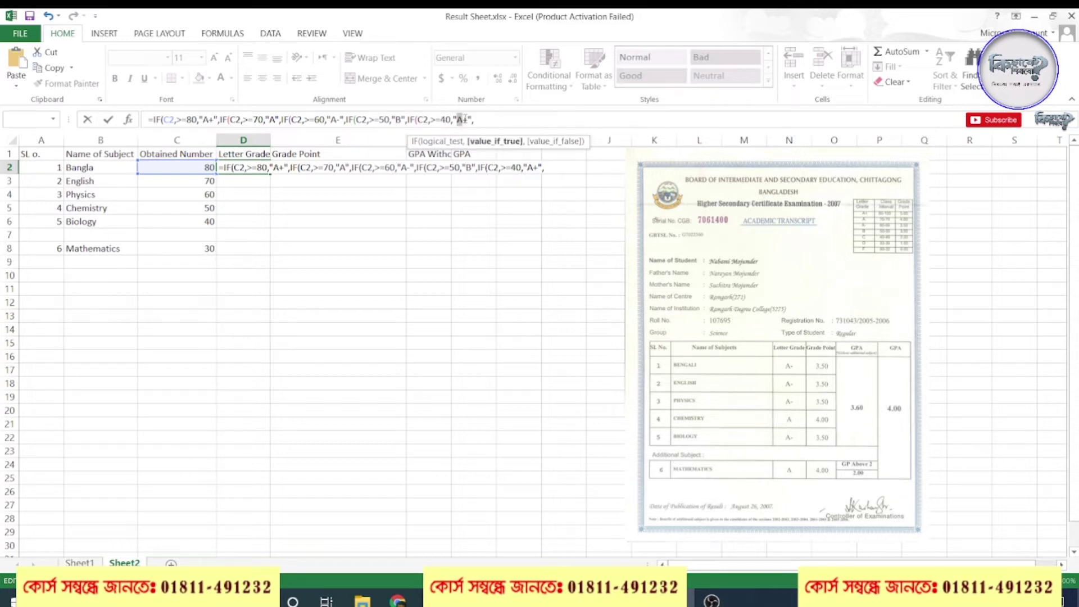
type("C")
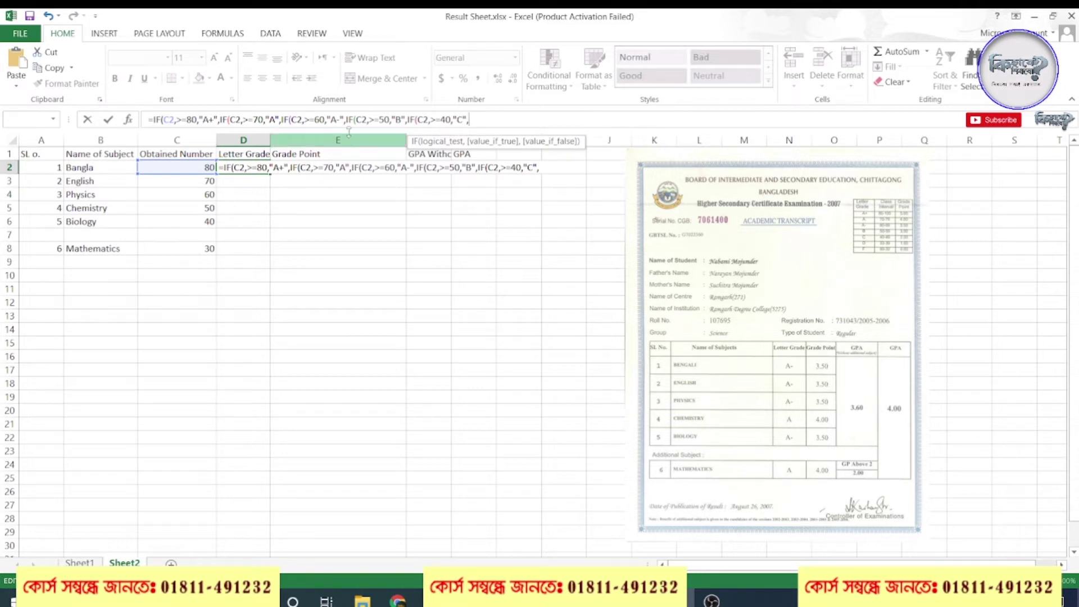
- Paste one more clause and change its threshold to 33
key("ctrl+v")
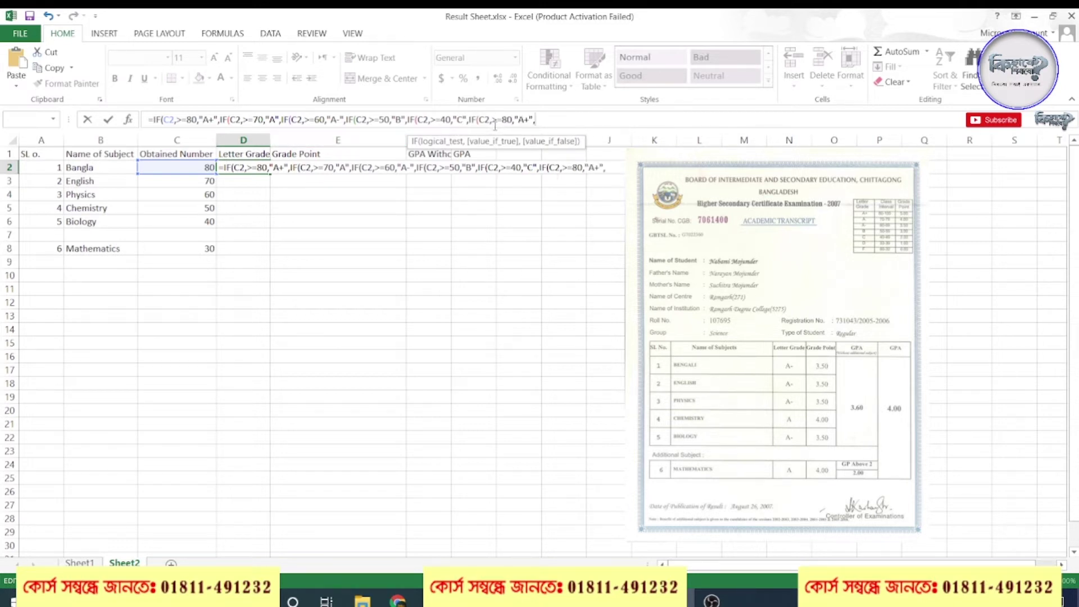
left_click(504, 120)
key("Delete")
type("3")
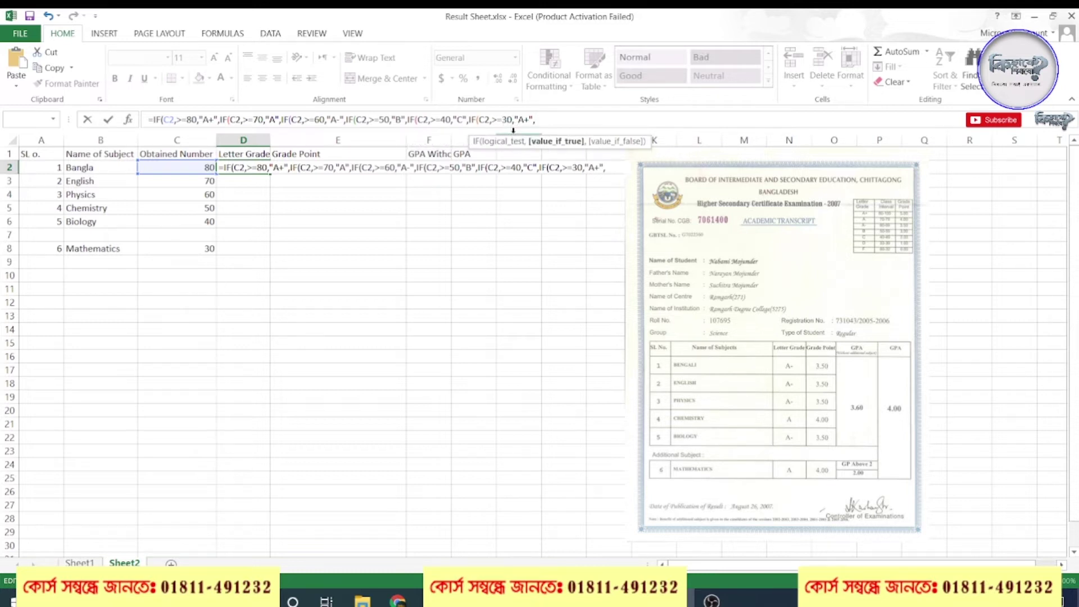
key("BackSpace")
type("3")
- Make the 33 clause return "D" and add a final clause with threshold >=0
double_click(529, 119)
type("D")
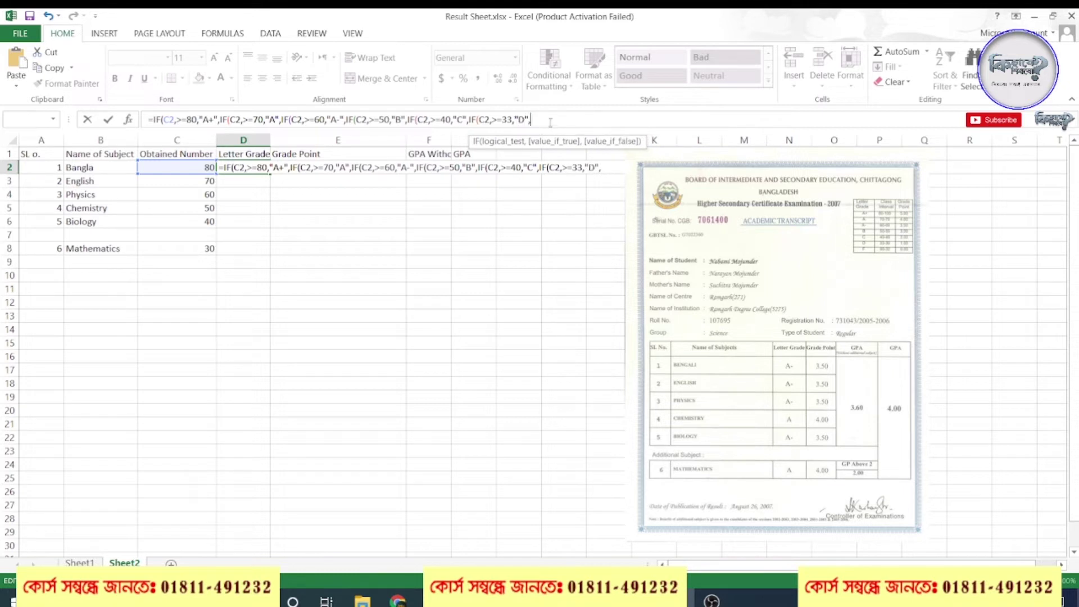
key("ctrl+v")
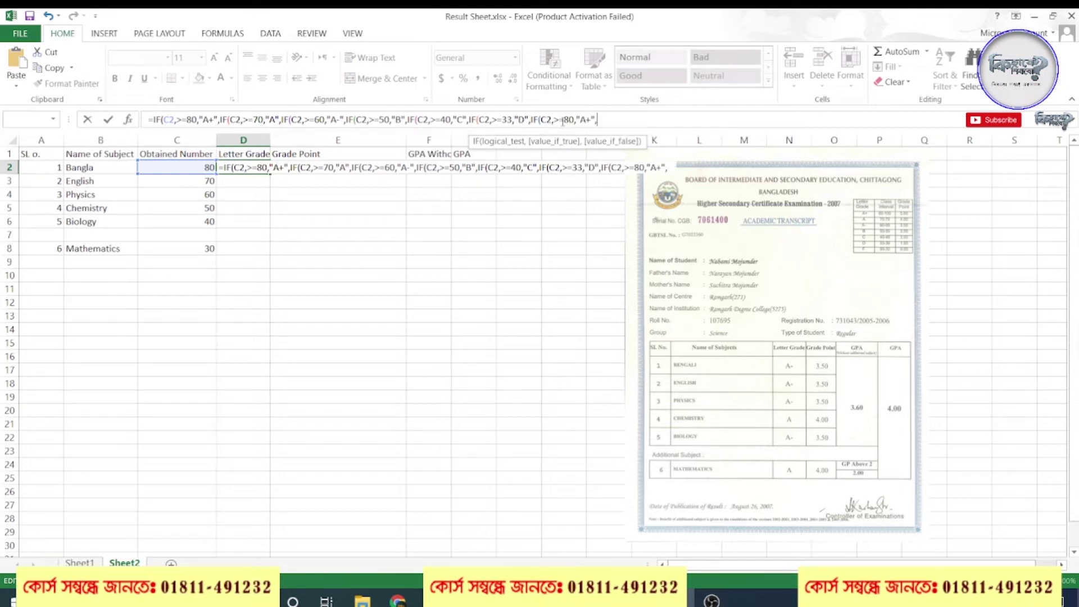
left_click(514, 120)
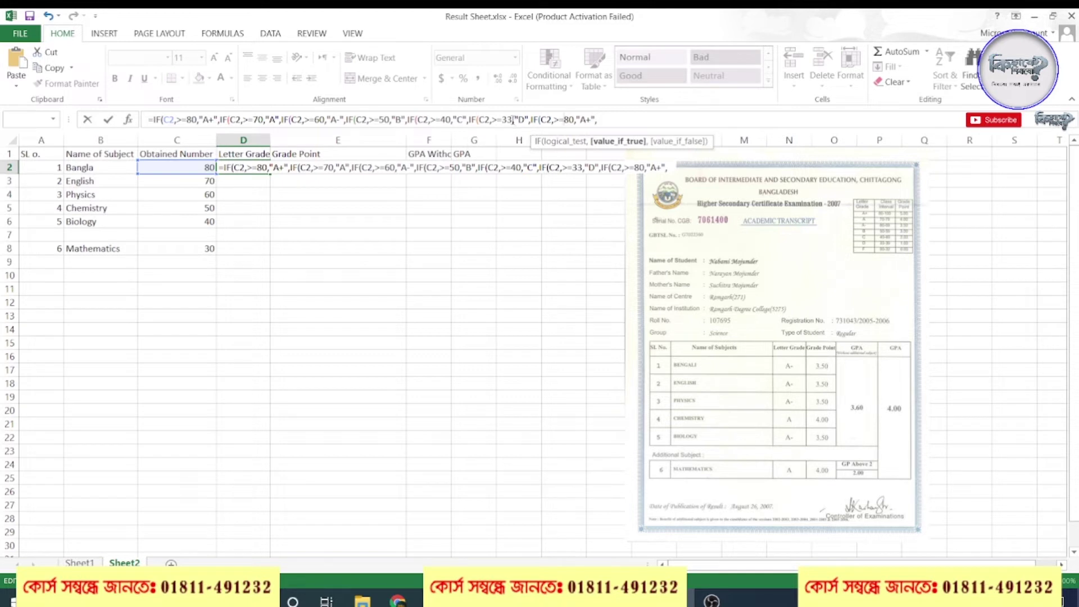
left_click_drag(513, 120, 502, 119)
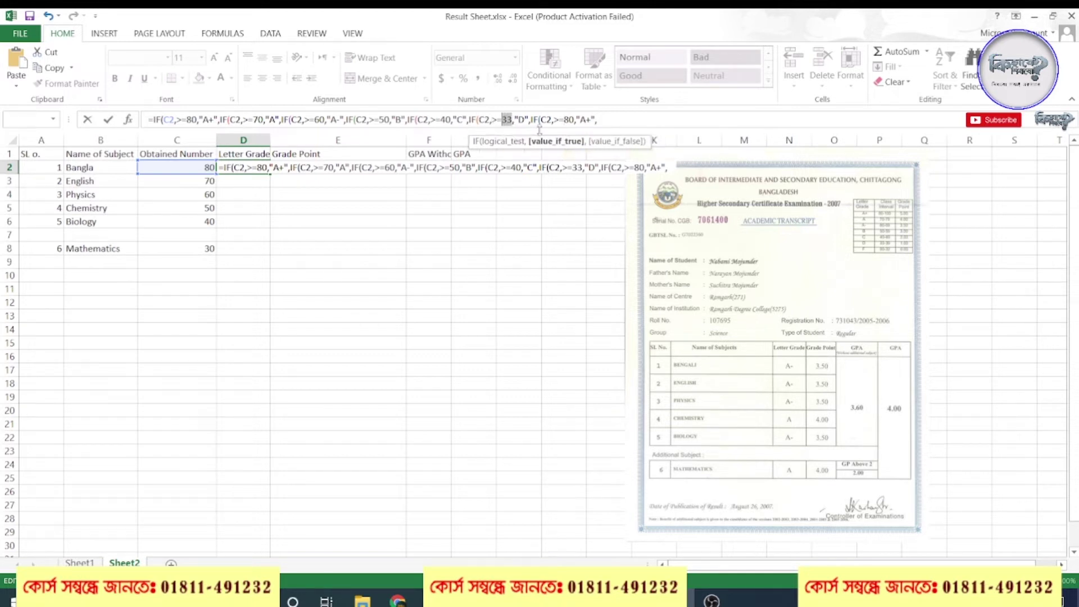
left_click(565, 120)
key("BackSpace")
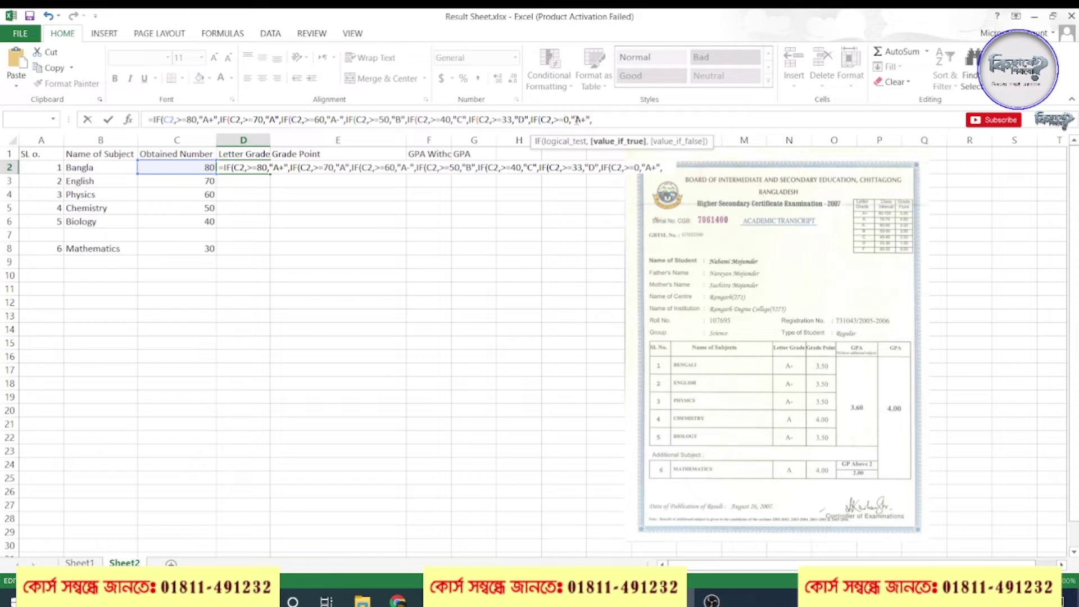
- Change the final clause's result to "F" and close all the parentheses
left_click_drag(575, 120, 585, 121)
type("F")
key("Delete")
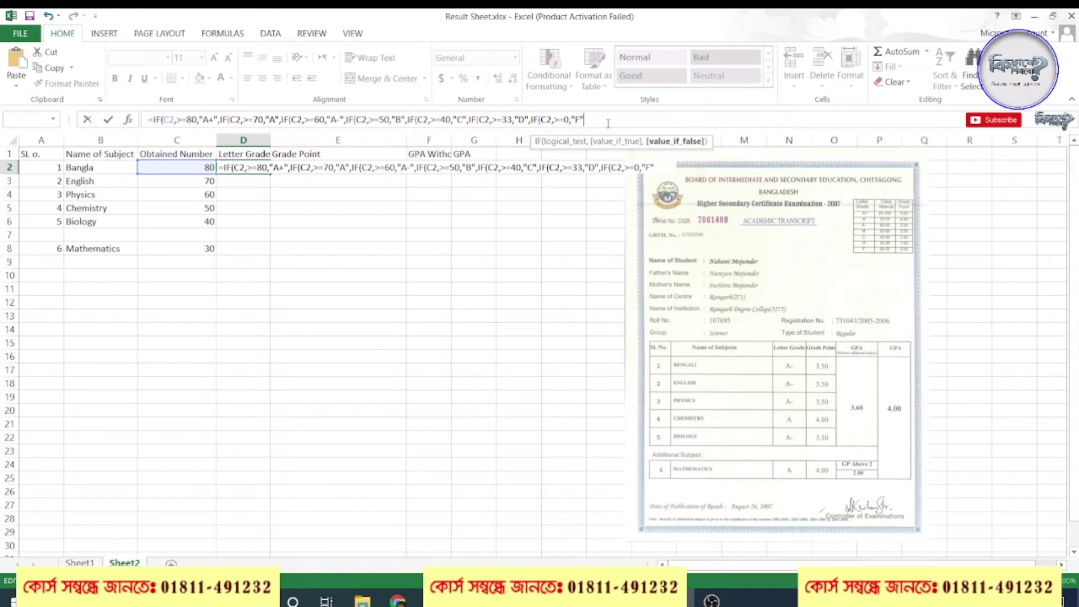
type(")")
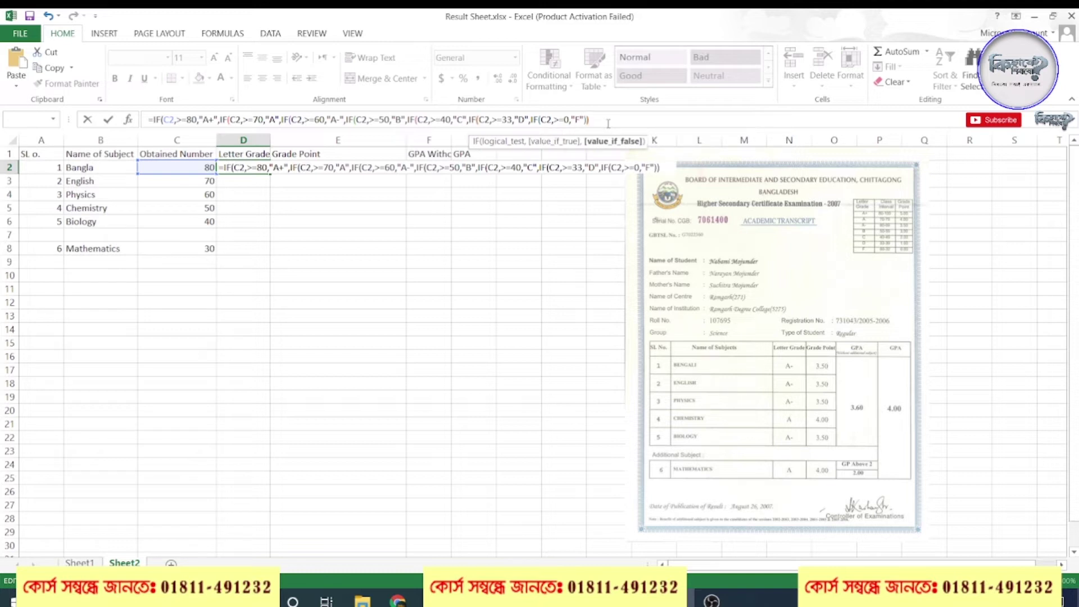
type("))")
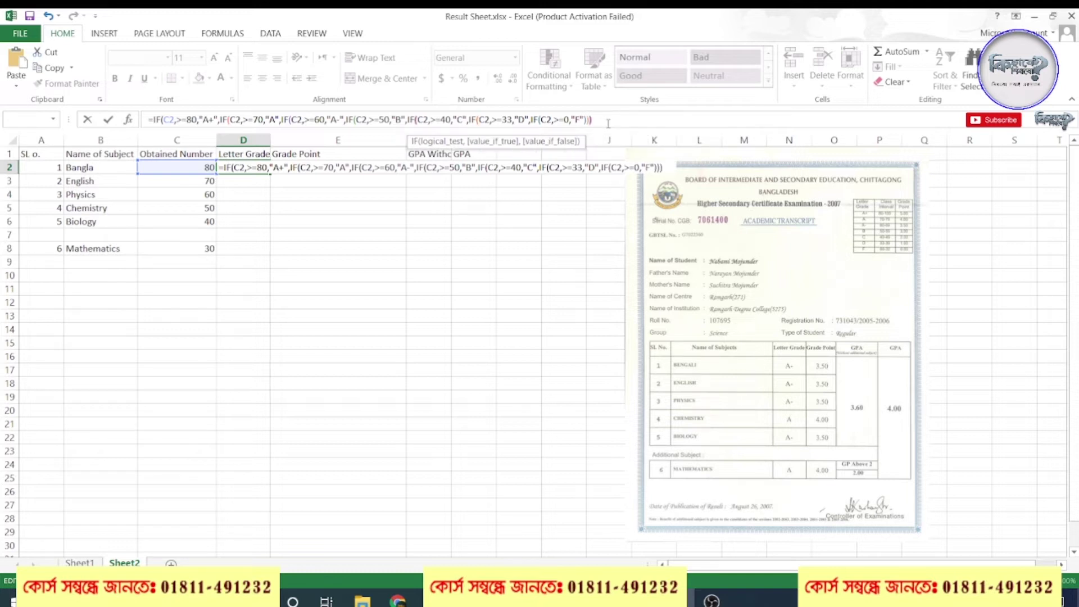
type(")")
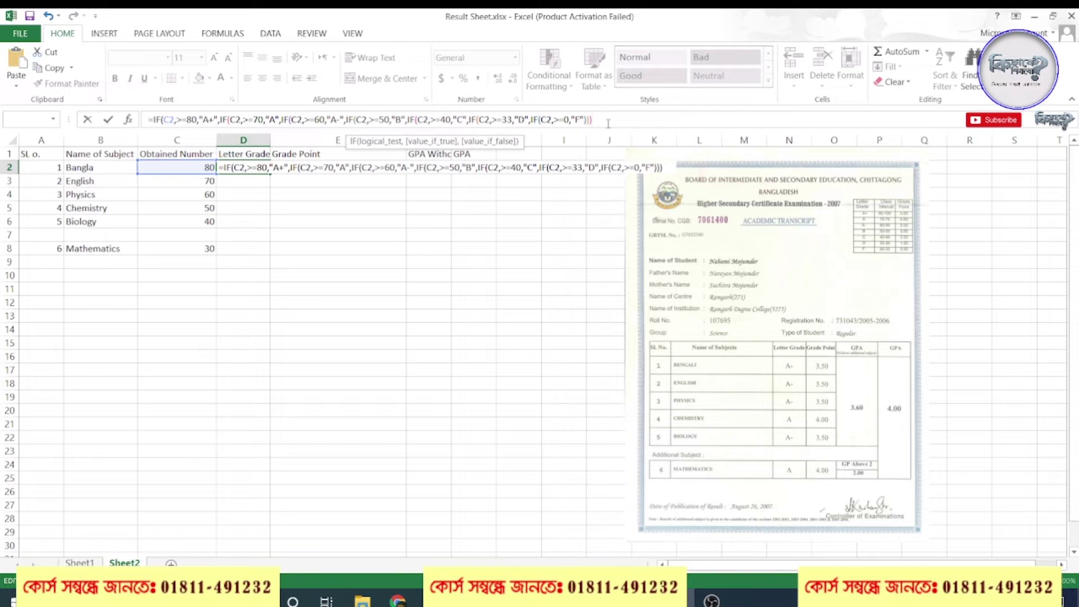
type(")))")
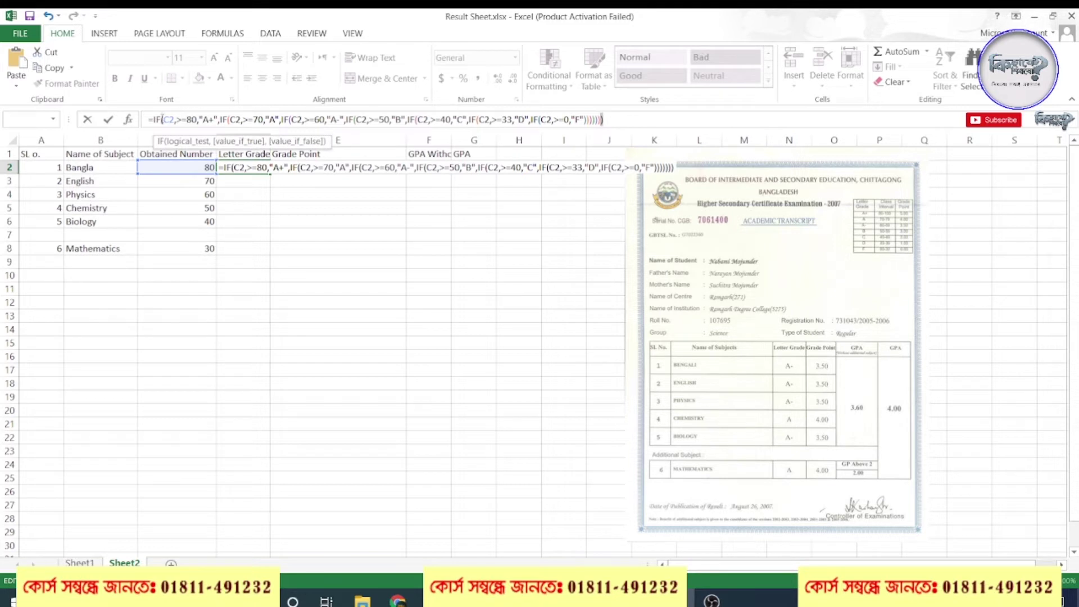
left_click(162, 120)
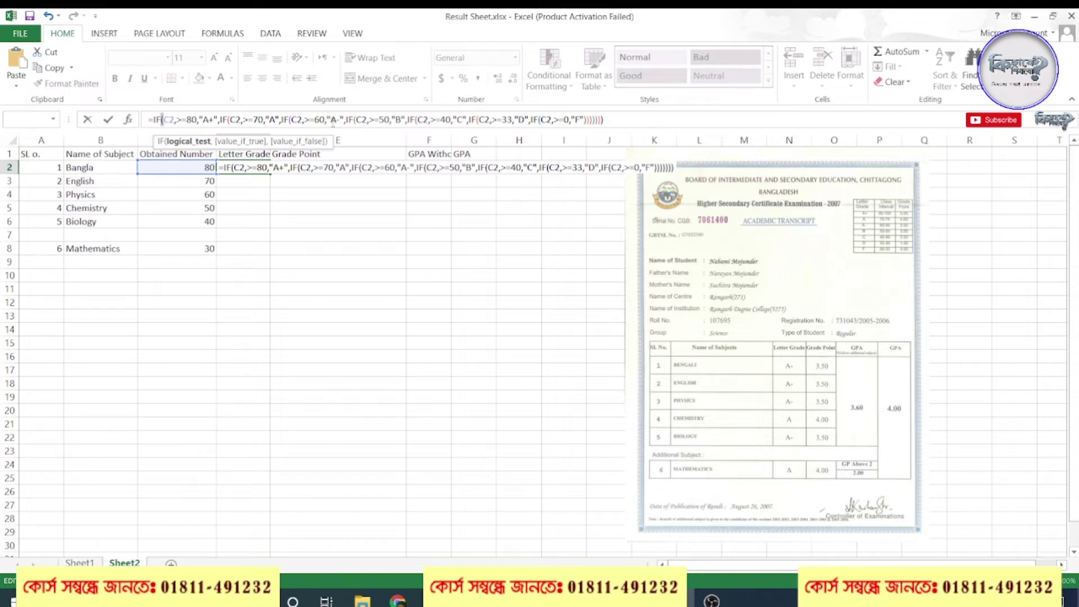
key("Left")
left_click(609, 125)
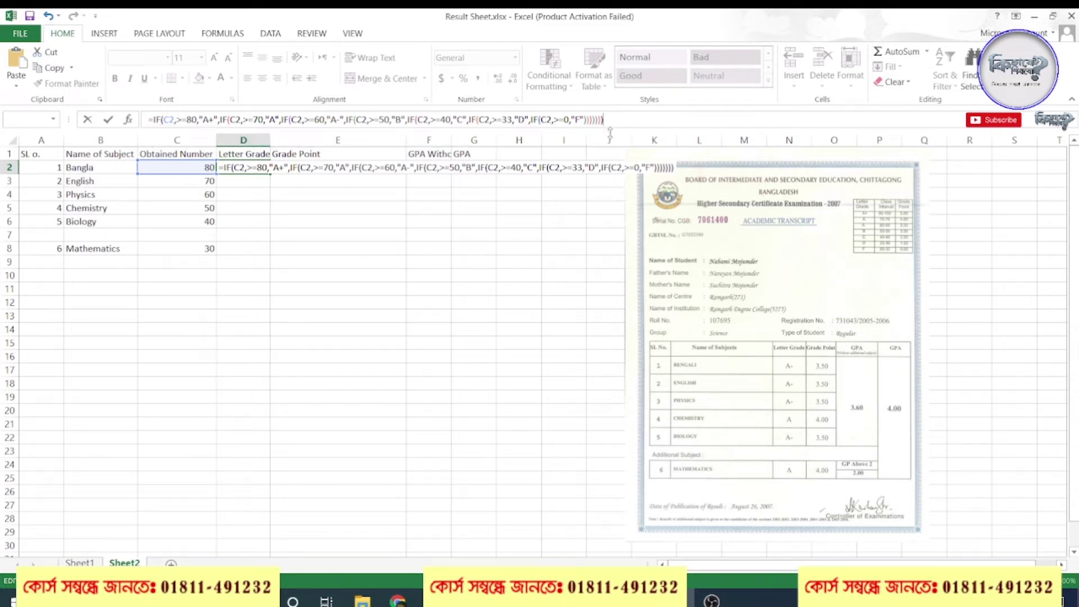
key("Return")
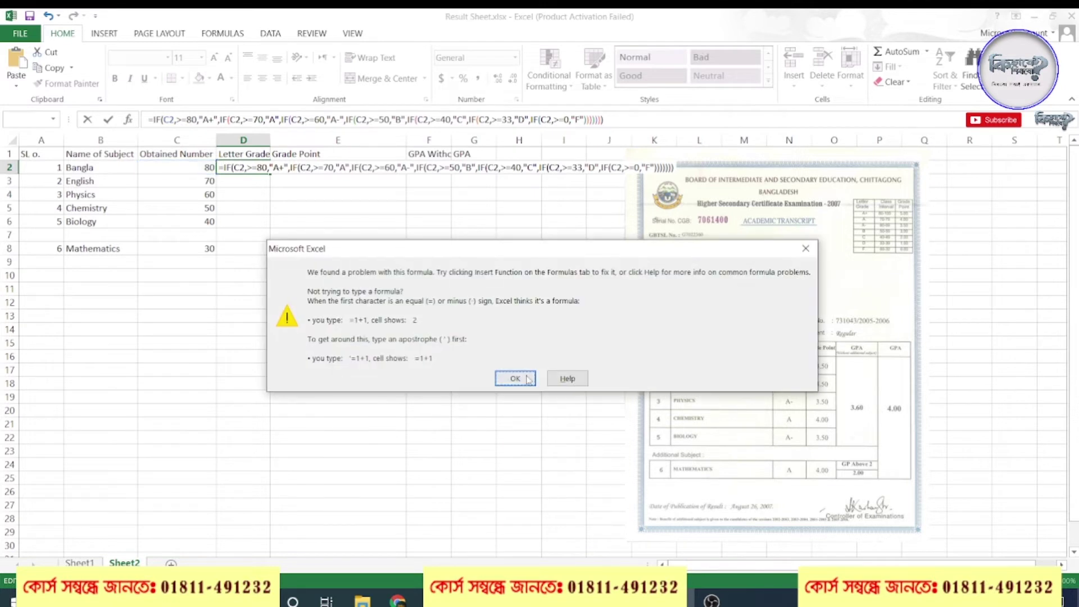
left_click(523, 375)
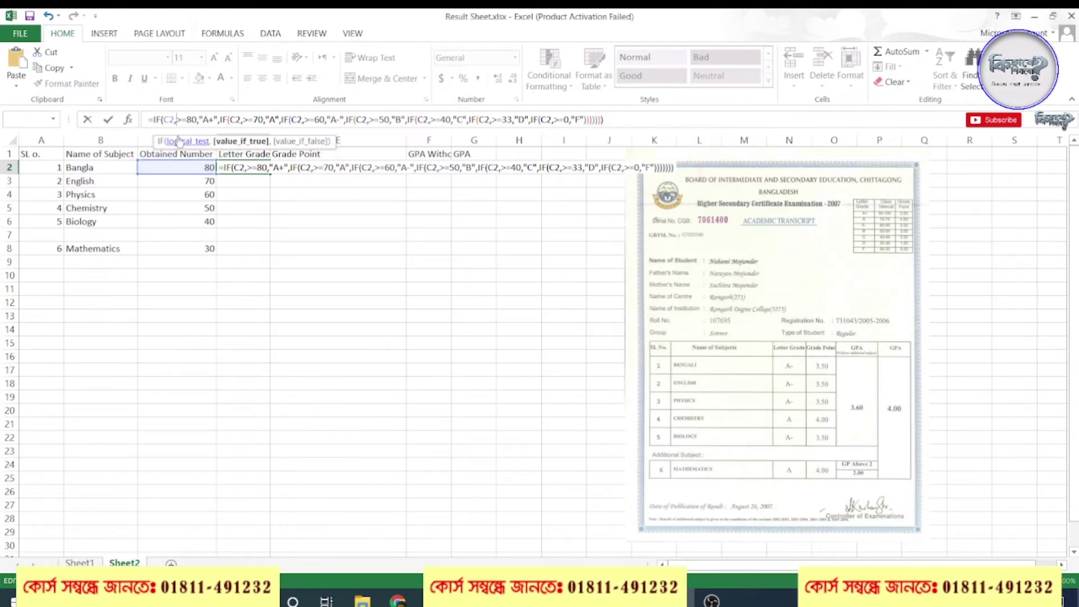
- Delete the comma after C2 in the 80, 70, 60, 50 and 40 tests, then edit the 33 test
key("BackSpace")
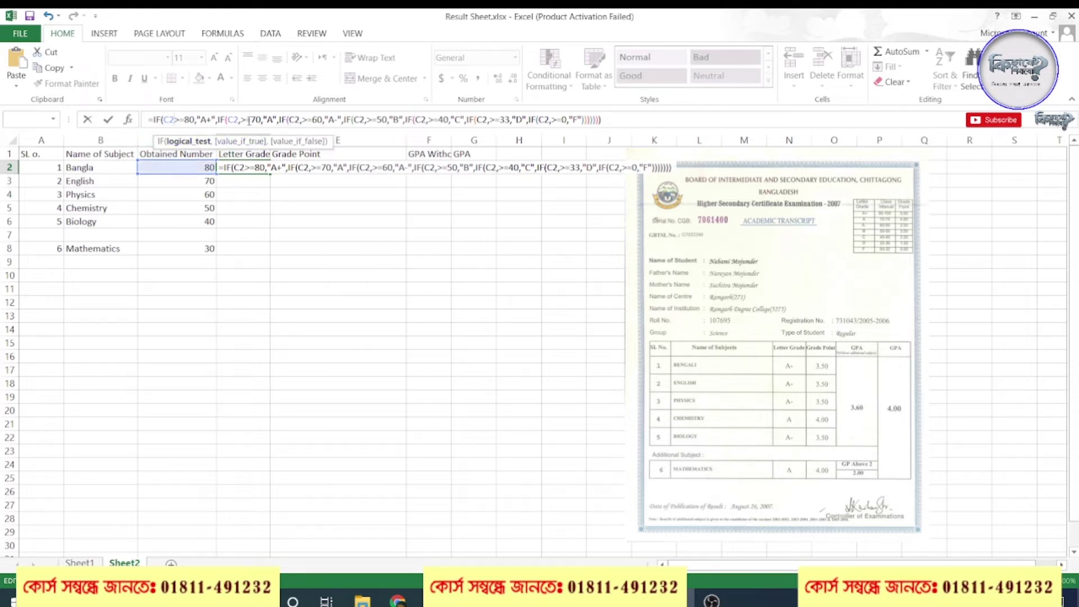
left_click(242, 120)
key("BackSpace")
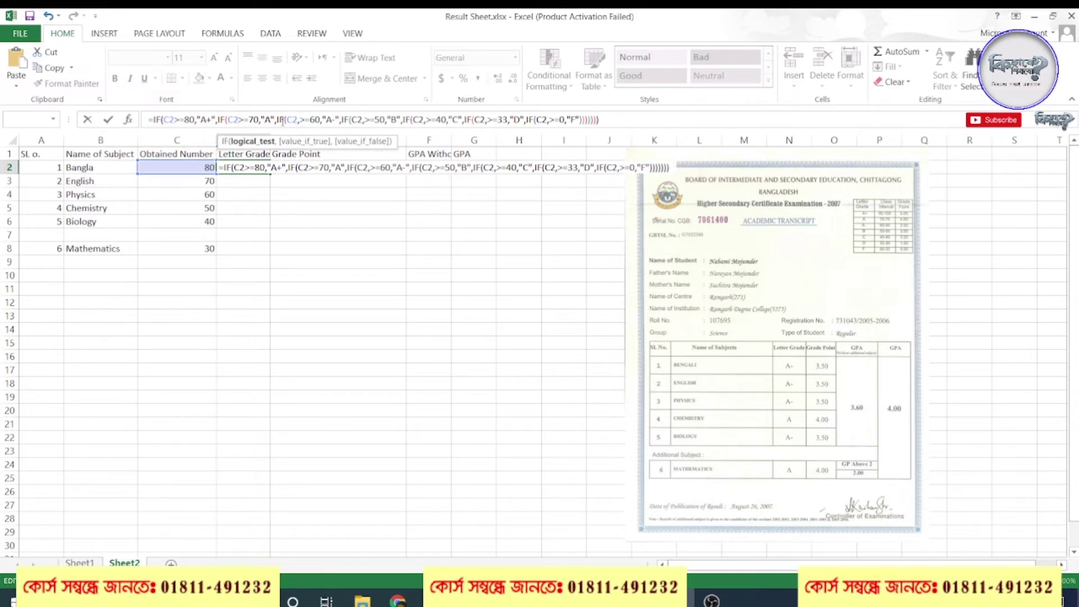
left_click(302, 121)
key("BackSpace")
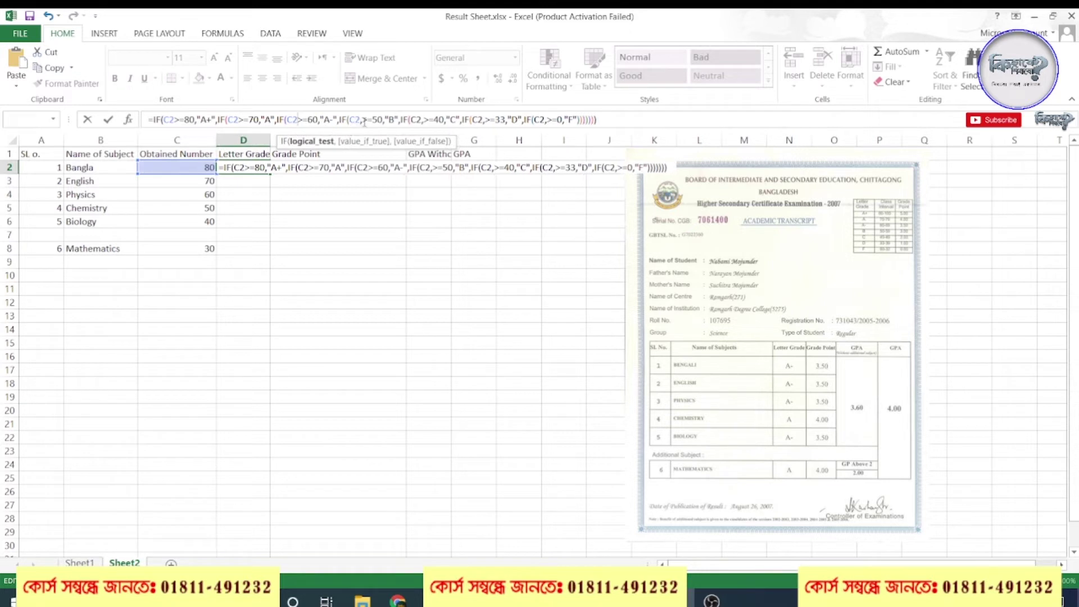
left_click(362, 120)
key("BackSpace")
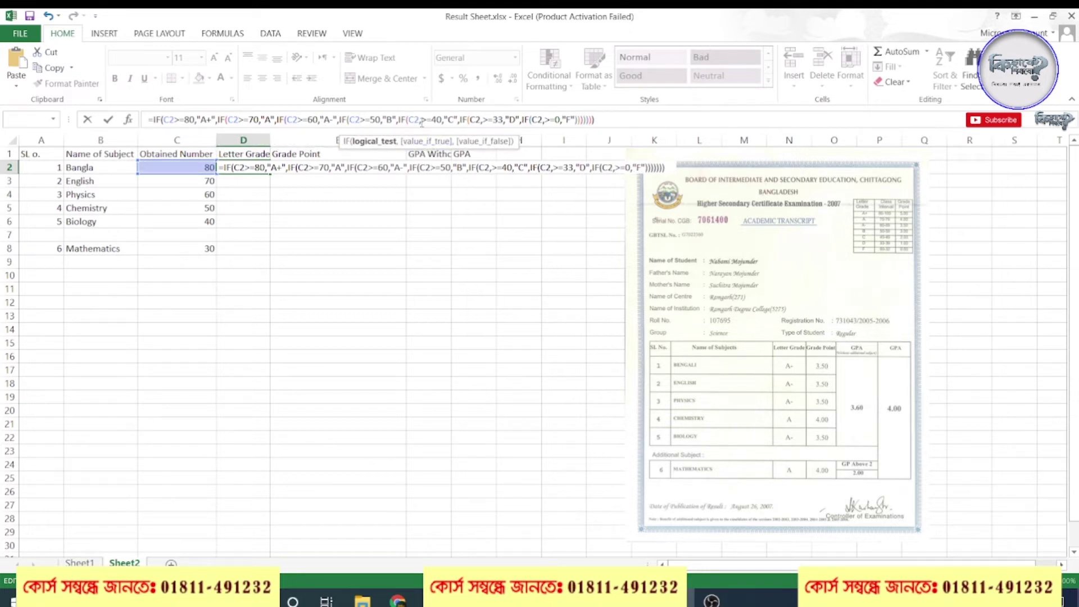
left_click(423, 120)
key("BackSpace")
left_click(482, 120)
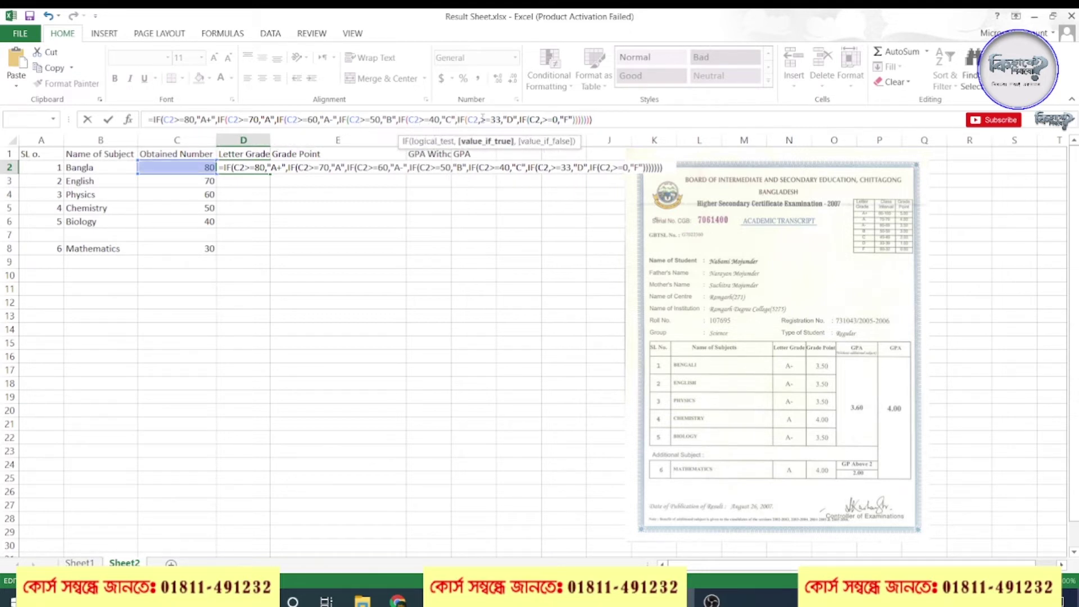
key("BackSpace")
type("2")
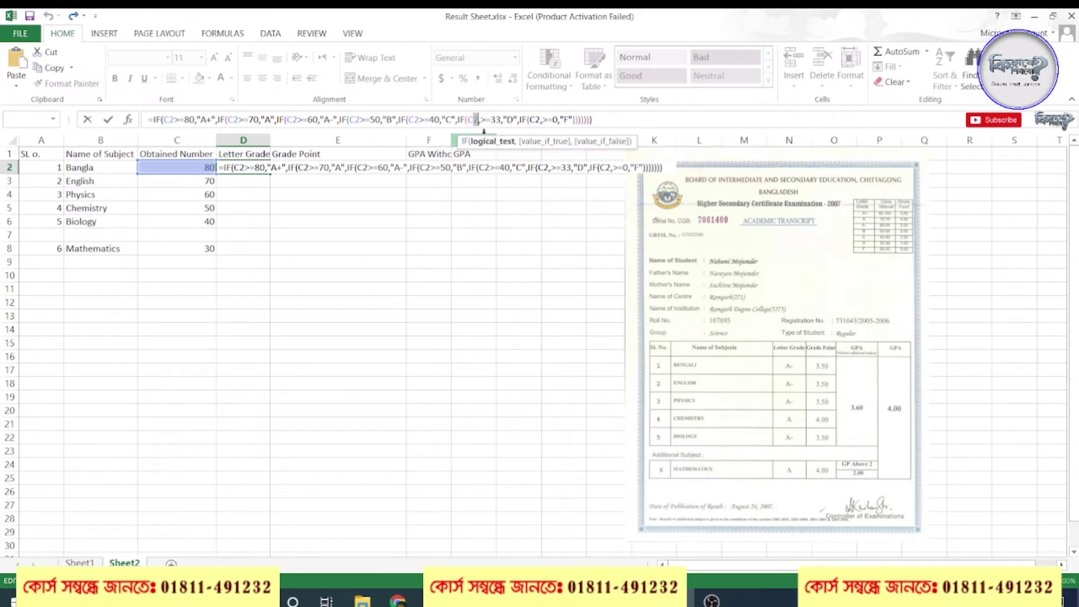
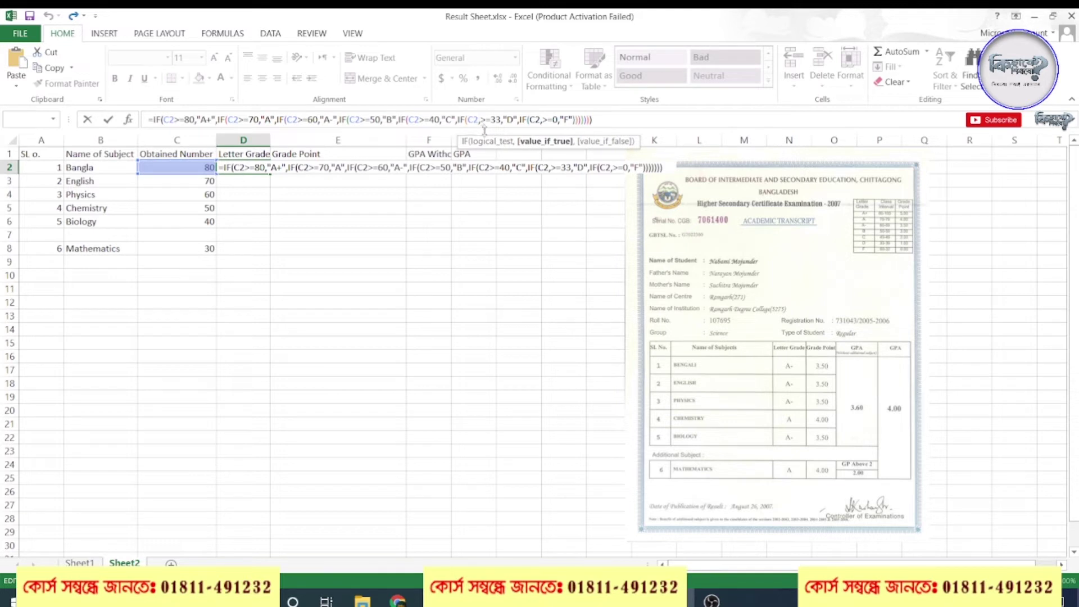
- Remove the two stray commas after C2 in D2's grade formula and commit it, so 80 shows A+
left_click(483, 120)
key("BackSpace")
left_click(541, 119)
key("BackSpace")
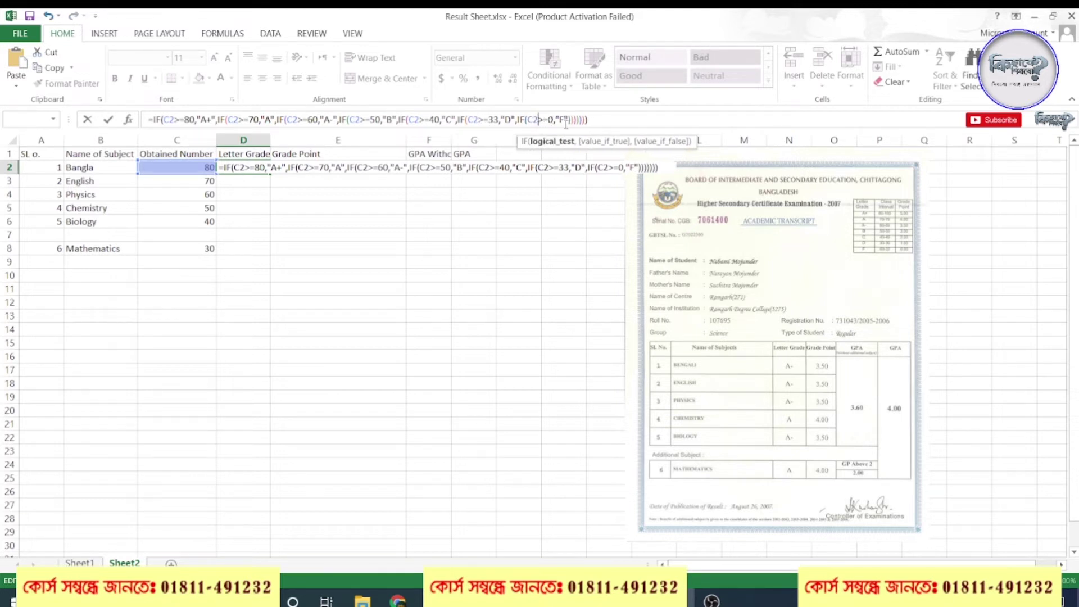
key("Return")
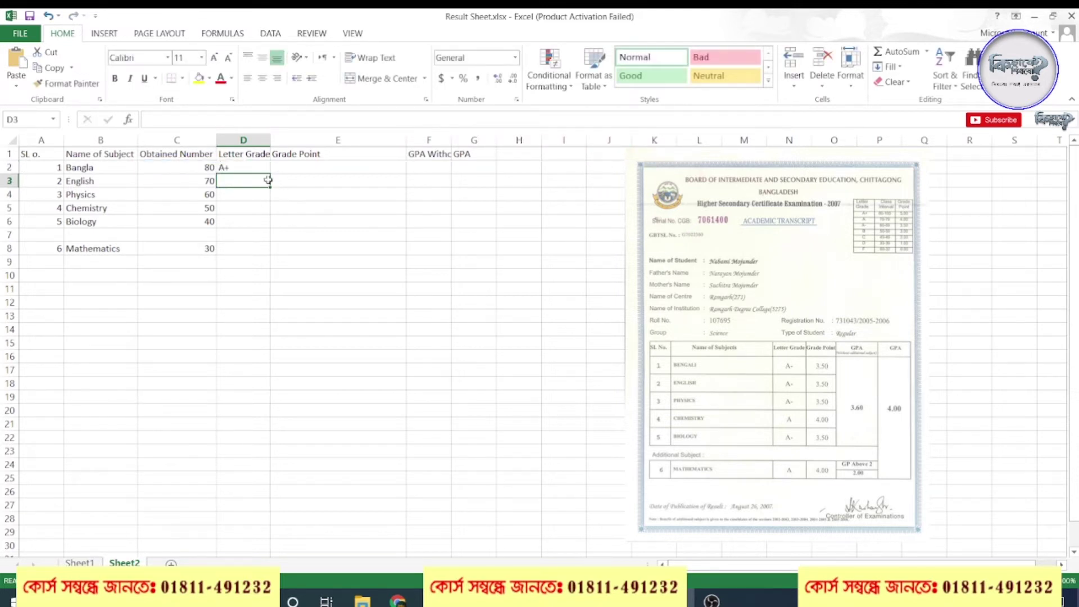
left_click(231, 167)
left_click(208, 169)
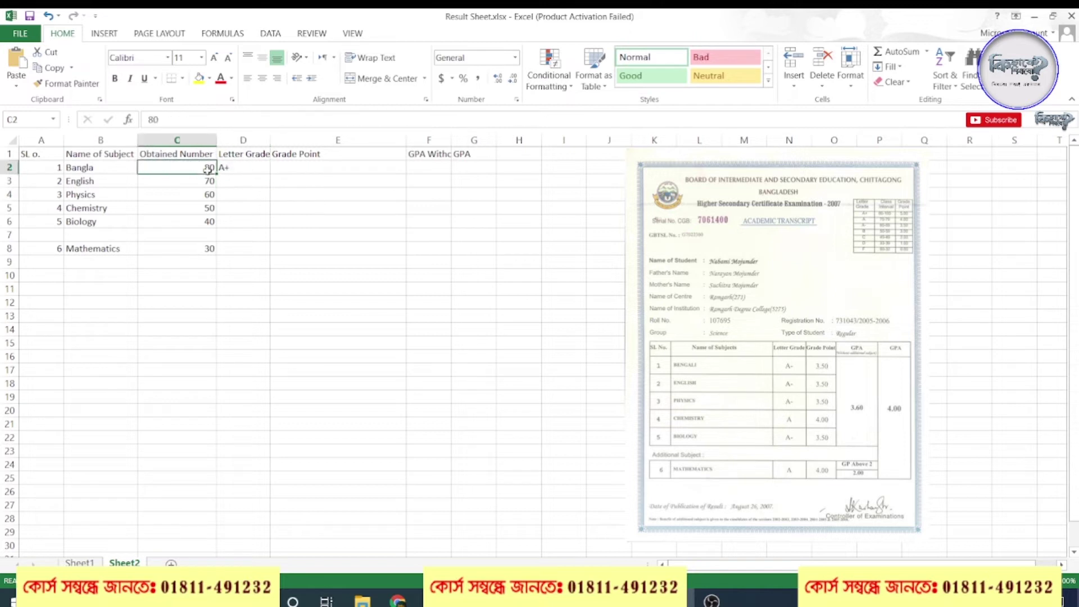
type("70")
key("Return")
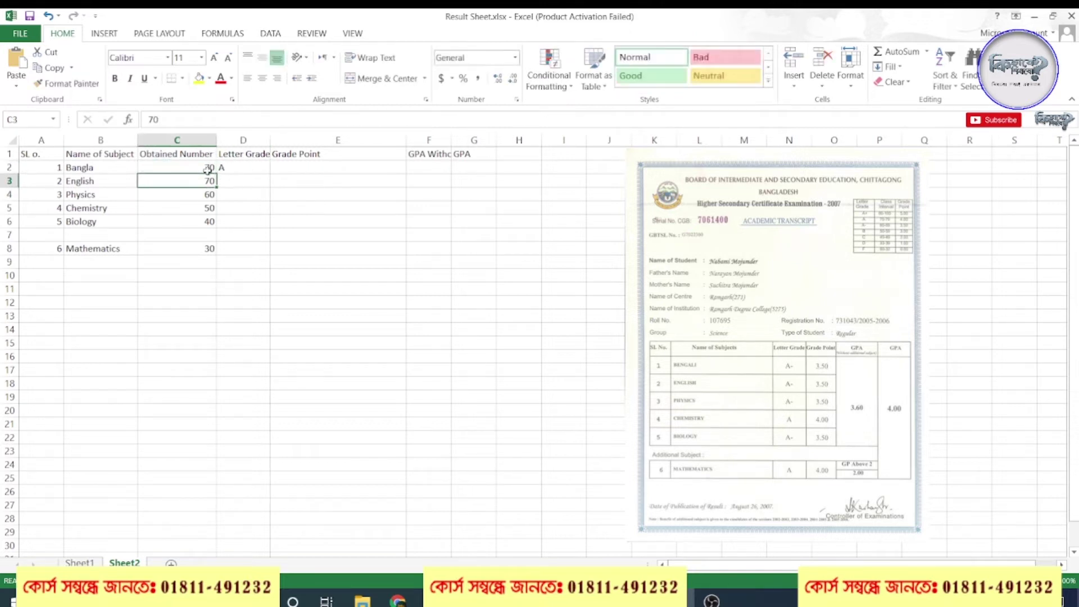
left_click(208, 170)
type("32")
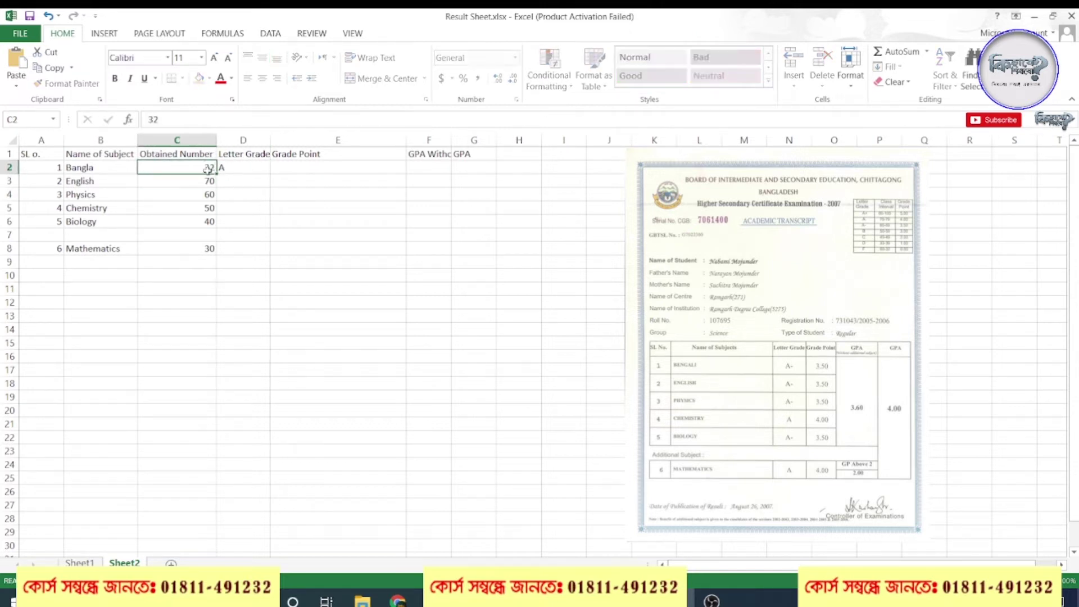
key("Return")
left_click(208, 170)
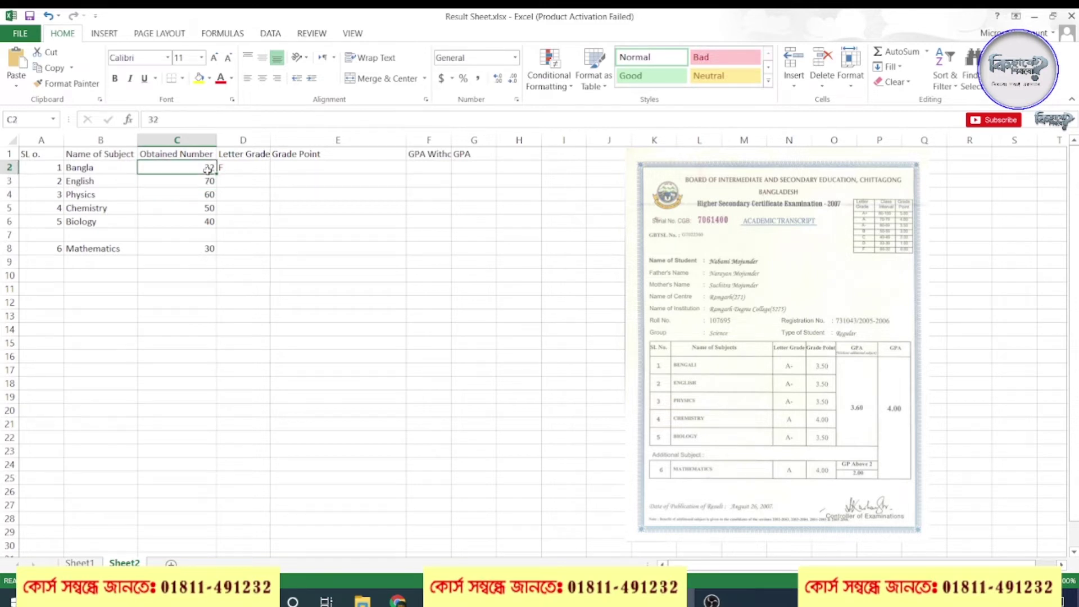
type("80")
key("Return")
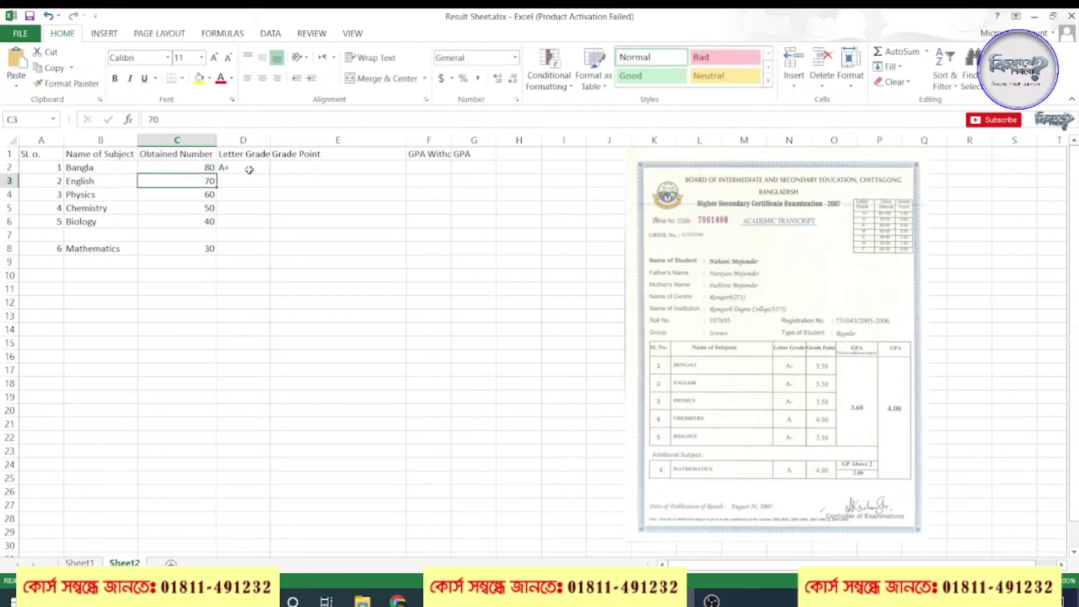
left_click(249, 170)
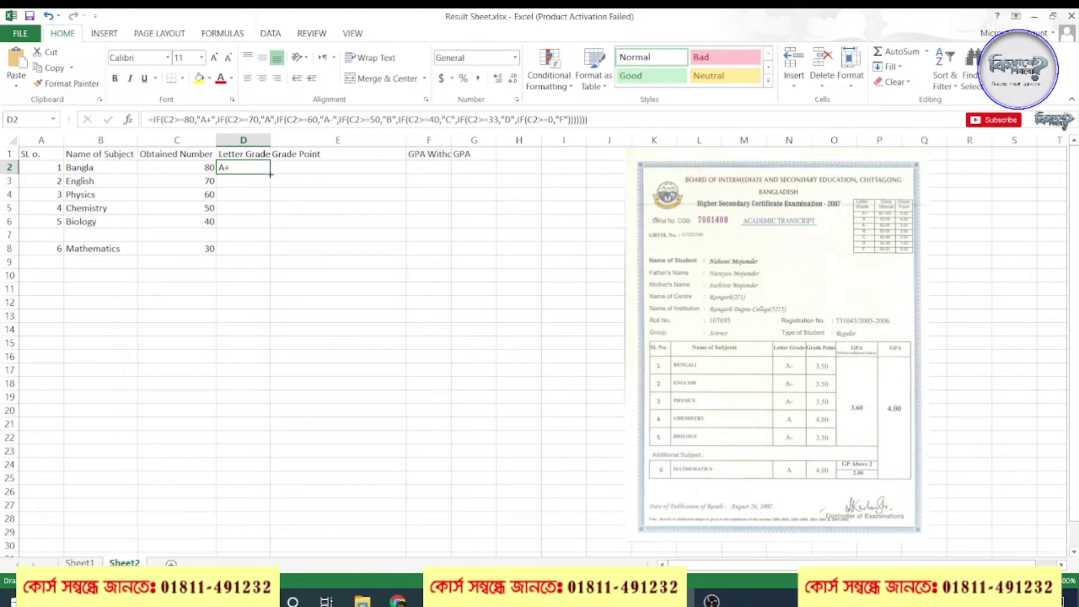
- Fill the letter-grade formula from D2 down to D8 and clear the grade in empty row 7
left_click_drag(270, 174, 267, 249)
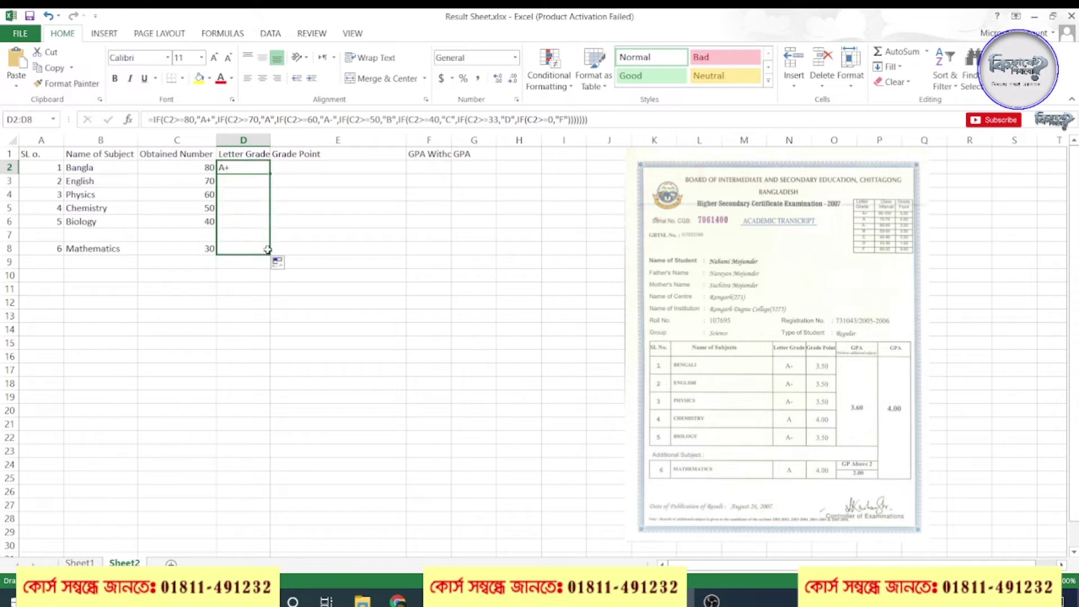
left_click(228, 236)
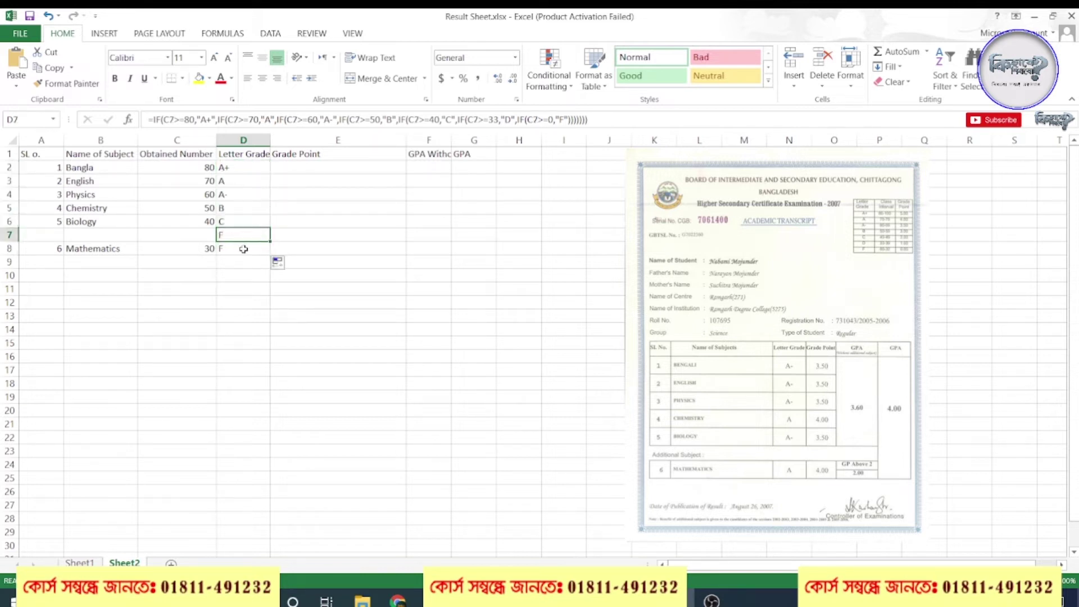
key("Delete")
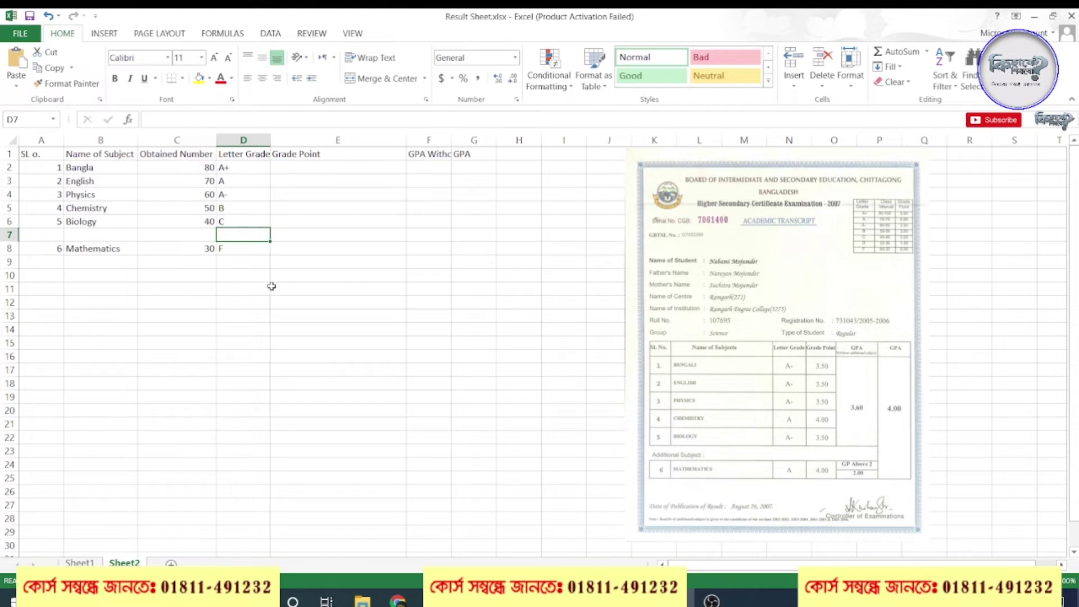
left_click(260, 287)
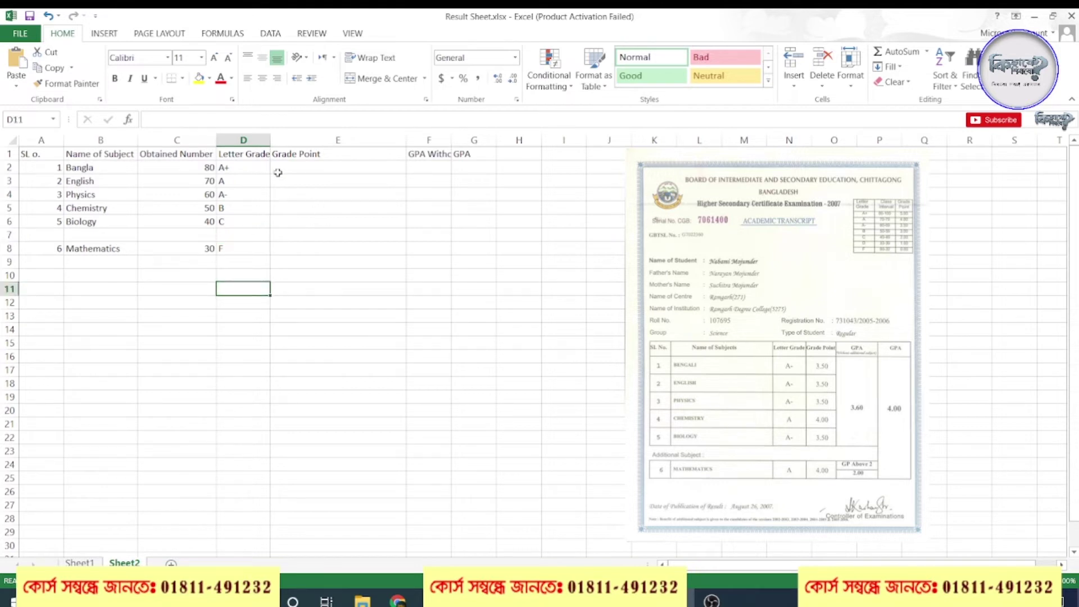
- Check the copied letter-grade formulas in D2 through D5, ending on cell E2
left_click(312, 168)
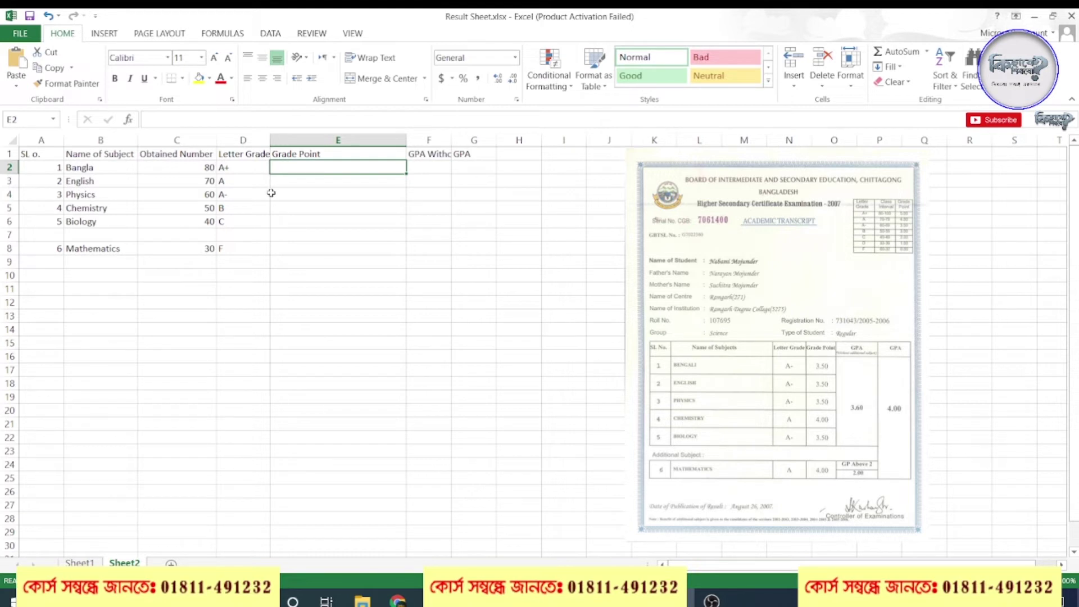
left_click(240, 171)
key("Down")
key("Down")
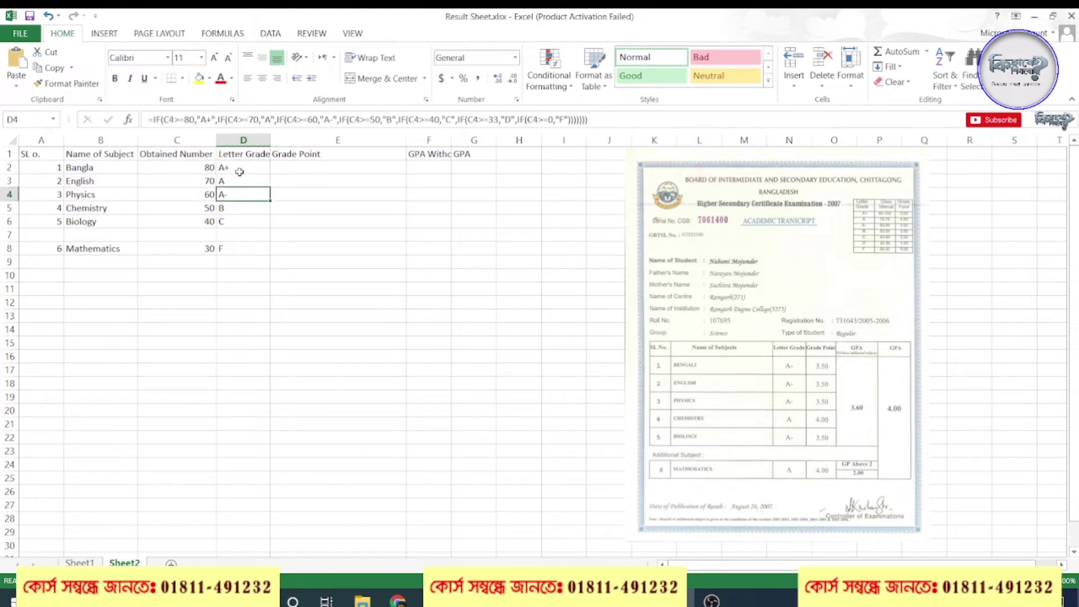
left_click(239, 171)
left_click(242, 182)
left_click(241, 203)
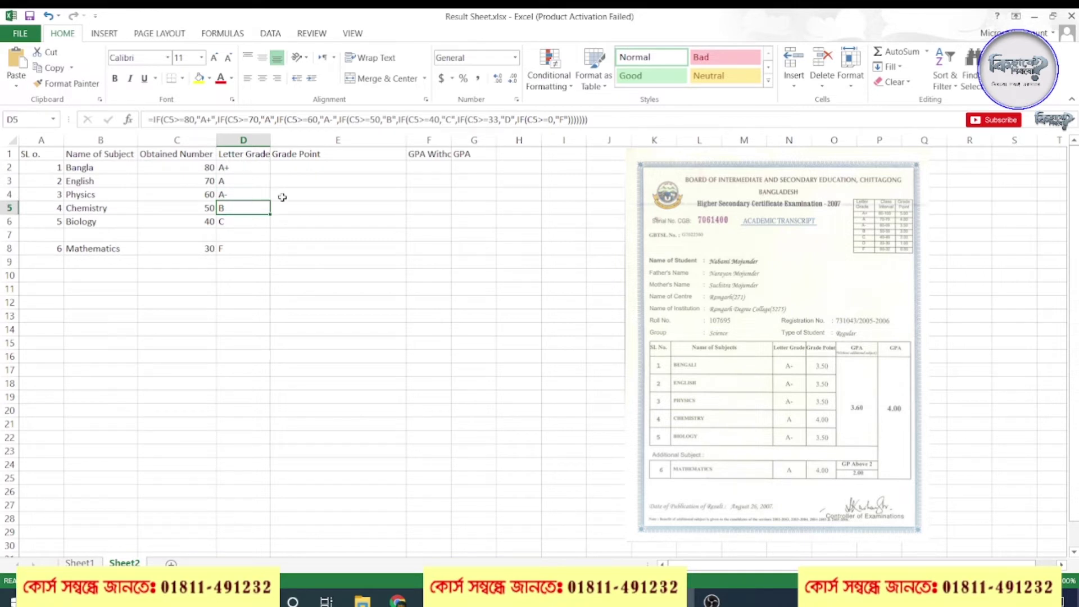
left_click(318, 169)
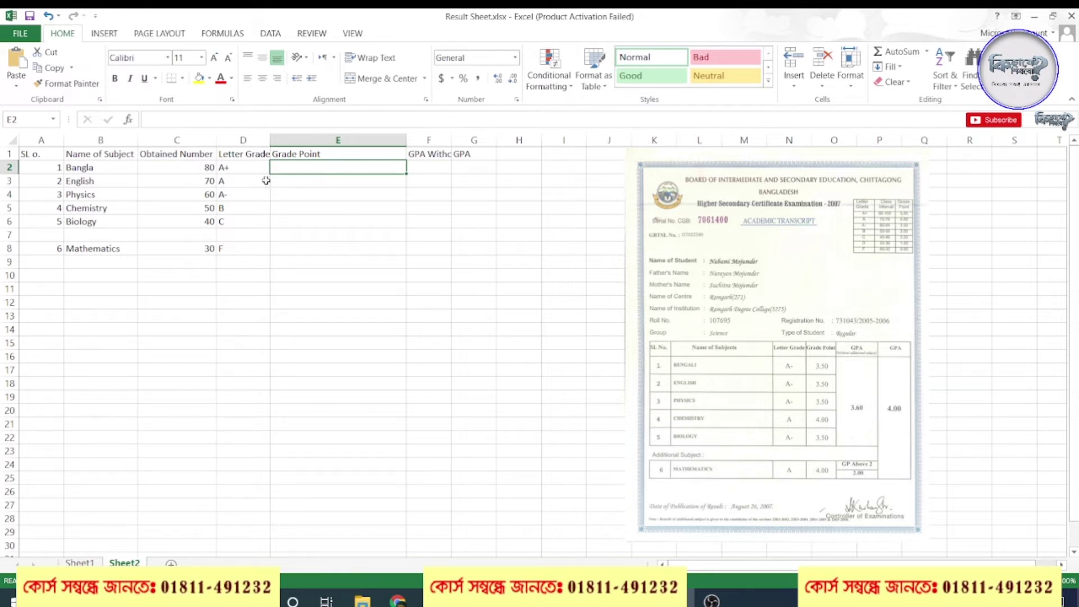
- Copy the opening clause =IF(C2>=80,"A+" from D2's formula and begin editing E2
left_click(248, 167)
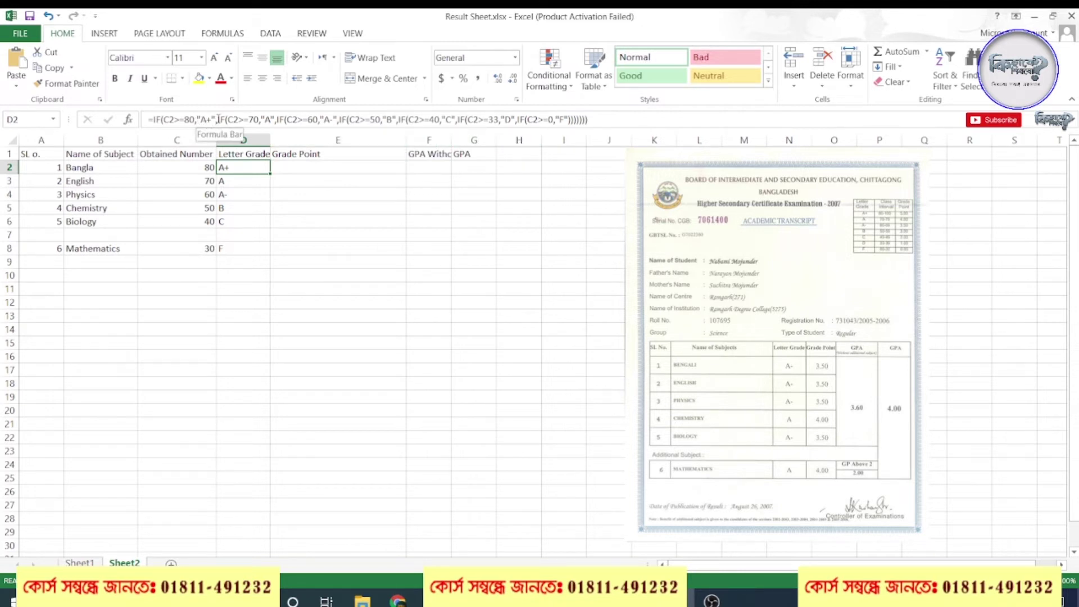
left_click_drag(216, 120, 148, 119)
key("ctrl+c")
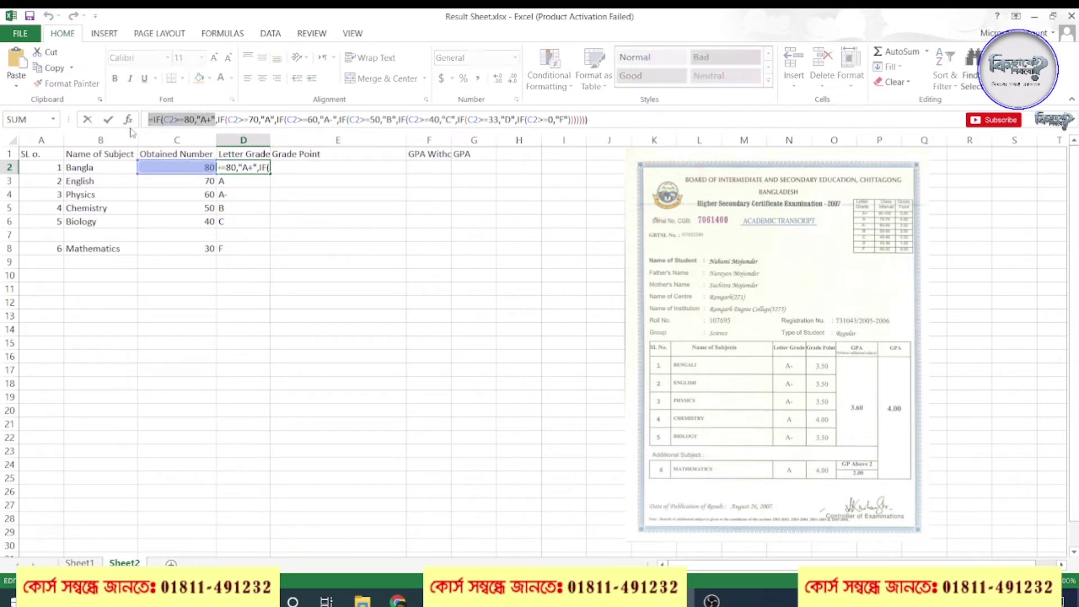
key("Escape")
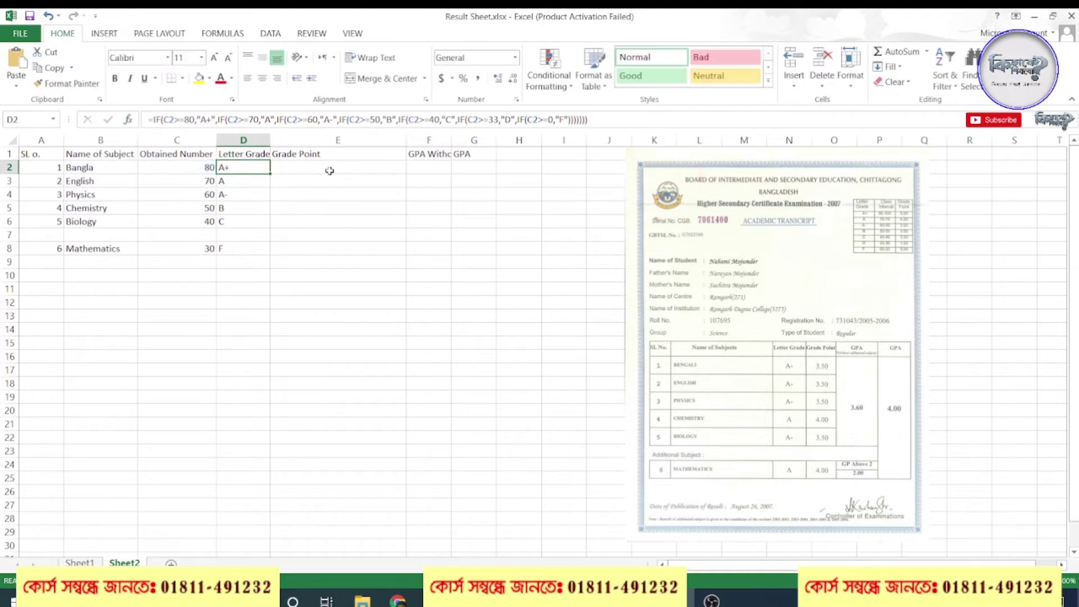
left_click(333, 174)
left_click(239, 119)
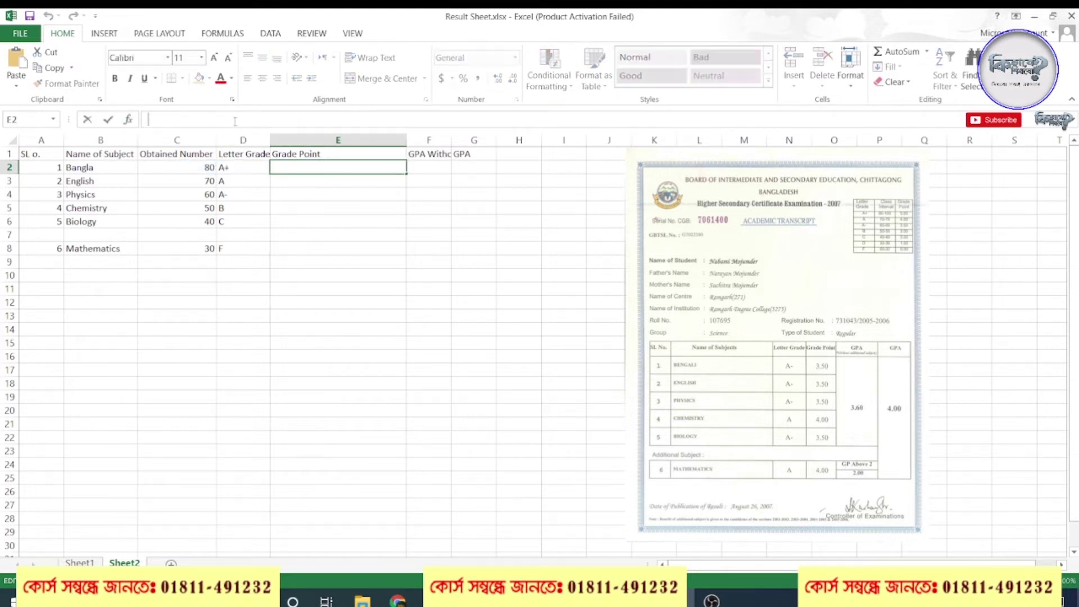
- Start E2 with IF(C2>=80,5, and append a second clause IF(C2>=70,4,
key("ctrl+v")
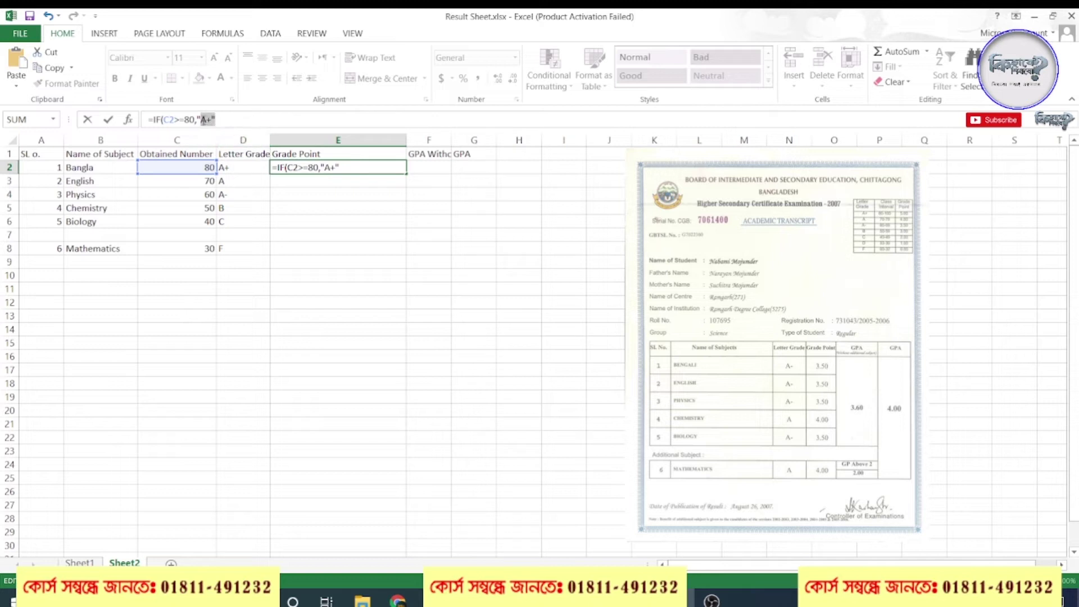
left_click_drag(215, 120, 197, 120)
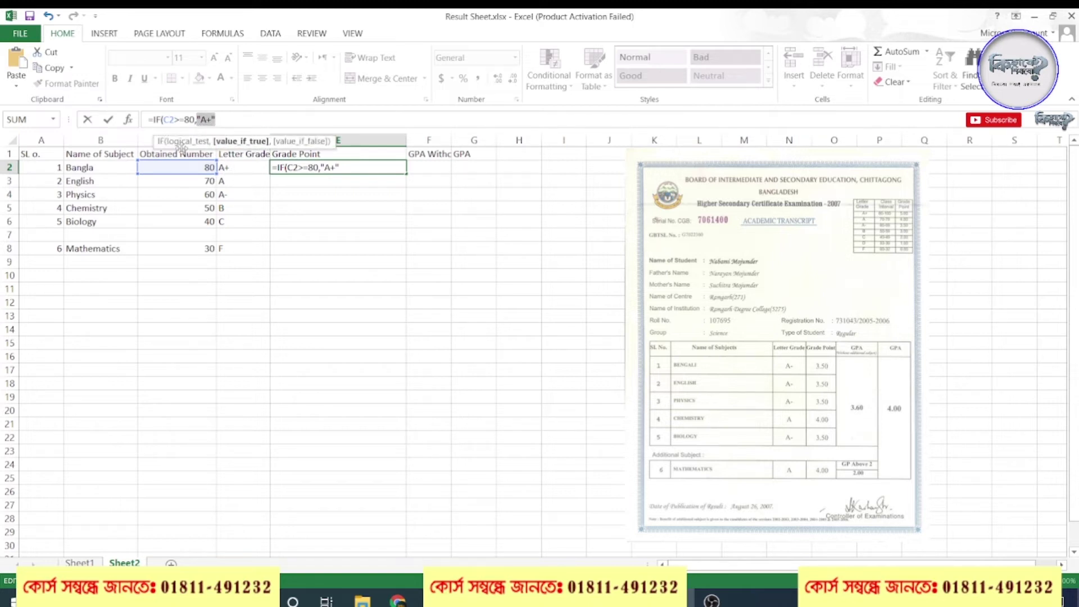
type("2>=80")
type(",")
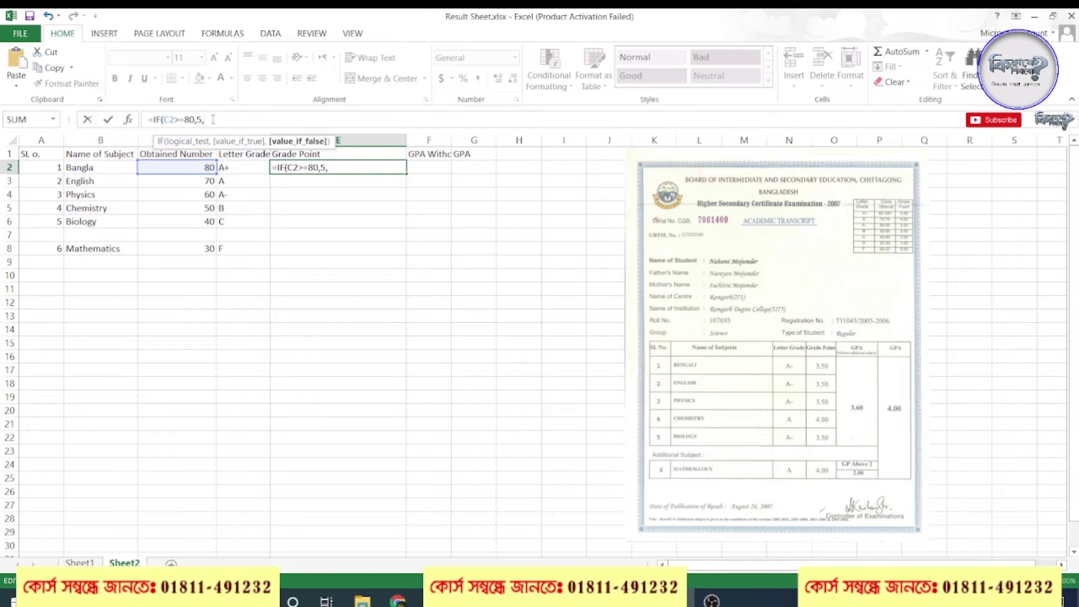
left_click_drag(213, 119, 153, 119)
key("ctrl+c")
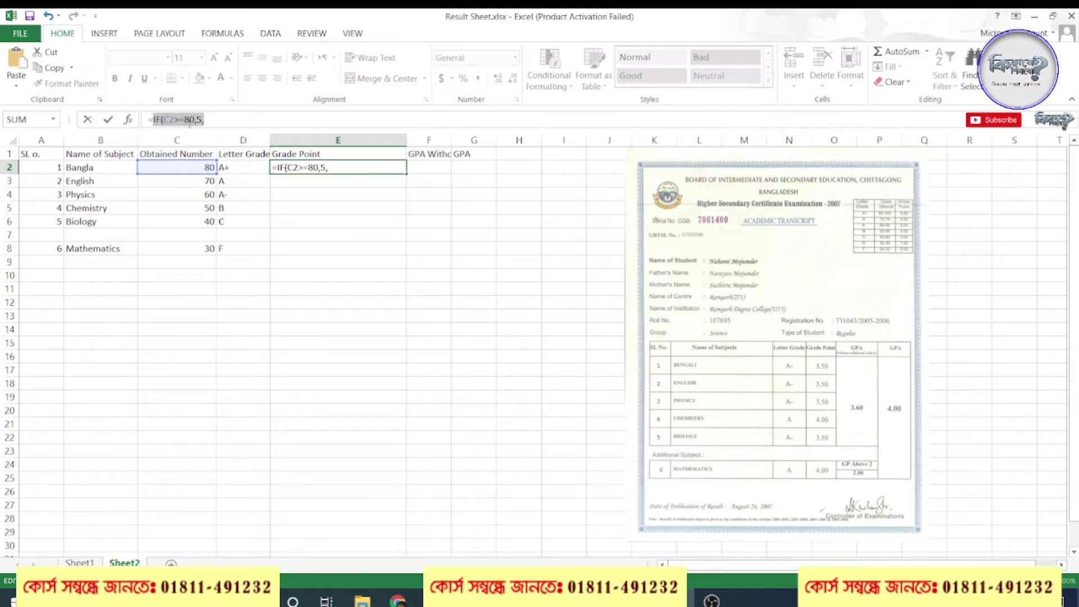
left_click(244, 118)
key("ctrl+v")
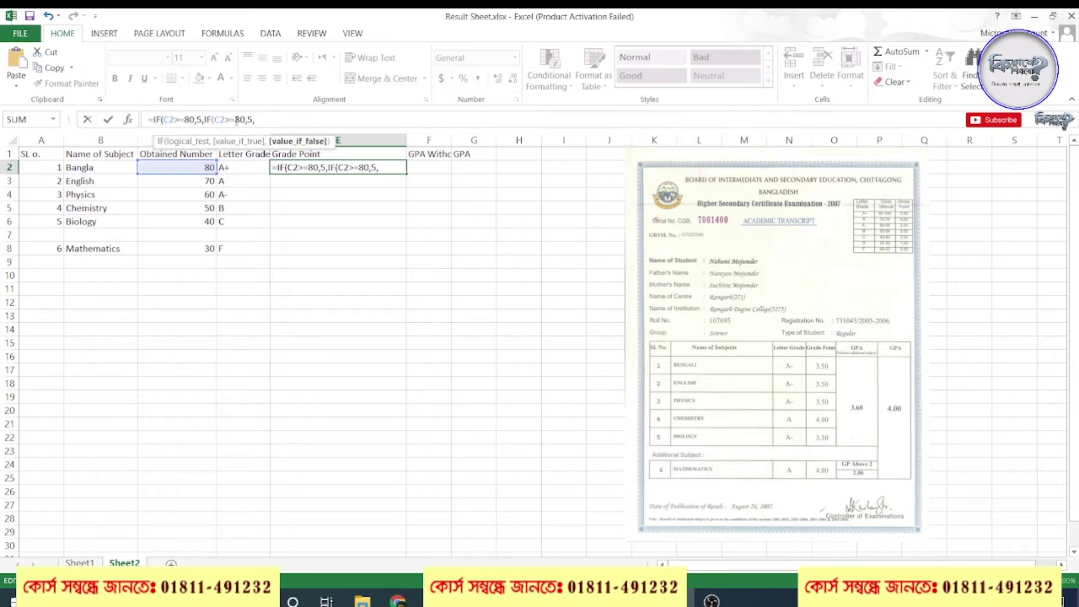
left_click(238, 119)
key("BackSpace")
type("7")
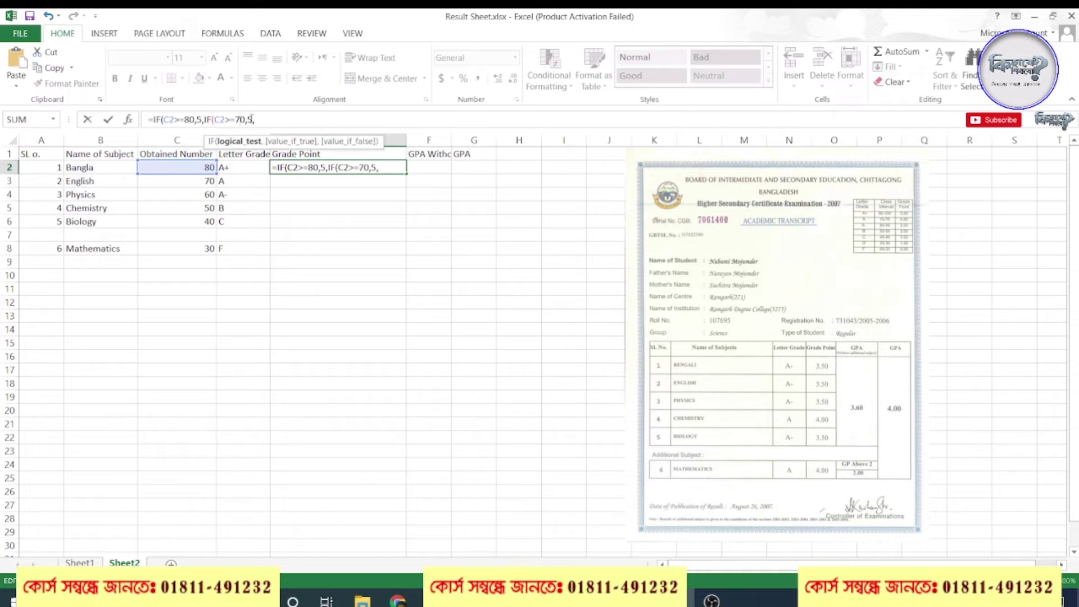
double_click(249, 120)
type("4")
- Append a third clause IF(C2>=60,3.5, to the grade-point formula
left_click(271, 118)
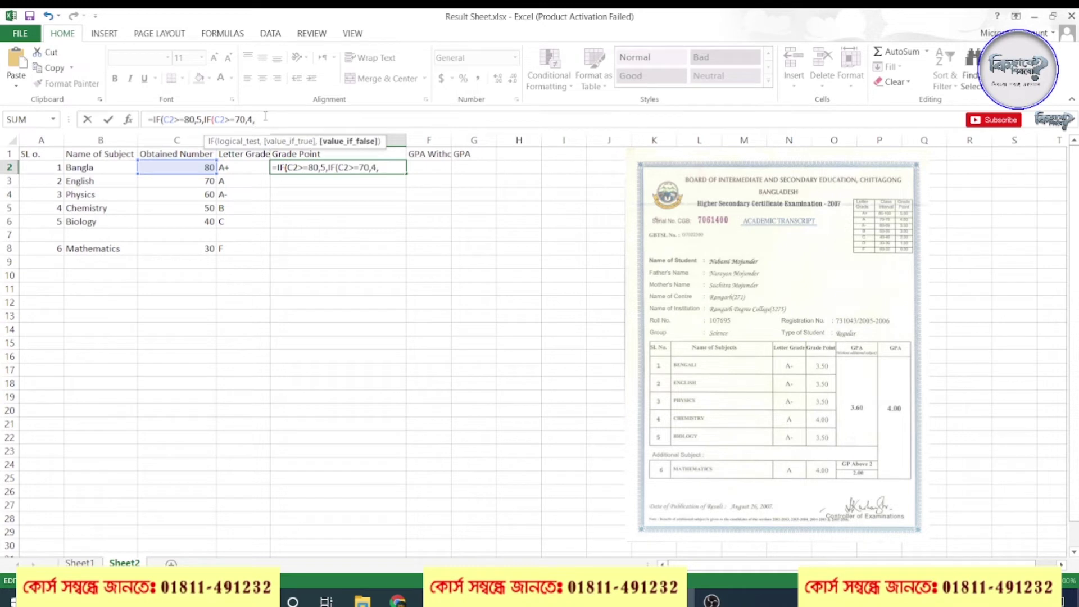
key("ctrl+v")
left_click(287, 119)
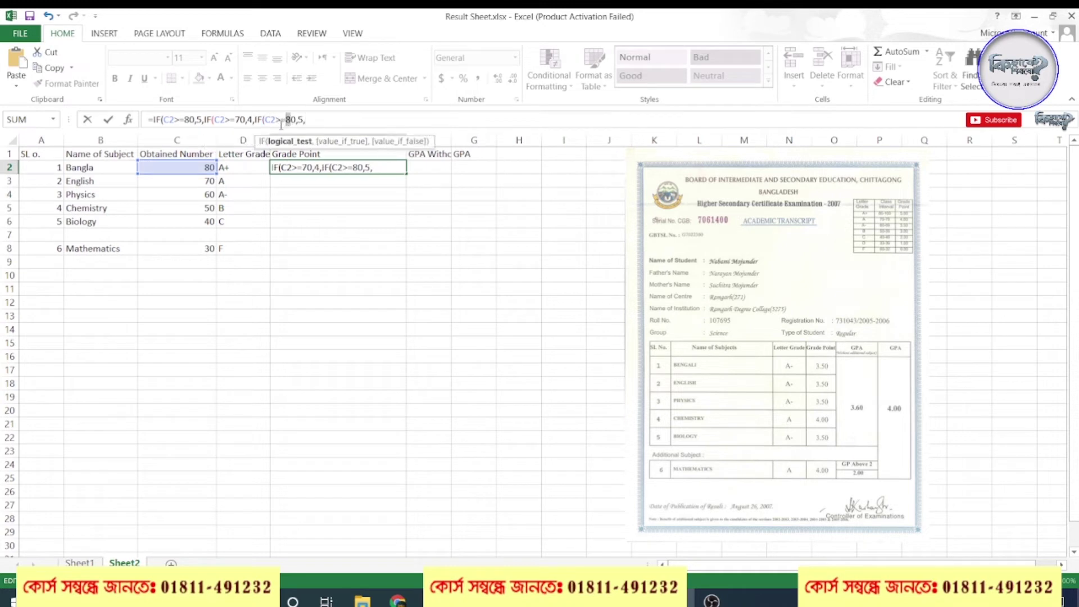
type("6")
double_click(301, 119)
key("BackSpace")
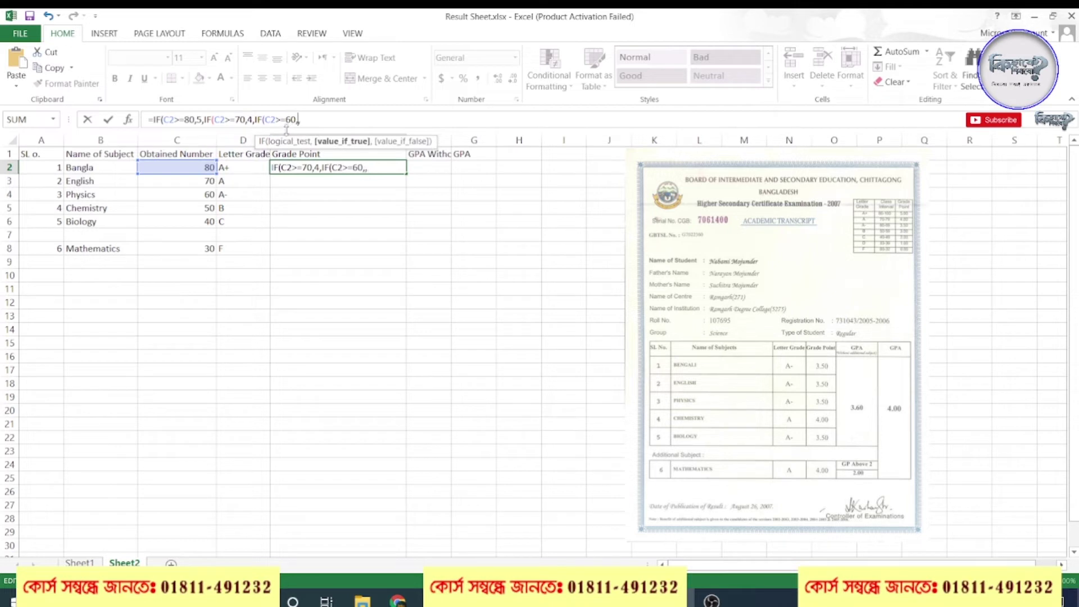
type("3.5,")
- Append a fourth clause with threshold 40 and grade point 3
left_click(331, 120)
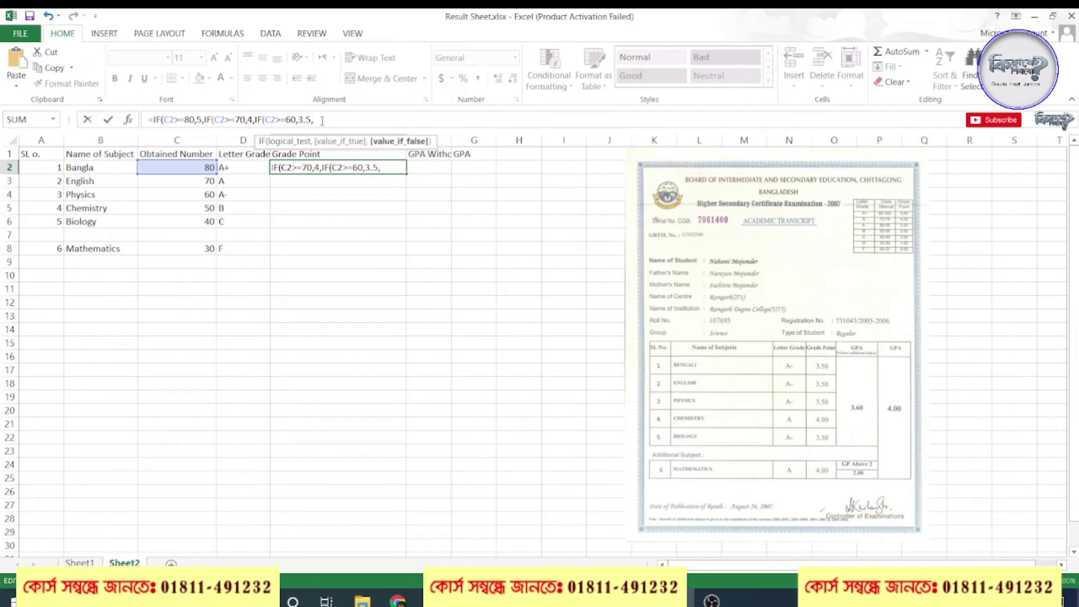
key("ctrl+v")
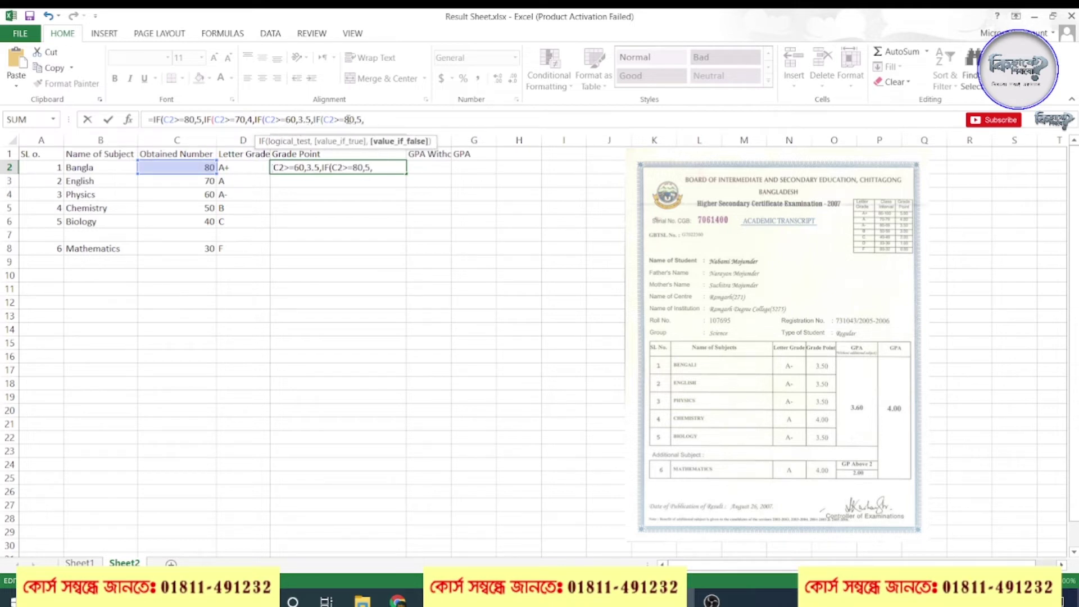
left_click(345, 120)
type("7")
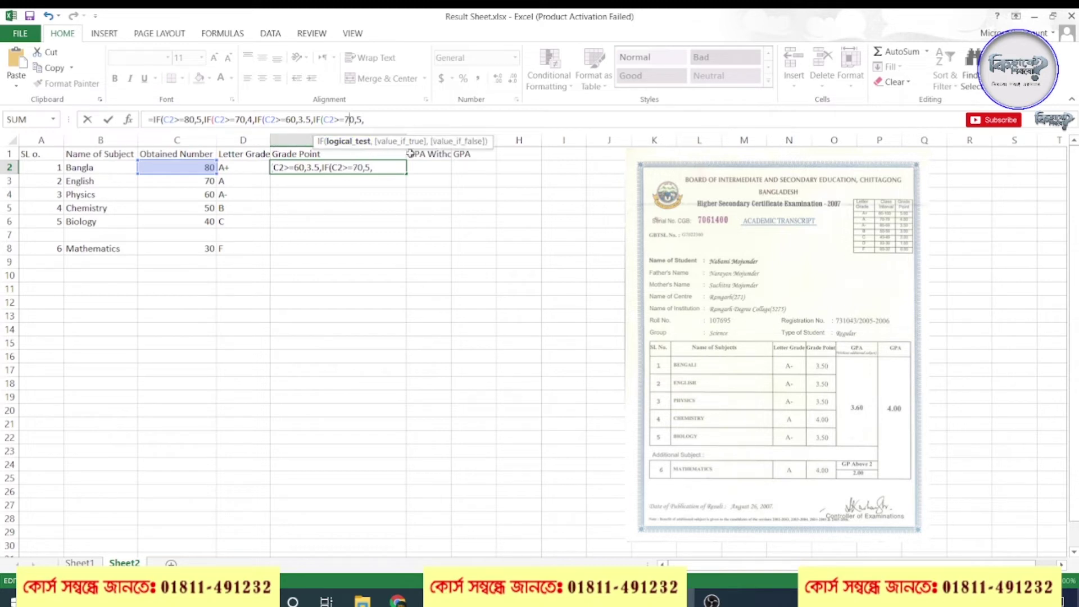
key("BackSpace")
type("4")
double_click(359, 119)
type("3")
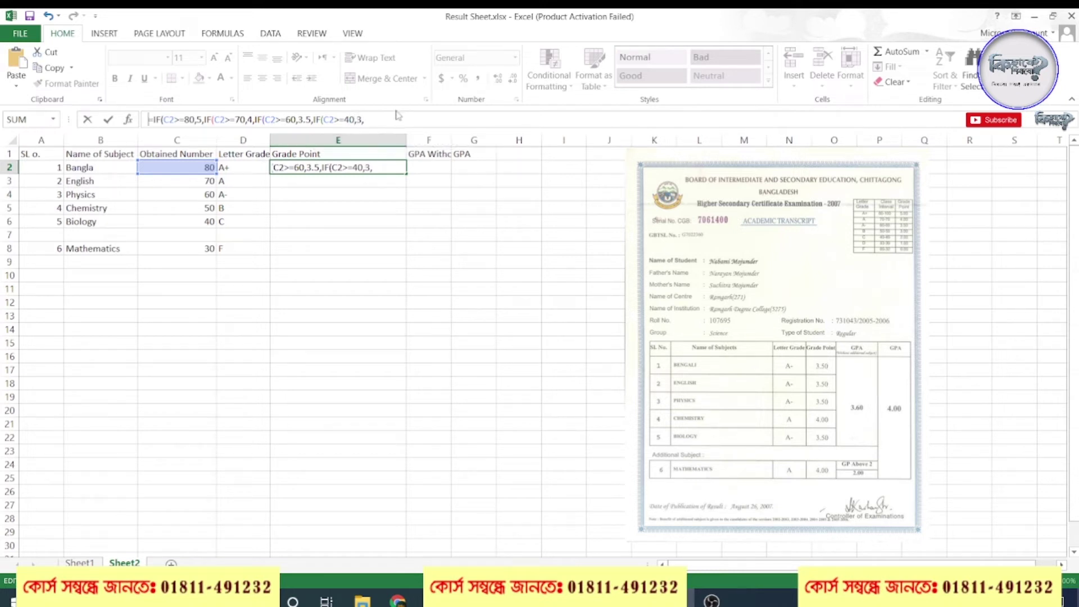
- Append a fifth clause with threshold 33 and grade point 2
left_click(390, 120)
key("ctrl+v")
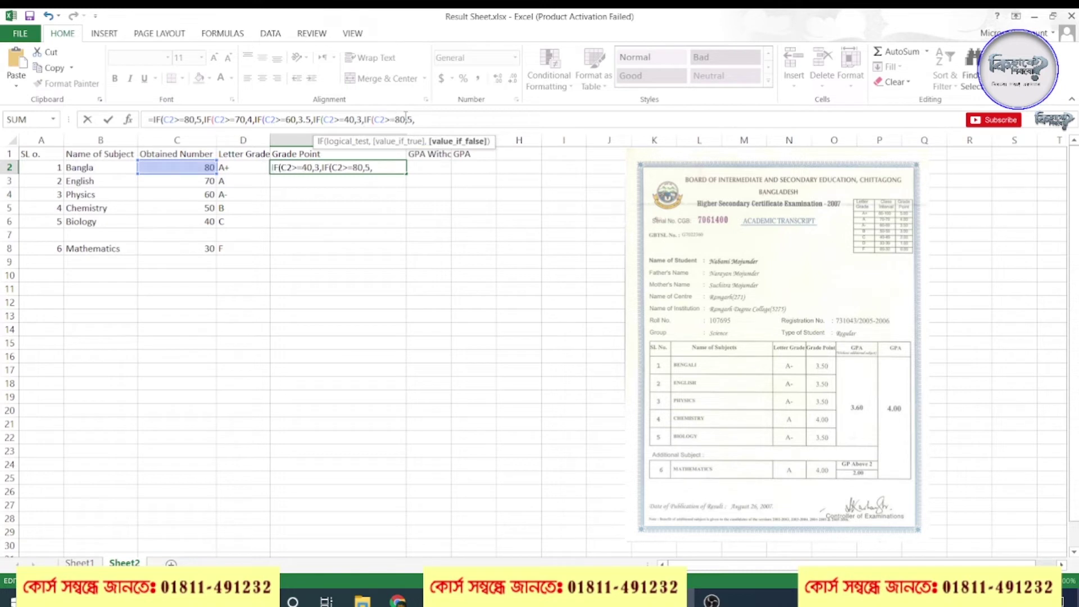
left_click_drag(395, 119, 401, 119)
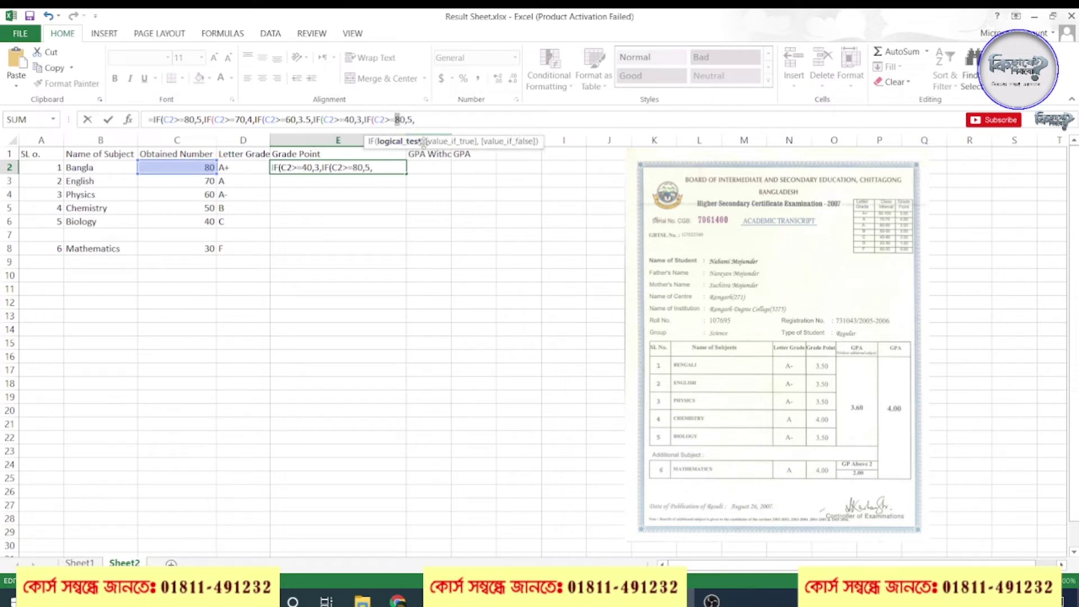
type("3")
key("BackSpace")
type("33")
double_click(410, 119)
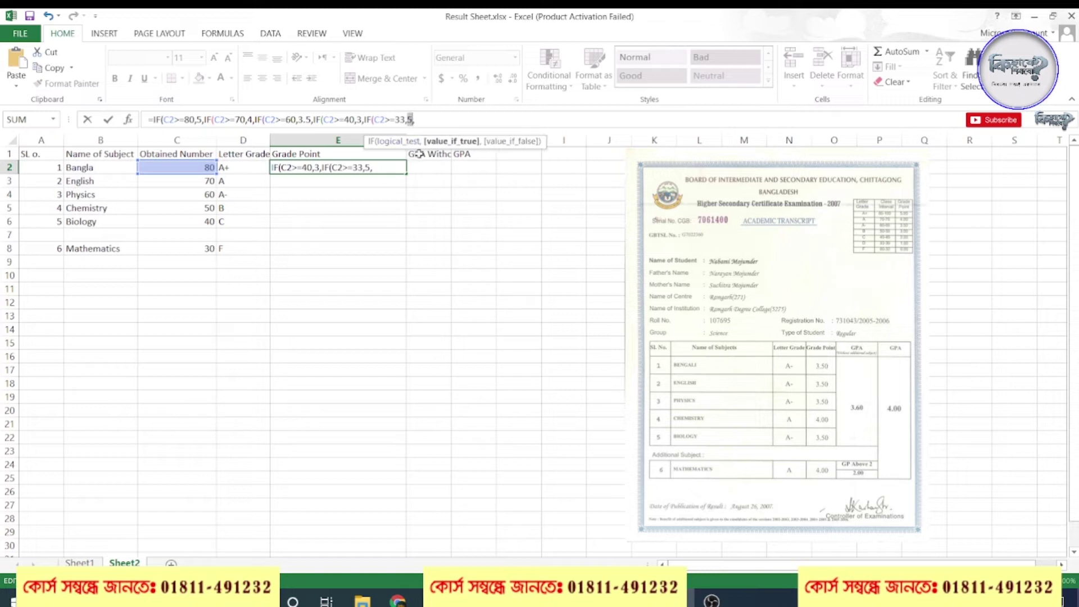
type("2")
- Add a sixth clause and correct the thresholds to 50, 40, and 33 with grade point 1
left_click(422, 120)
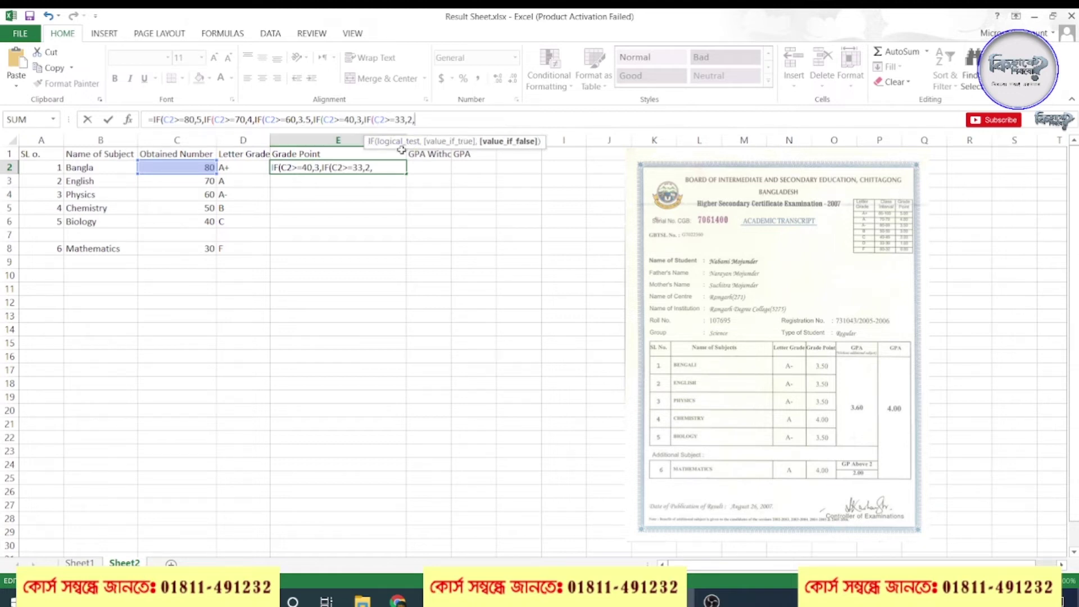
key("ctrl+v")
double_click(349, 120)
type("50")
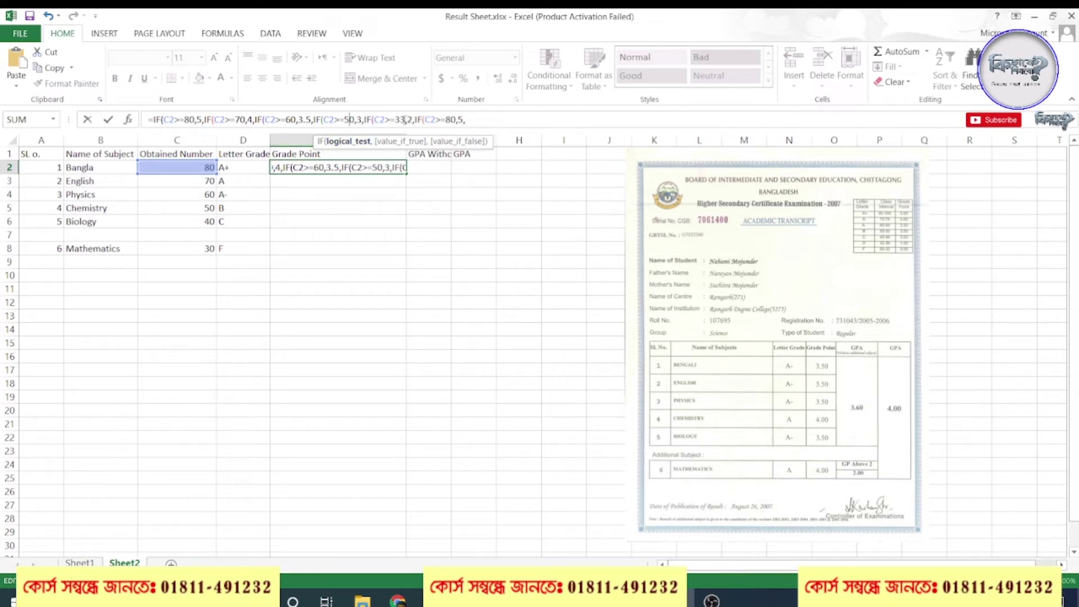
double_click(402, 120)
type("40")
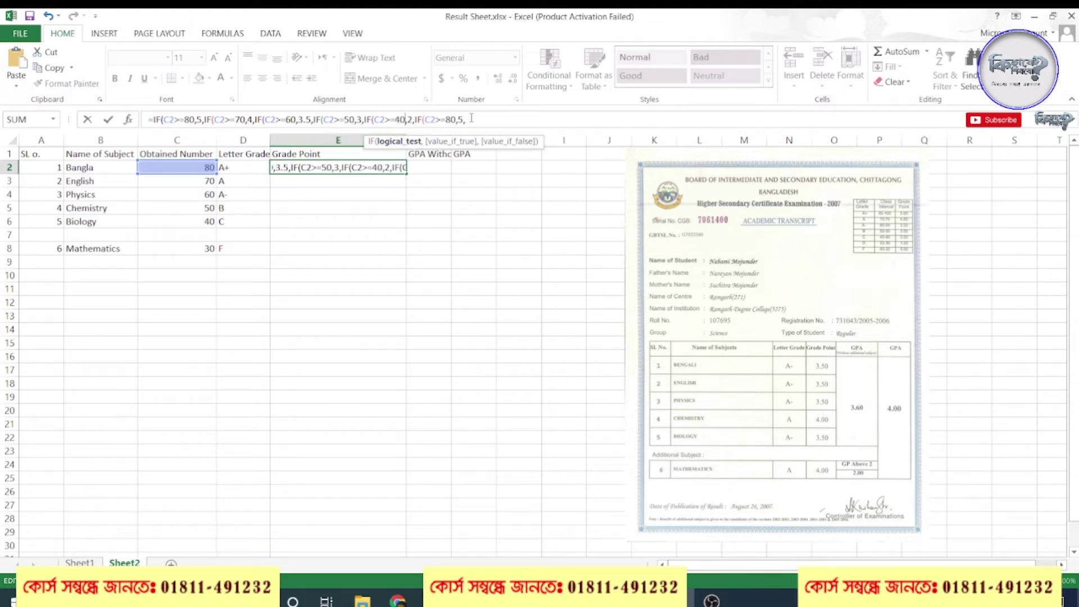
double_click(450, 120)
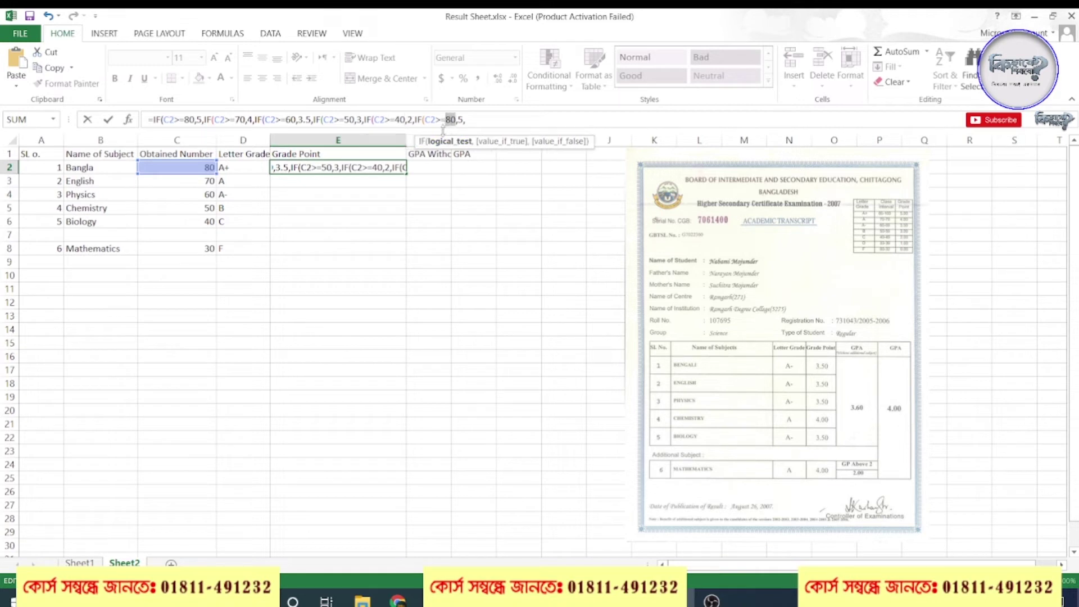
type("33,")
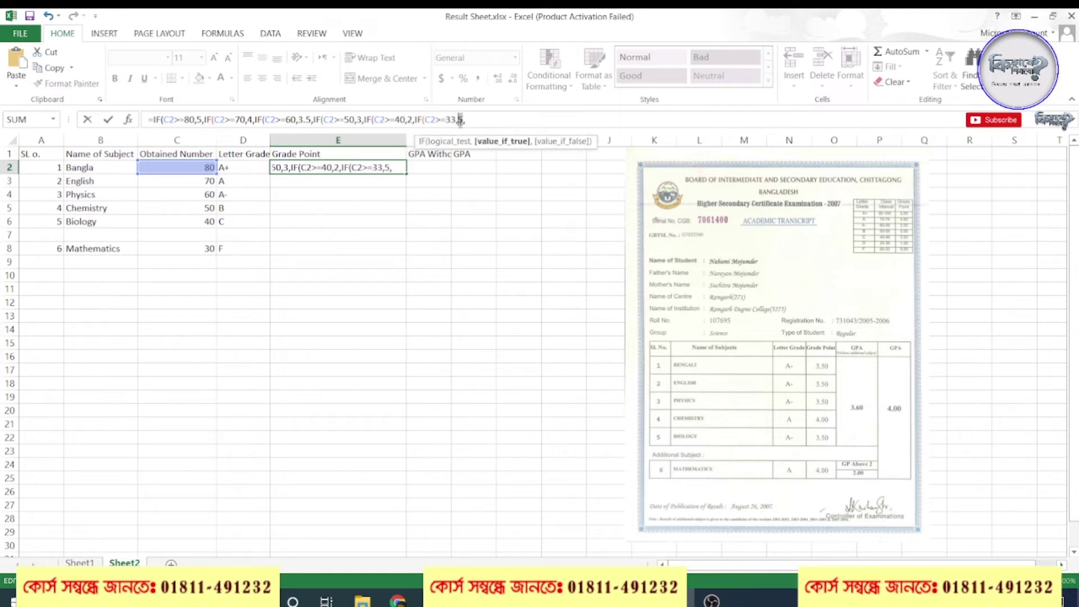
type("1")
- Append the final IF(C2>=0,0) clause, close all seven parentheses and commit the formula
left_click(490, 125)
type("IF(C2>=80,5,")
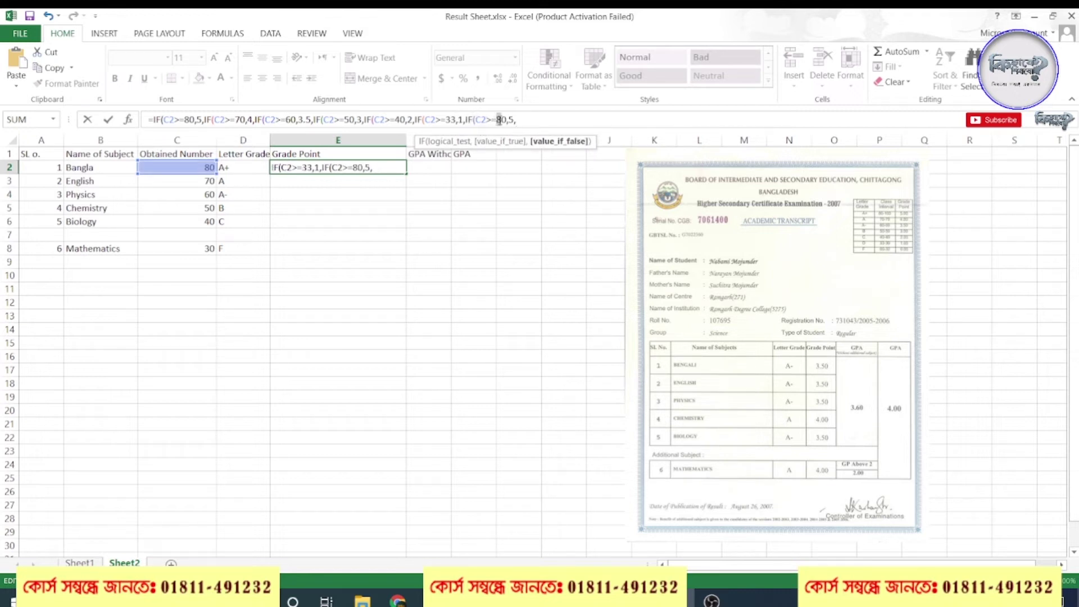
left_click(500, 120)
key("BackSpace")
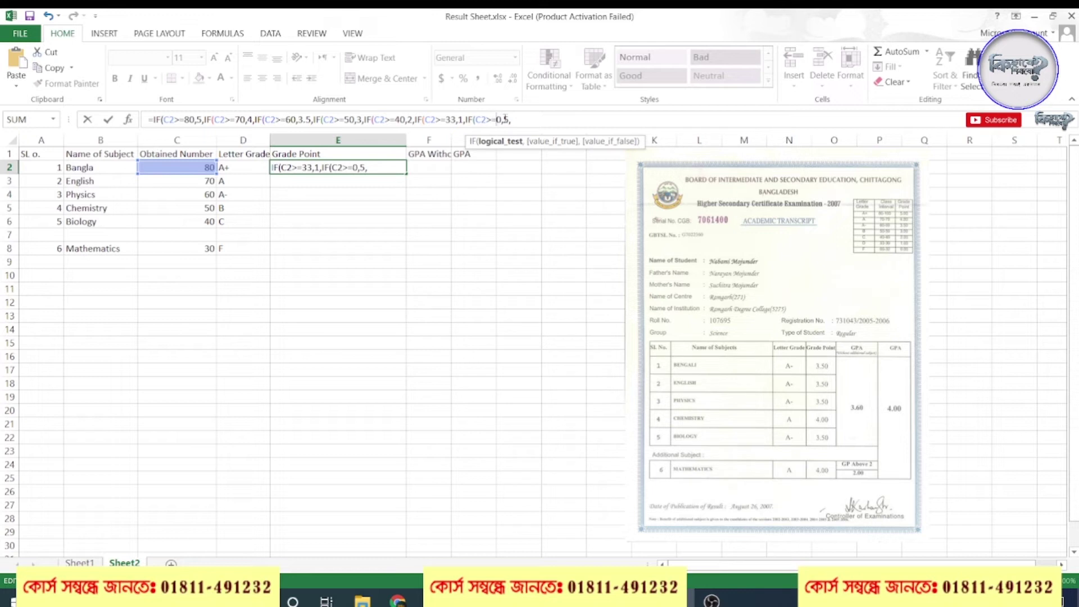
double_click(506, 120)
type("0")
left_click(529, 118)
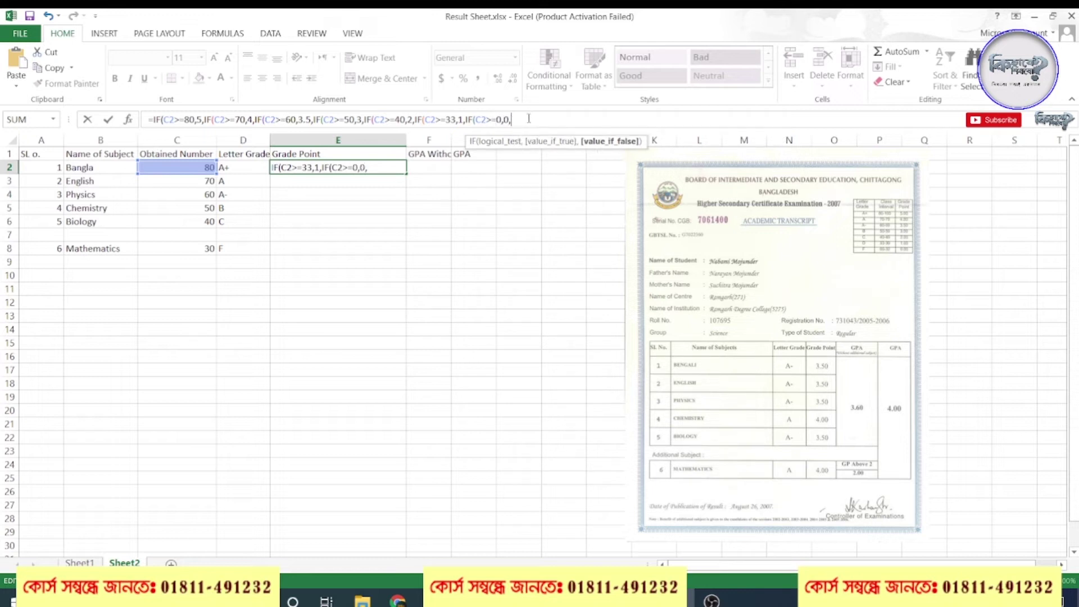
key("BackSpace")
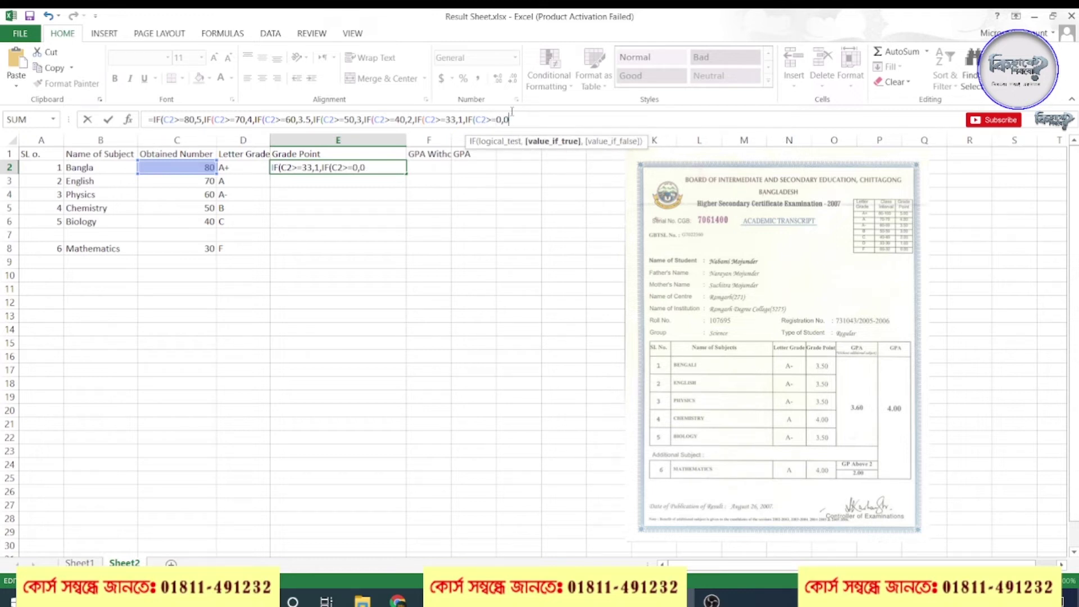
type("))))))")
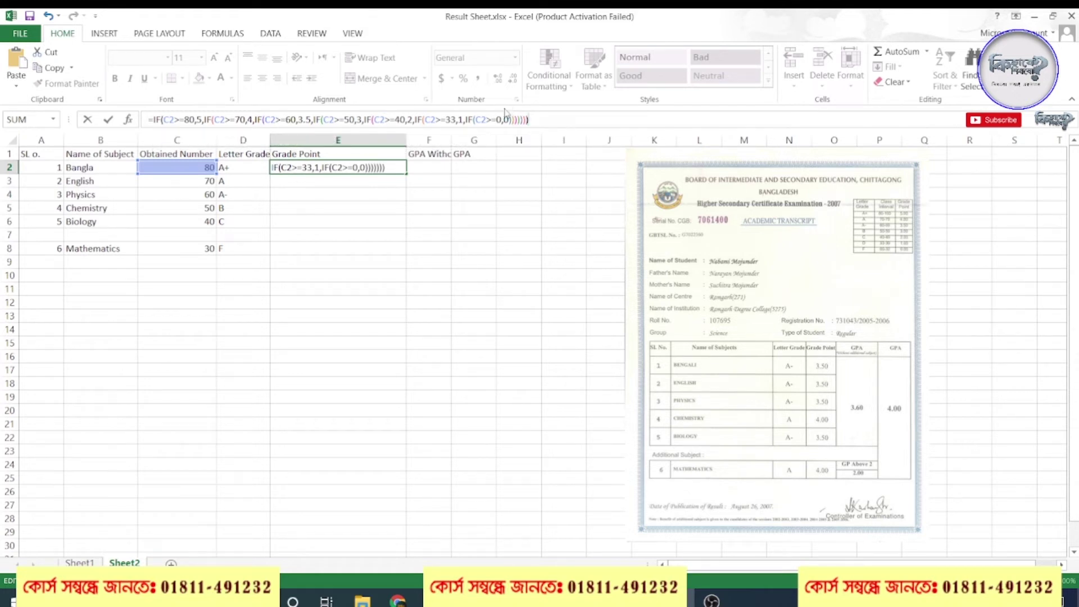
key("Return")
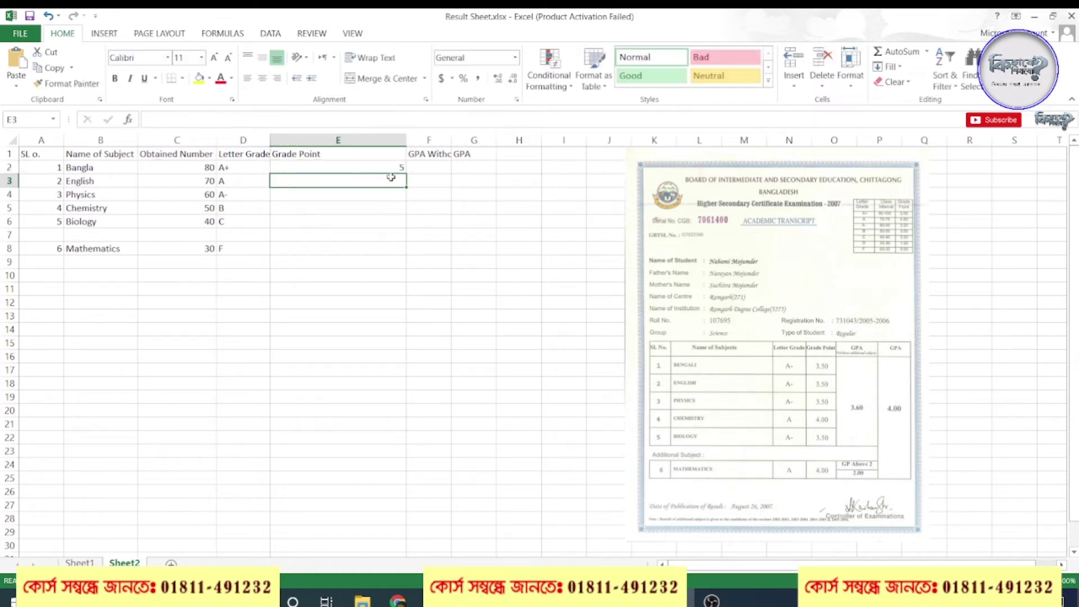
- Fill E2's grade-point formula down through E8
left_click(392, 171)
left_click(194, 167)
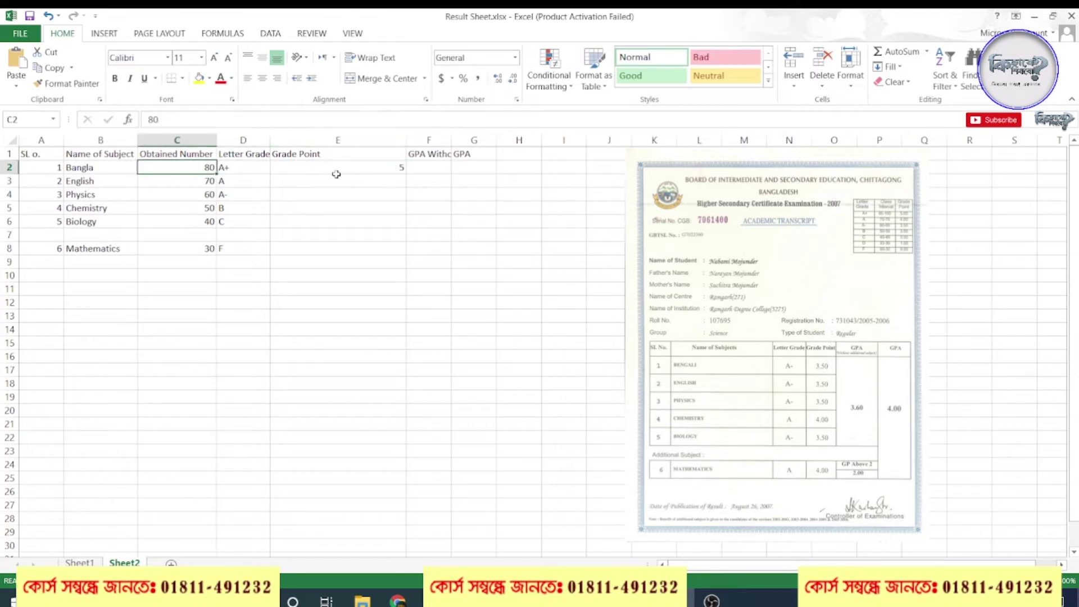
left_click(351, 166)
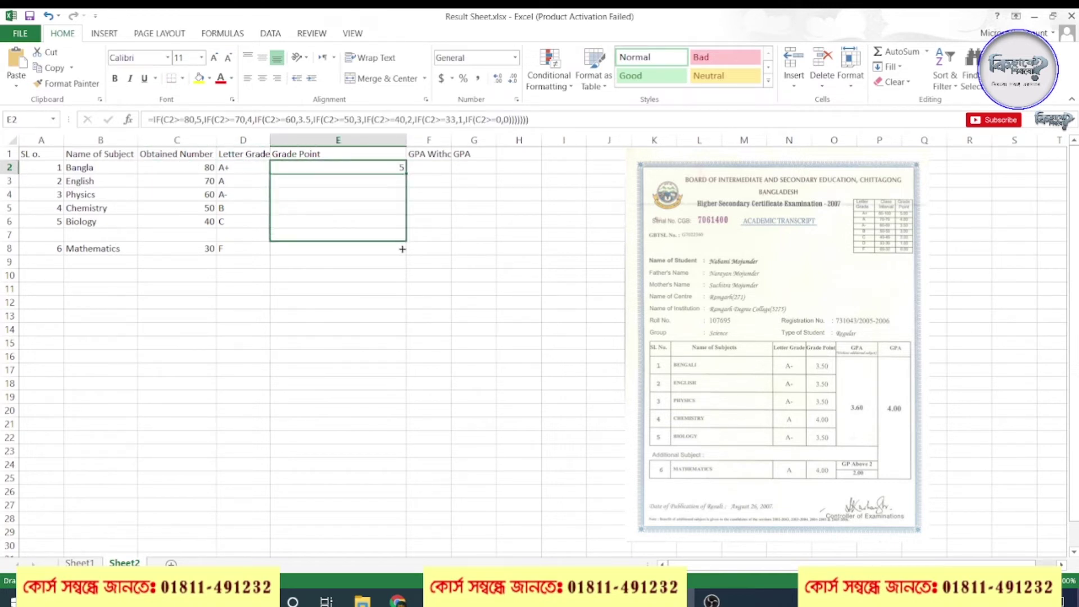
left_click_drag(411, 173, 400, 249)
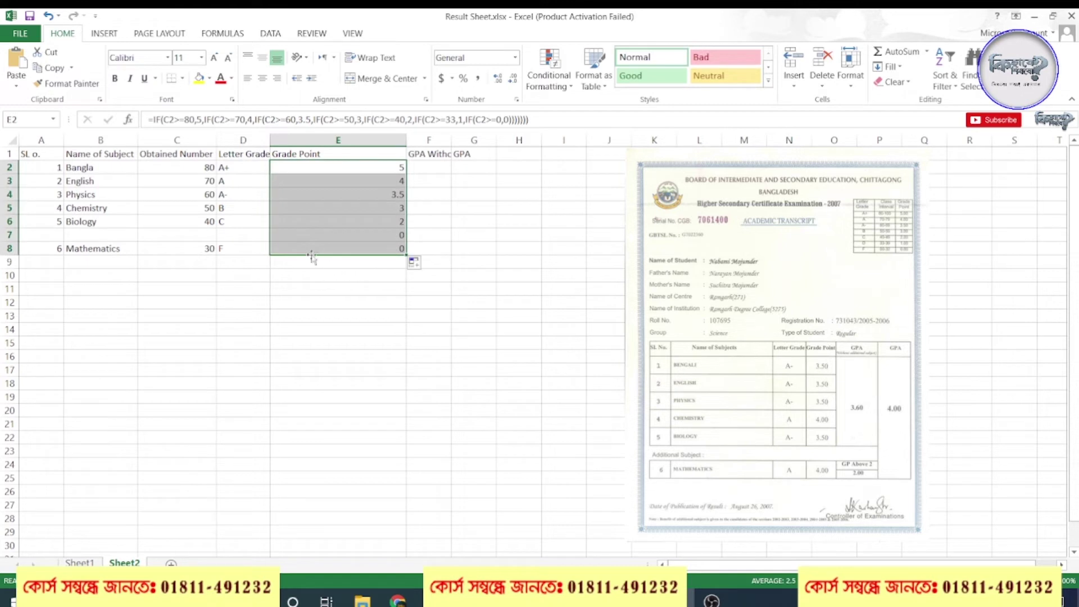
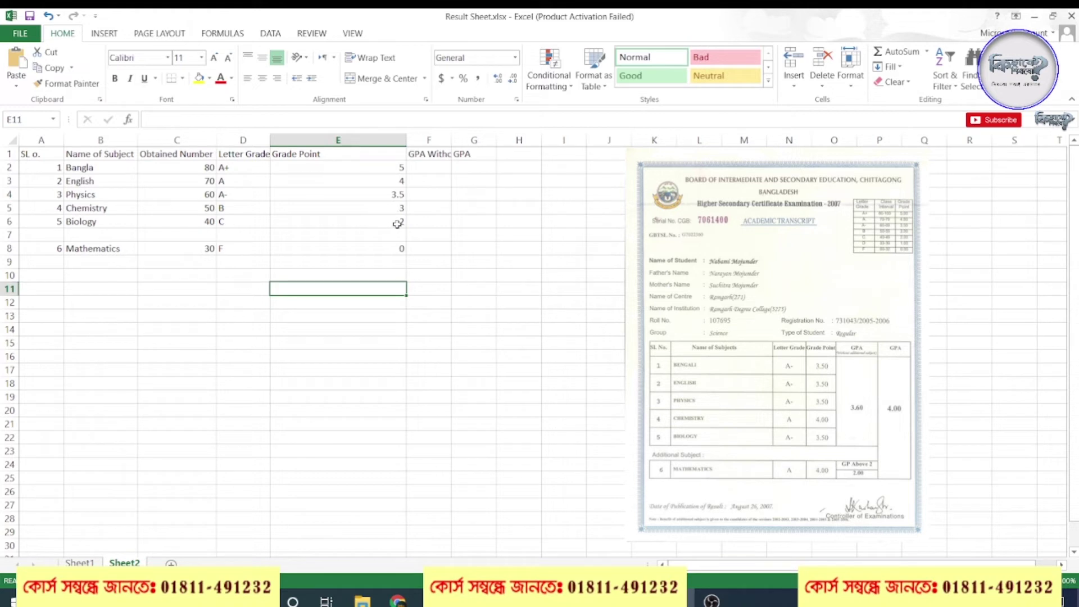
- Narrow the Grade Point column E and centre the header row A1:G1
left_click(392, 251)
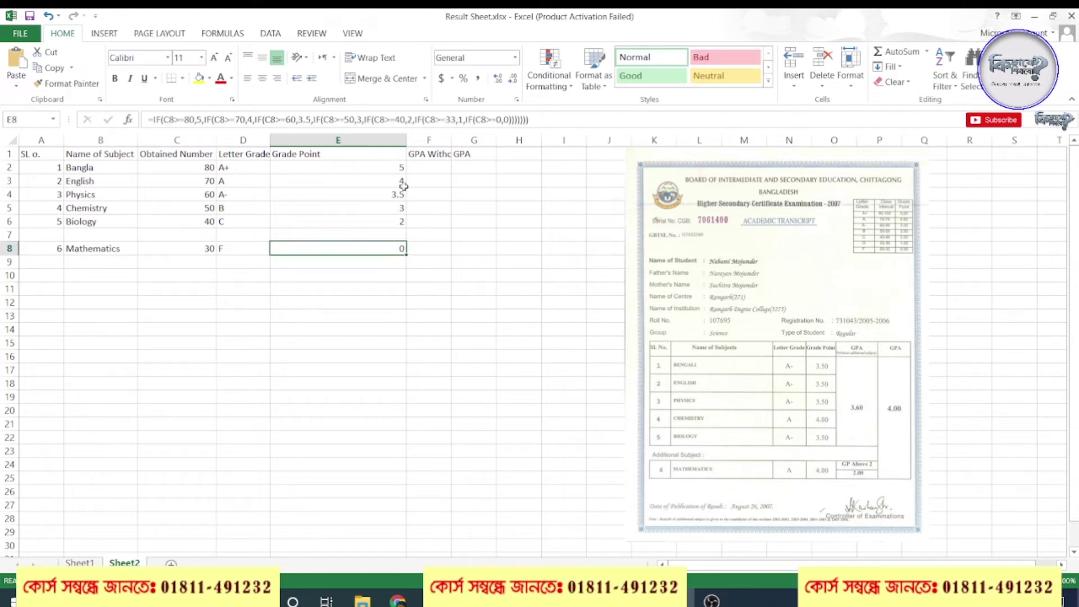
left_click_drag(405, 141, 273, 140)
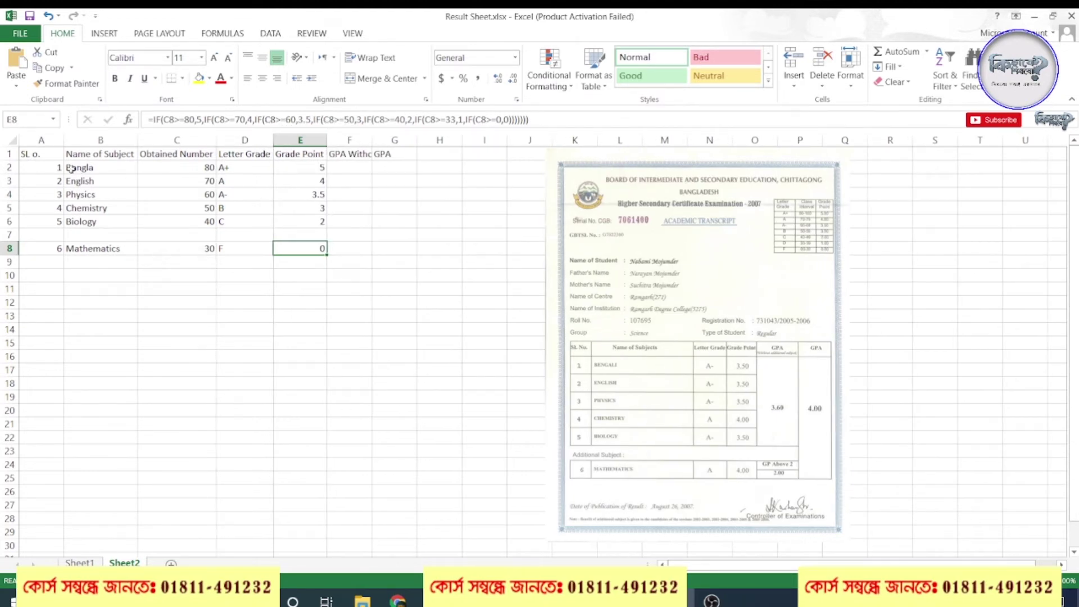
left_click_drag(31, 152, 389, 154)
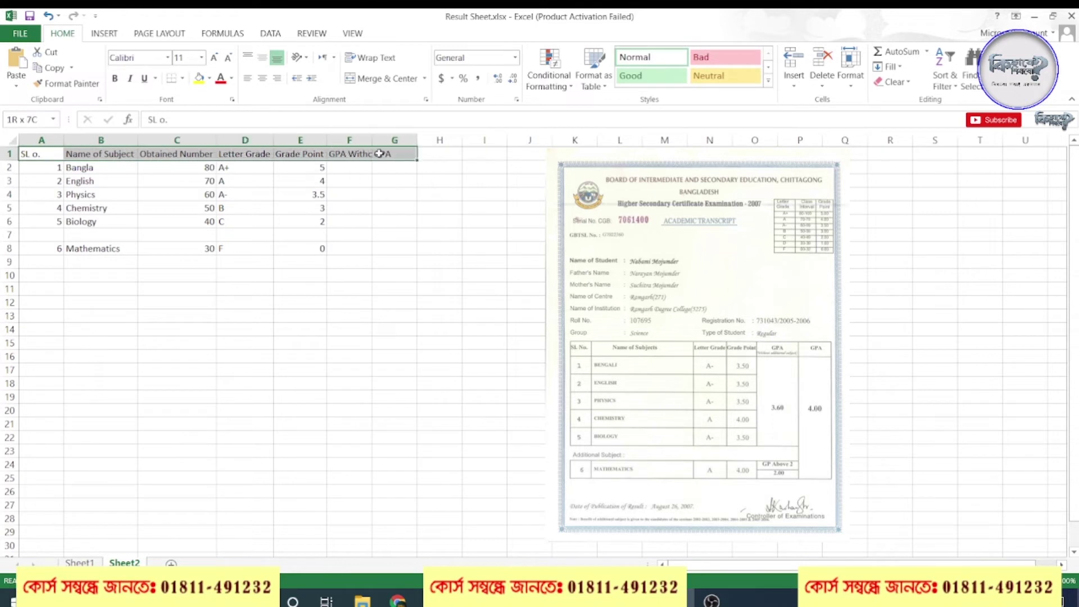
left_click(262, 78)
left_click(394, 208)
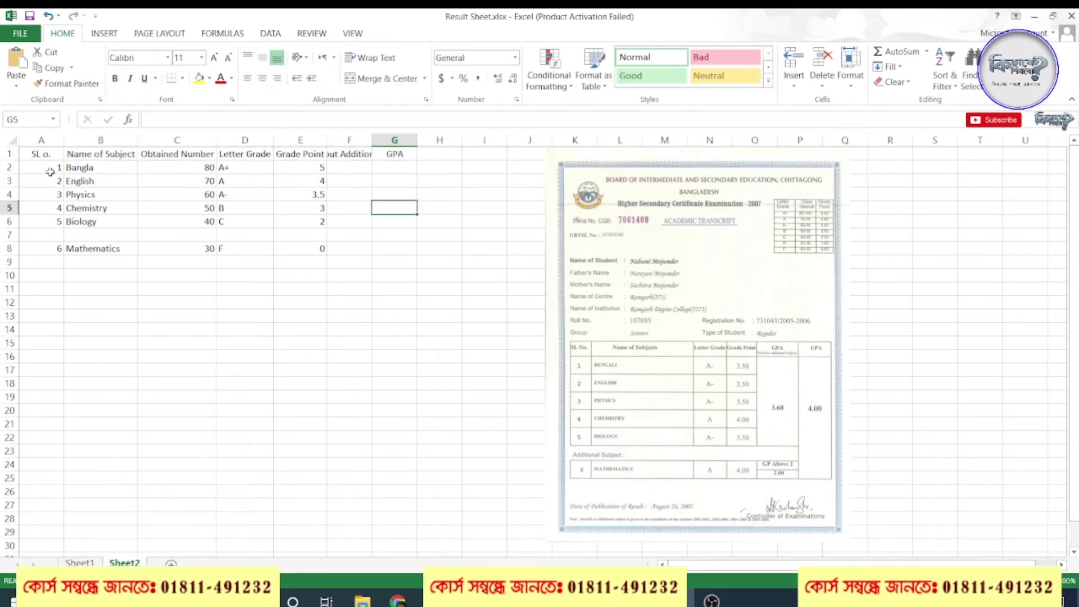
- Make header row 1 slightly taller and autofit columns F and A to their contents
left_click_drag(13, 160, 13, 164)
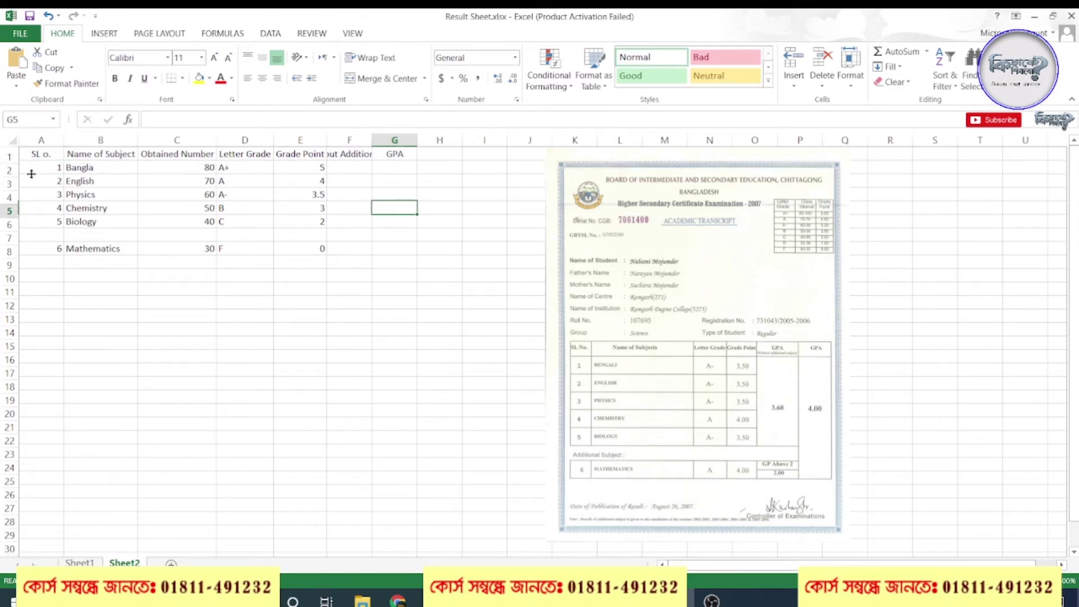
left_click(406, 265)
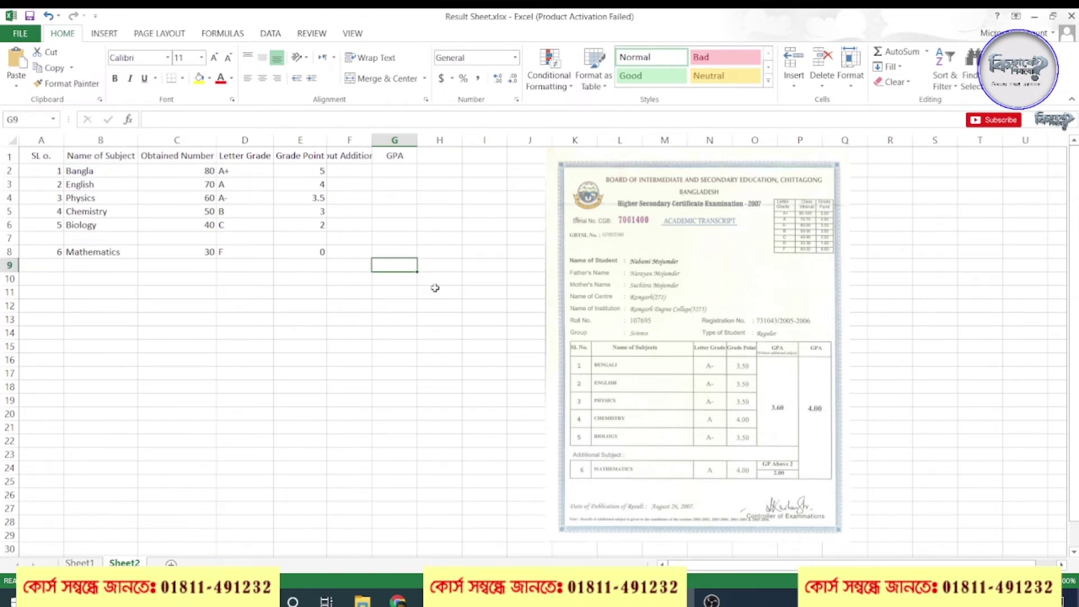
double_click(372, 140)
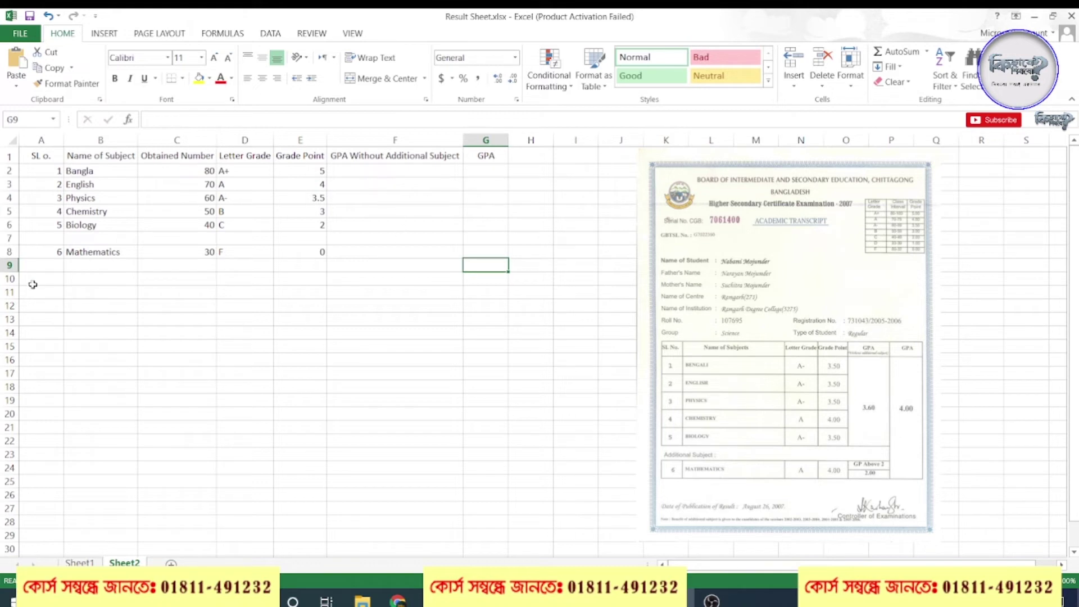
left_click_drag(41, 252, 180, 252)
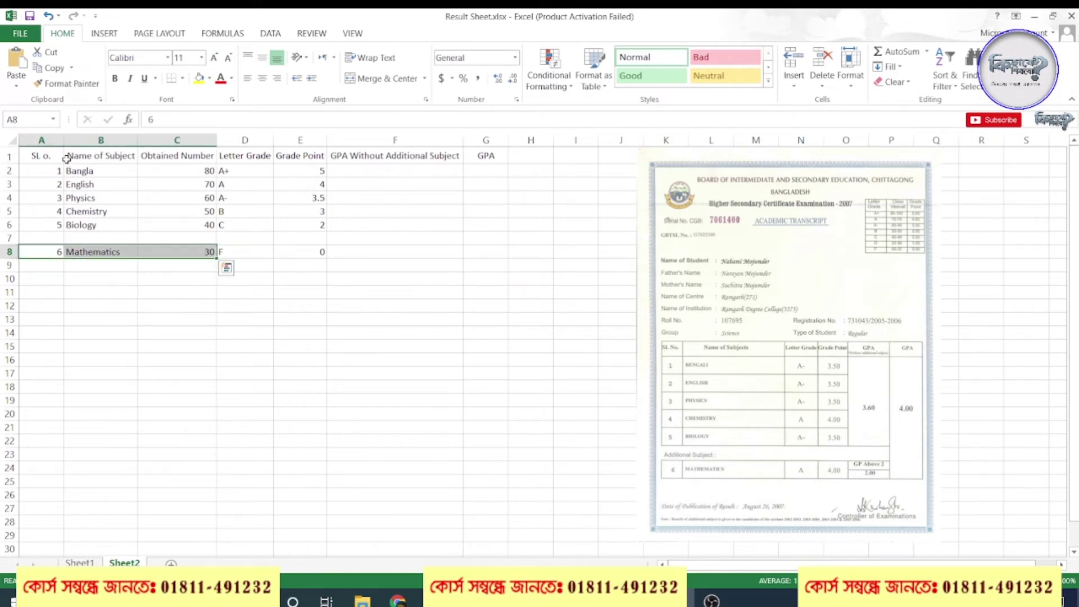
double_click(64, 141)
- Enter 80 as the Mathematics mark in C8, turning its grade to A+ with 5 points
left_click(123, 266)
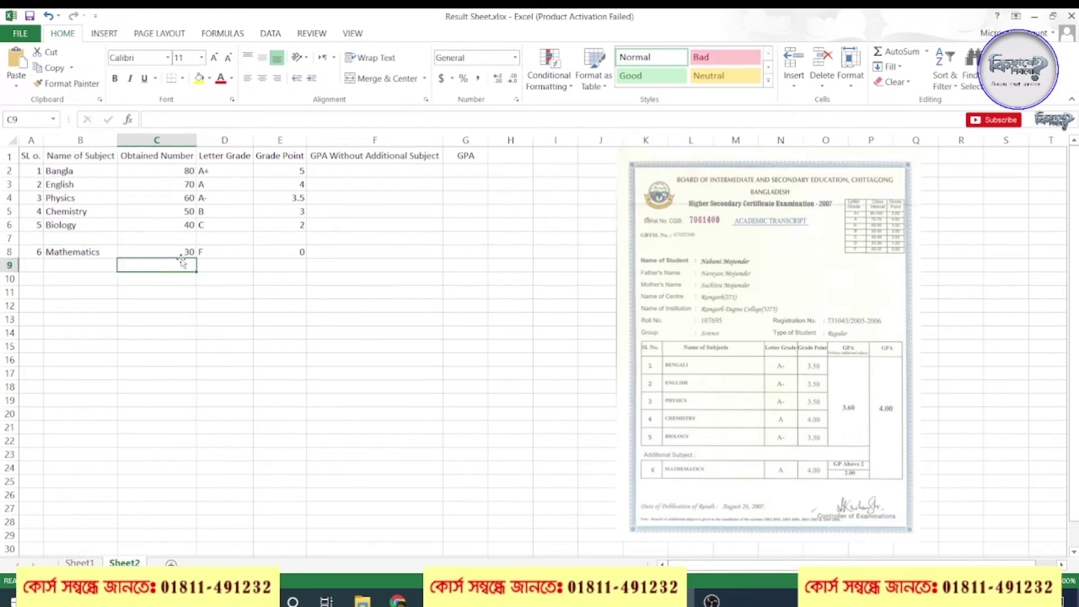
left_click(184, 252)
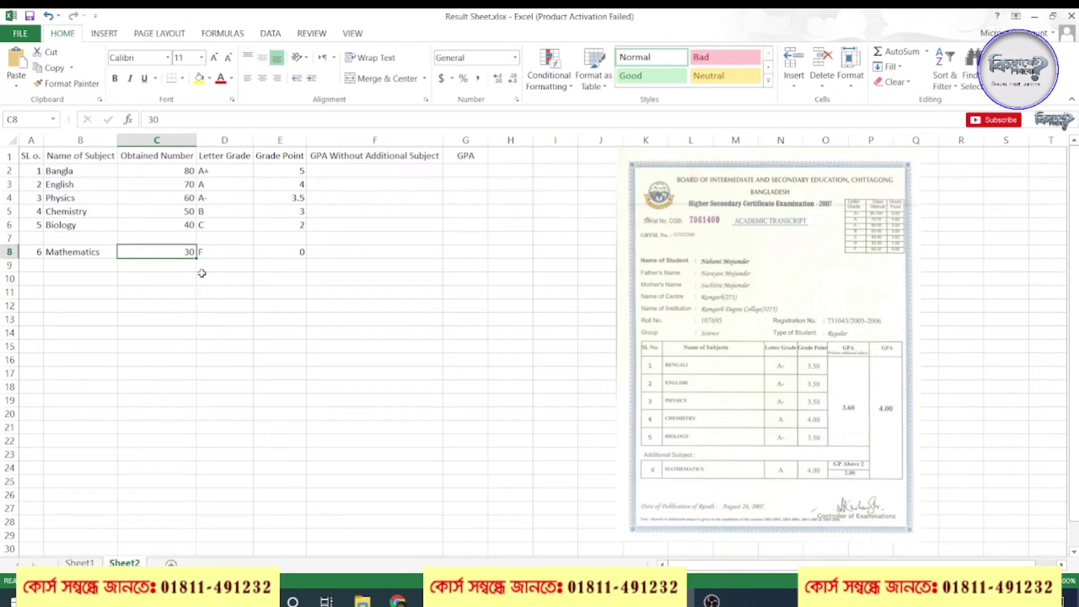
type("80")
key("Return")
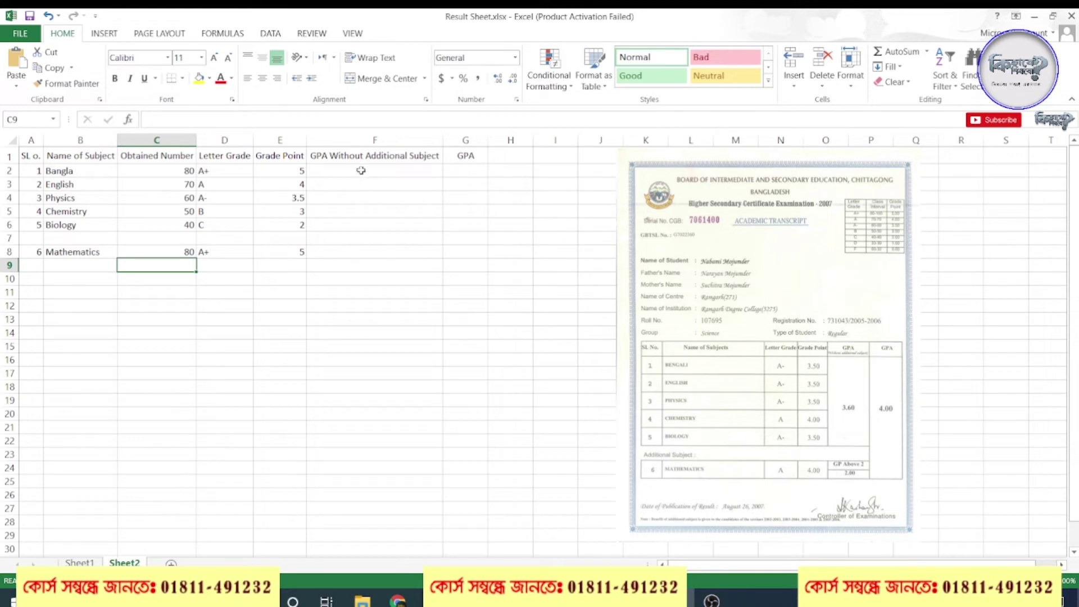
- Merge and centre F2:F6 under the GPA Without Additional Subject heading, correcting a first F2:F7 merge
left_click_drag(361, 170, 382, 235)
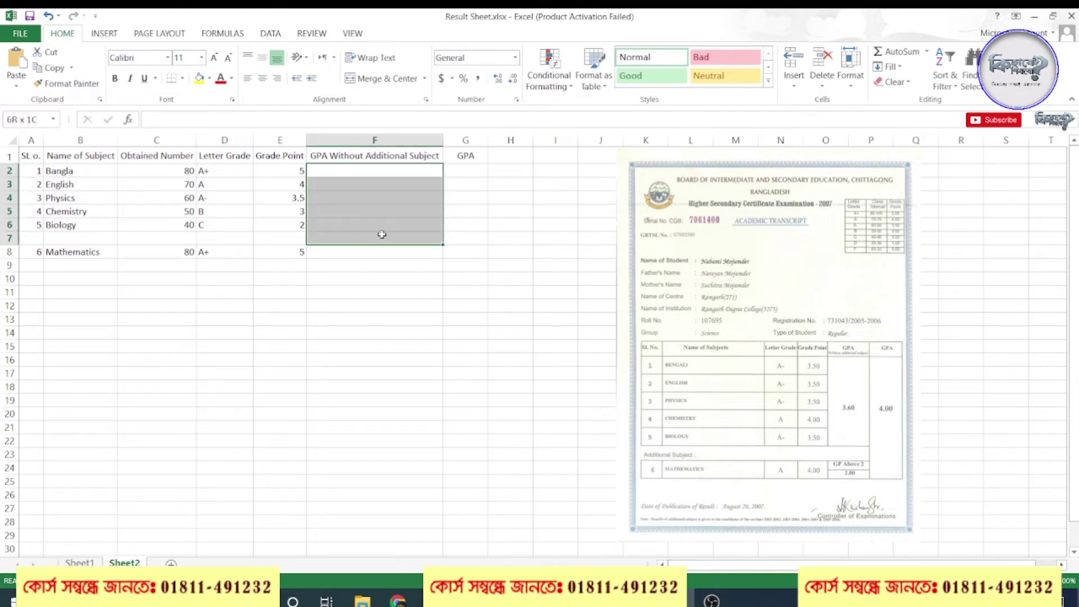
left_click(383, 78)
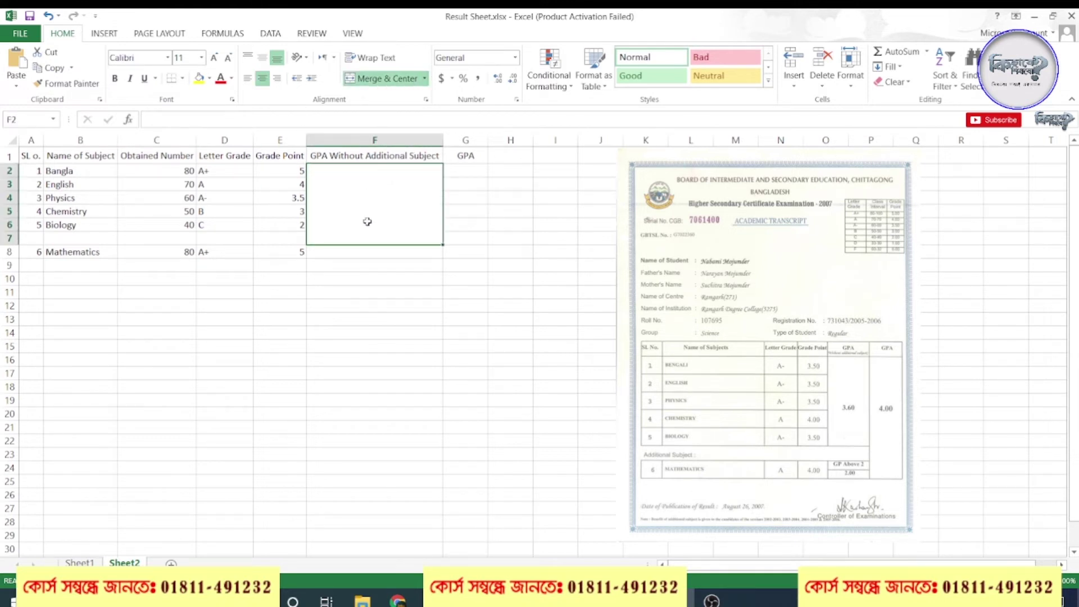
left_click(377, 279)
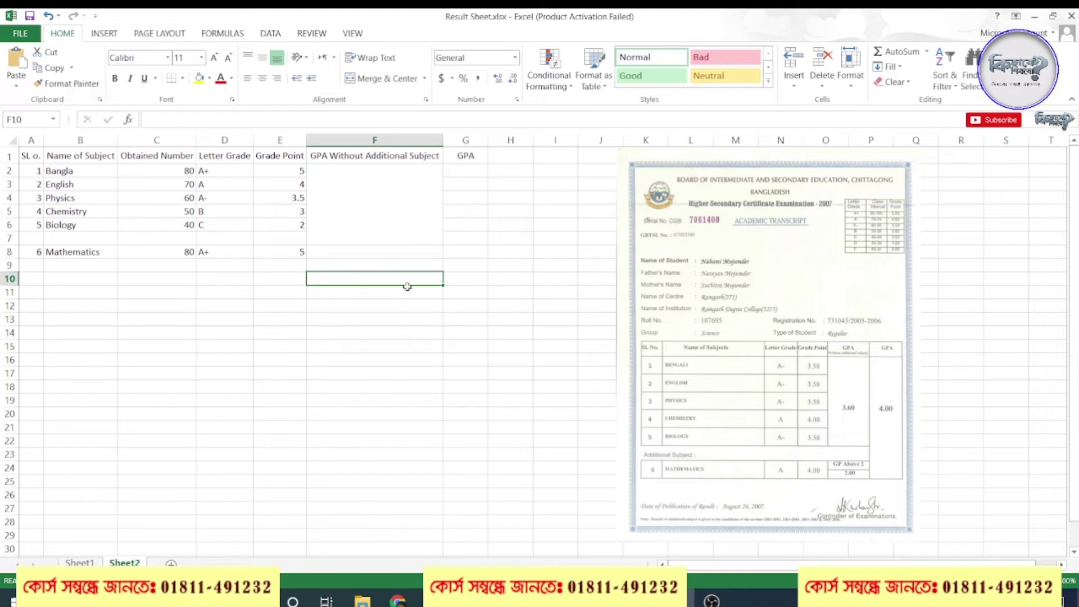
left_click(375, 237)
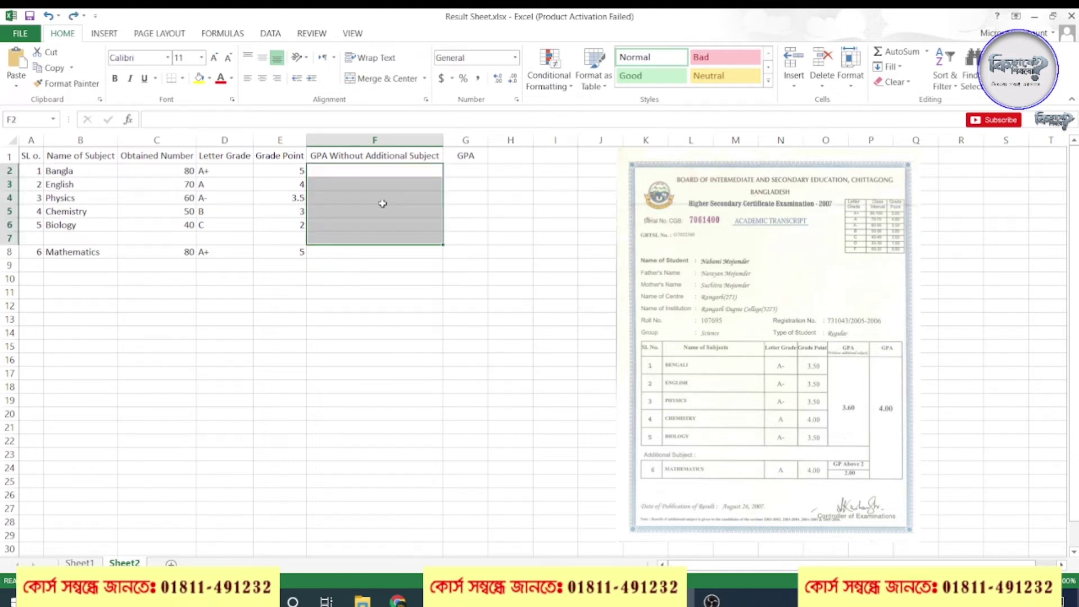
left_click_drag(381, 172, 393, 225)
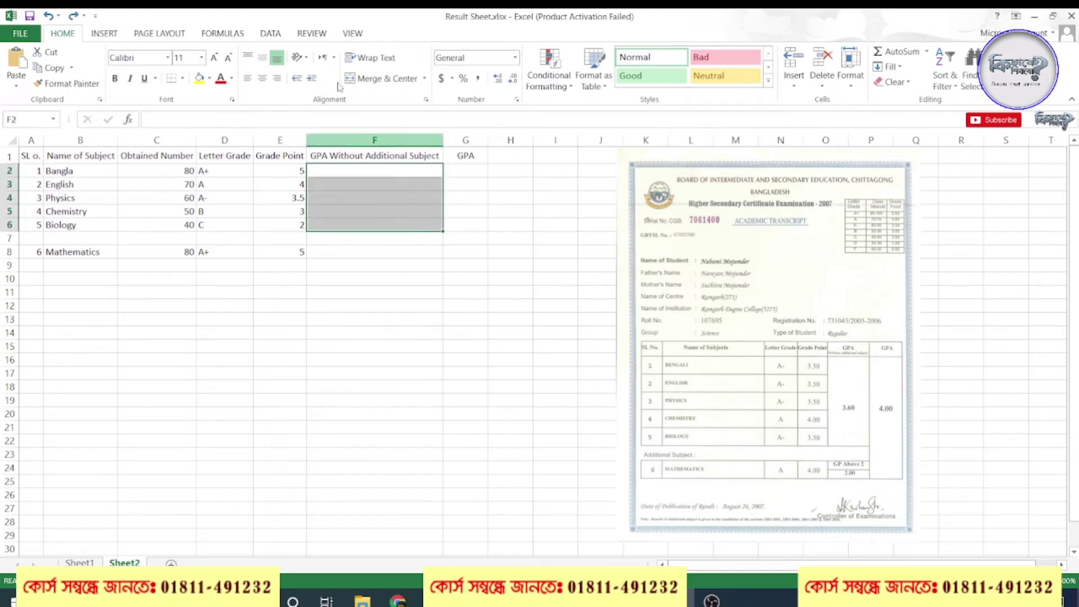
left_click(382, 79)
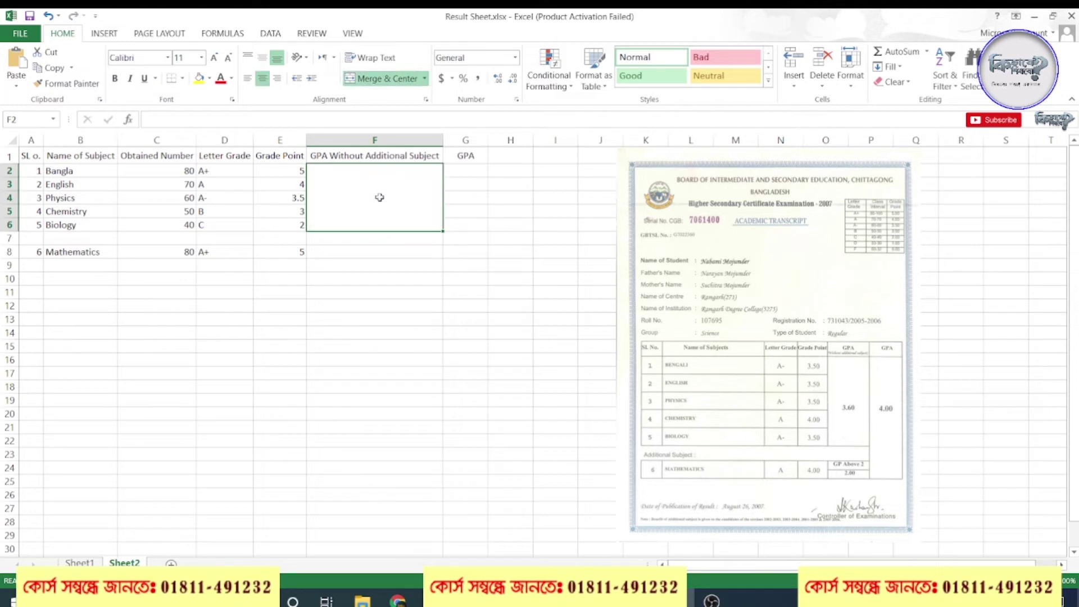
- Widen column F and begin the formula =IF(MIN( in the merged cell
left_click(402, 277)
left_click(381, 200)
left_click_drag(444, 139, 477, 140)
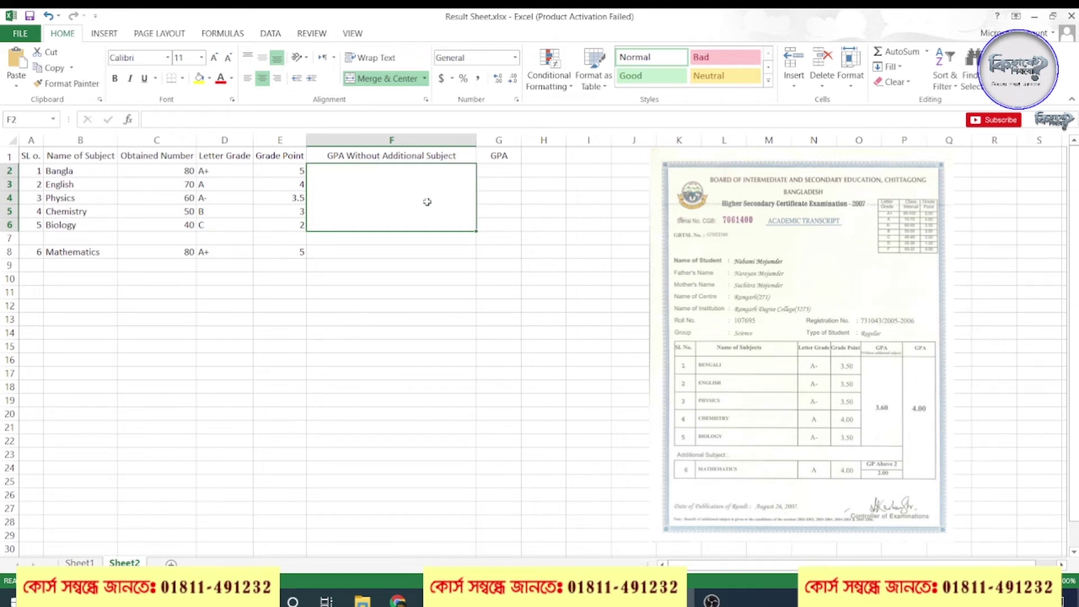
type("=")
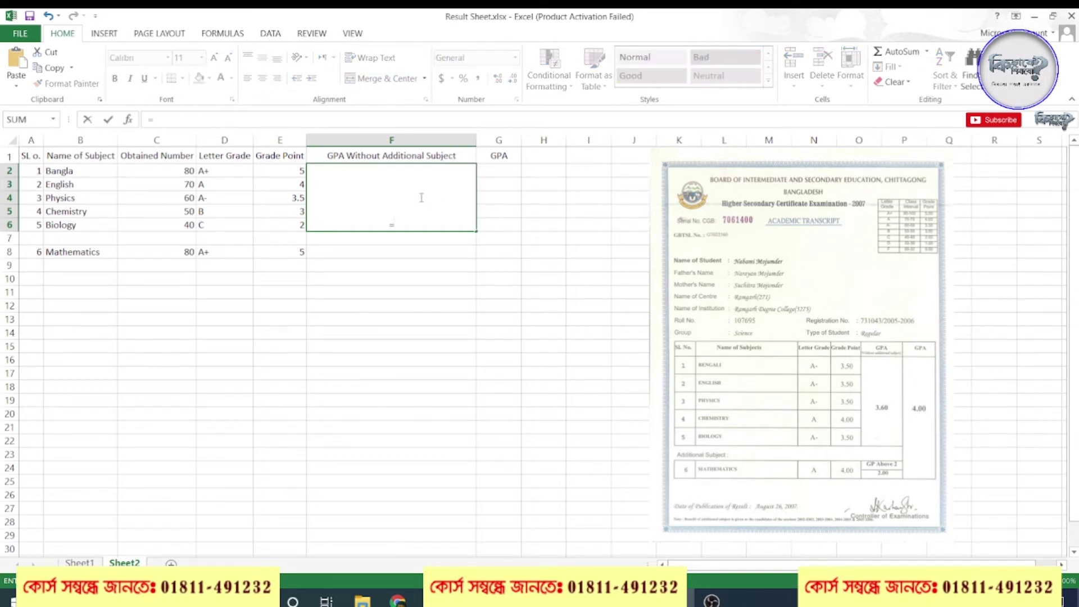
type("I")
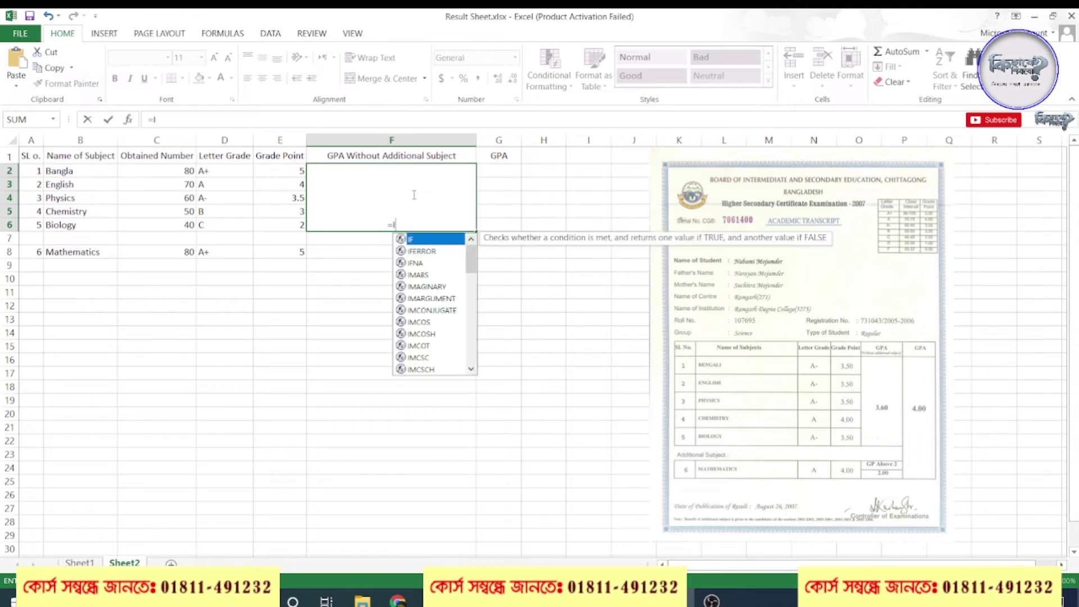
type("F(")
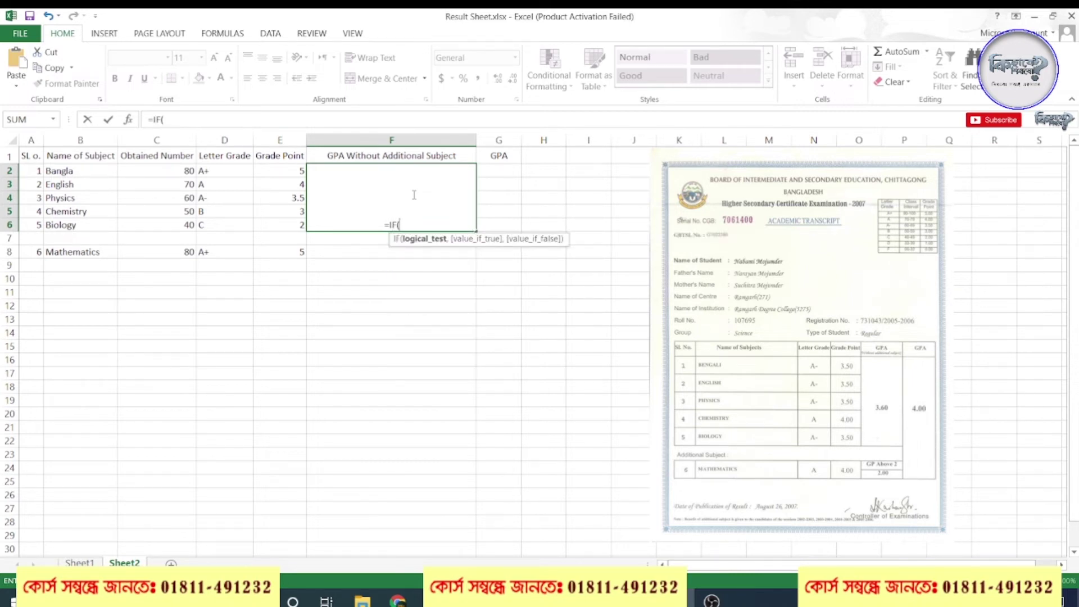
type("M")
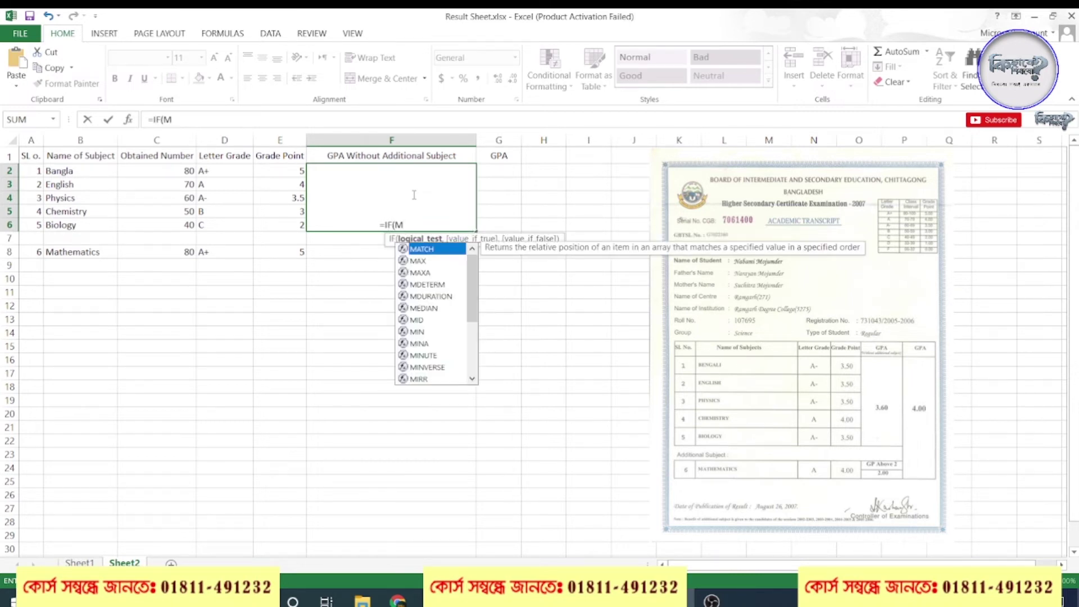
type("IN(")
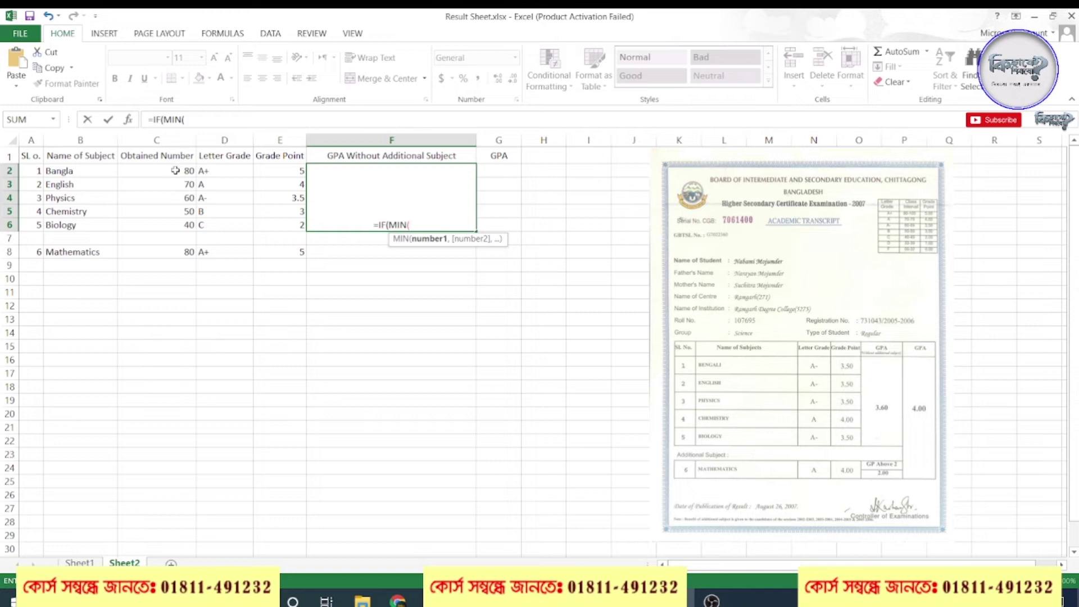
- Use the marks C2:C8 as the MIN range, giving =IF(MIN(C2:C8)
left_click_drag(177, 170, 179, 252)
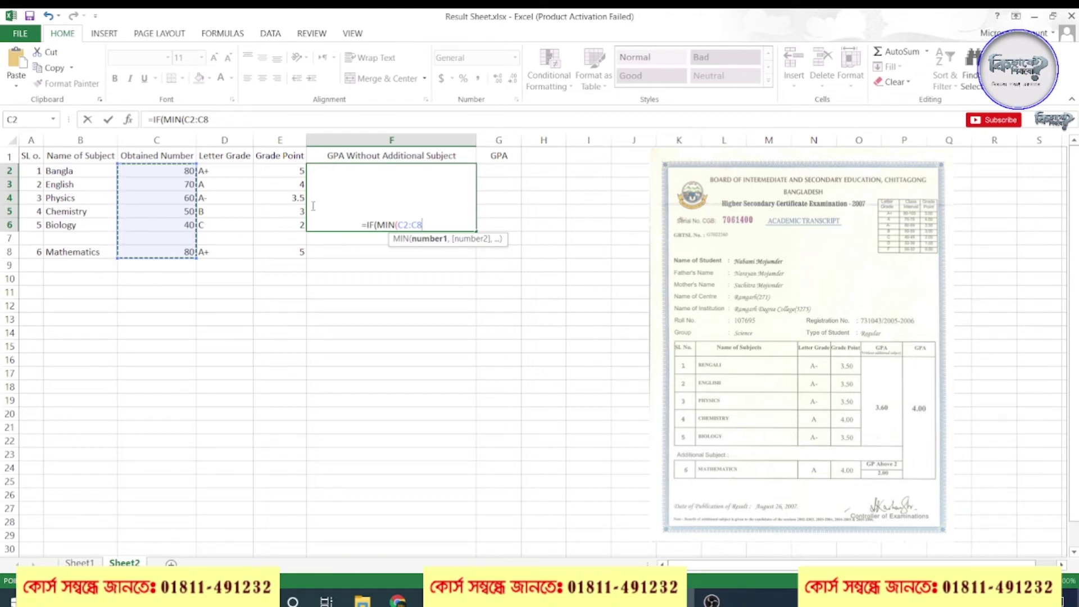
type(")")
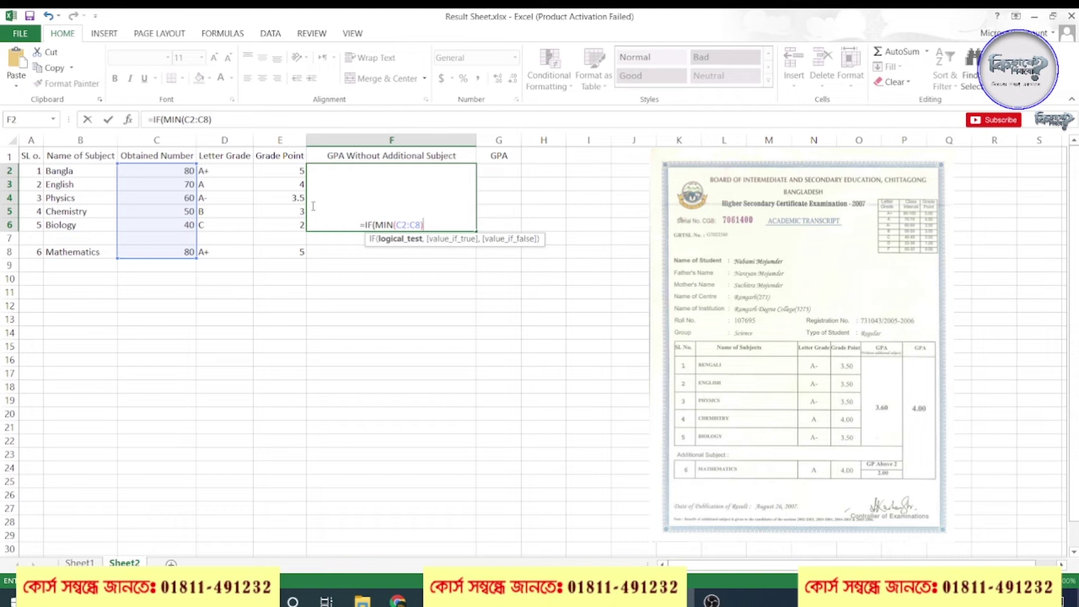
- Complete the formula as =IF(MIN(C2:C8)<=32,"F",AVERAGE(E2:E6)), which shows 3.5
type("<=")
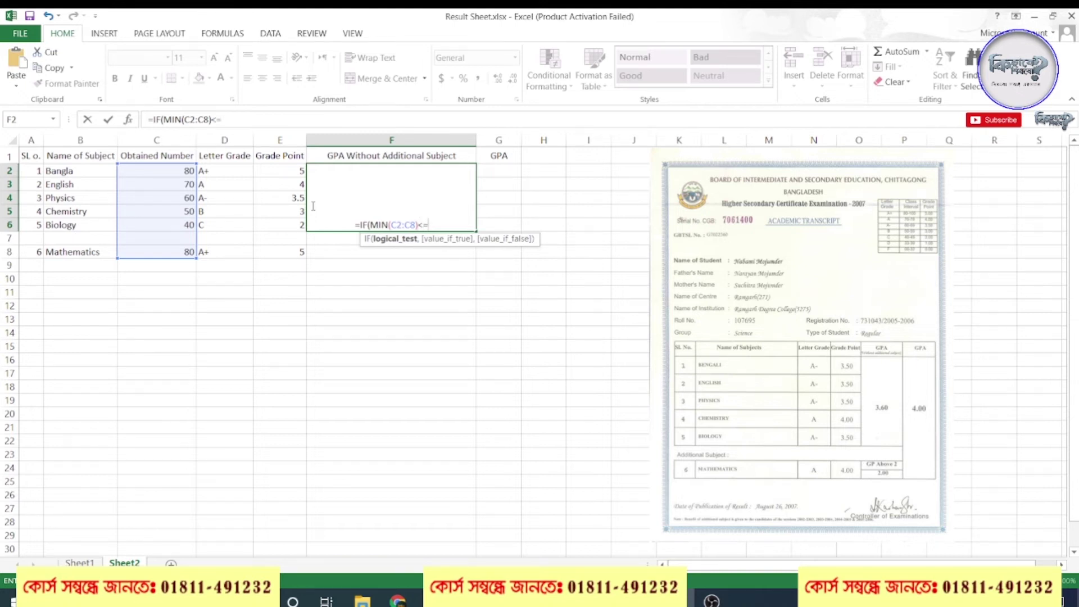
type("32")
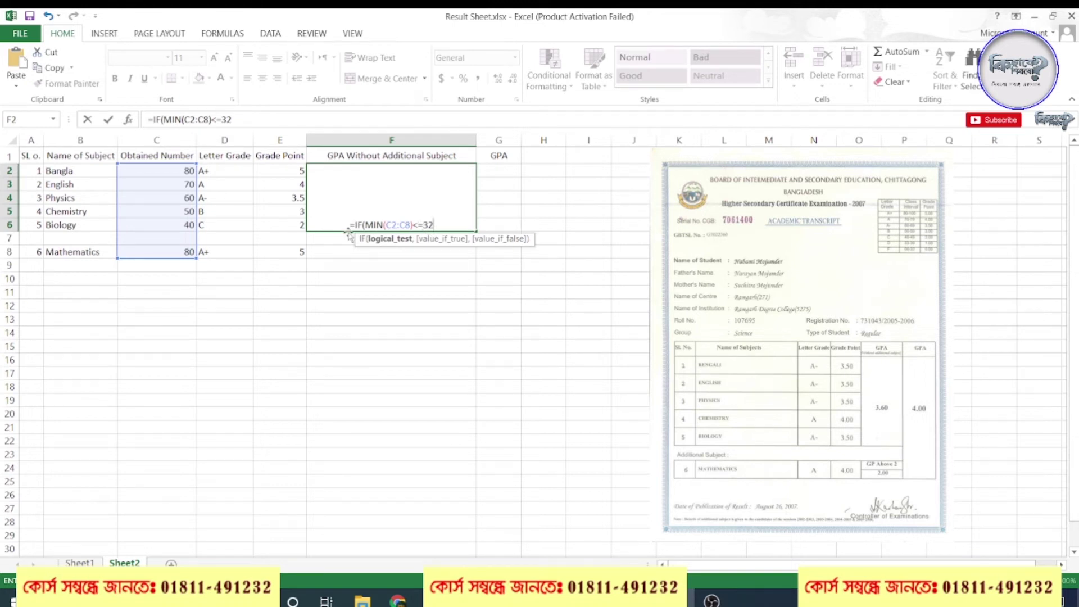
type(",")
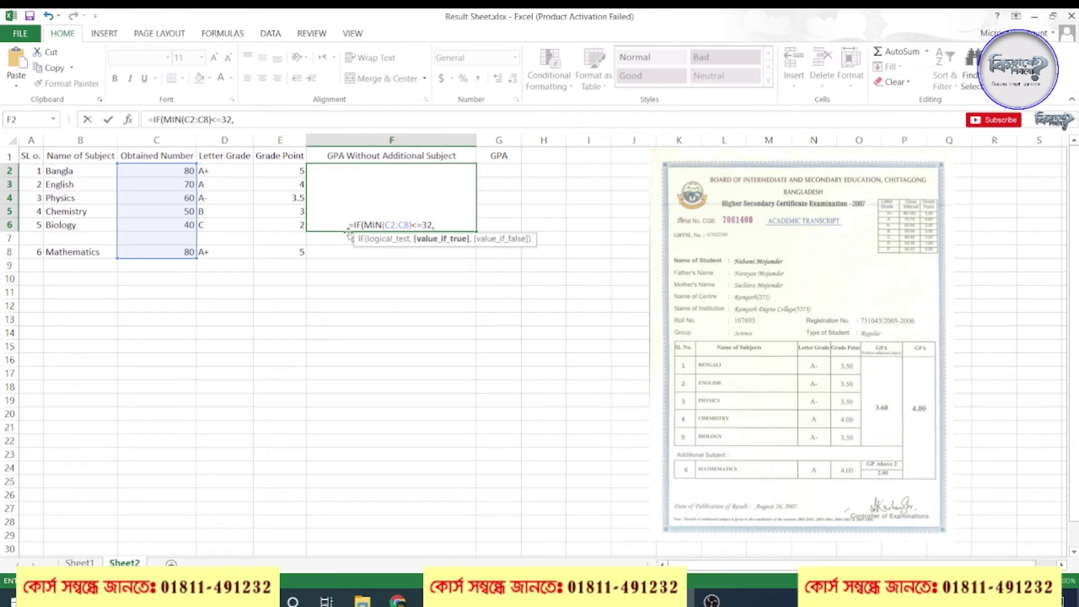
type("\"F\"")
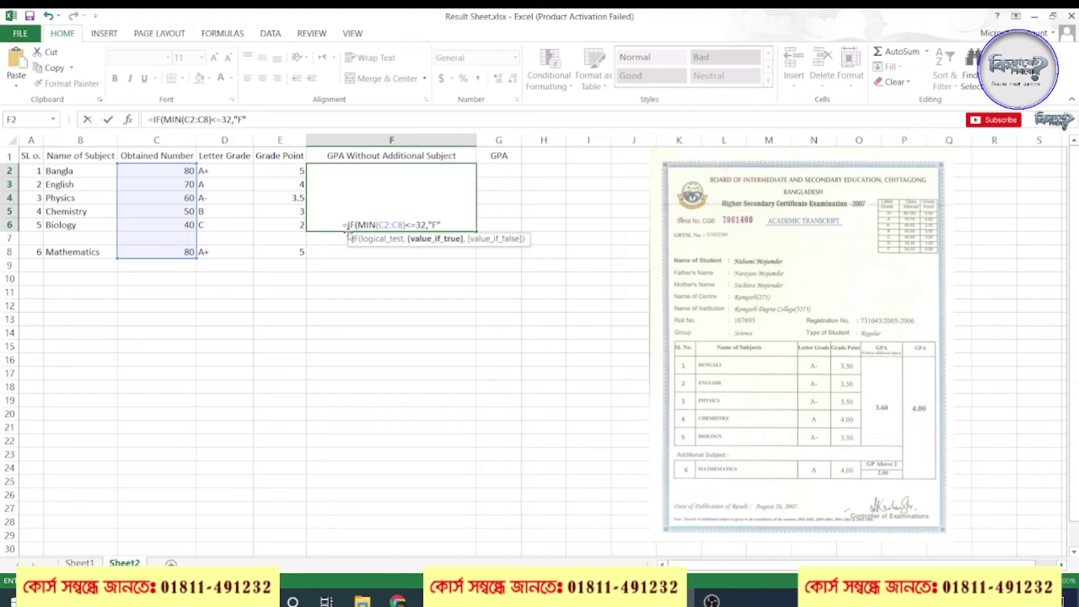
type(",")
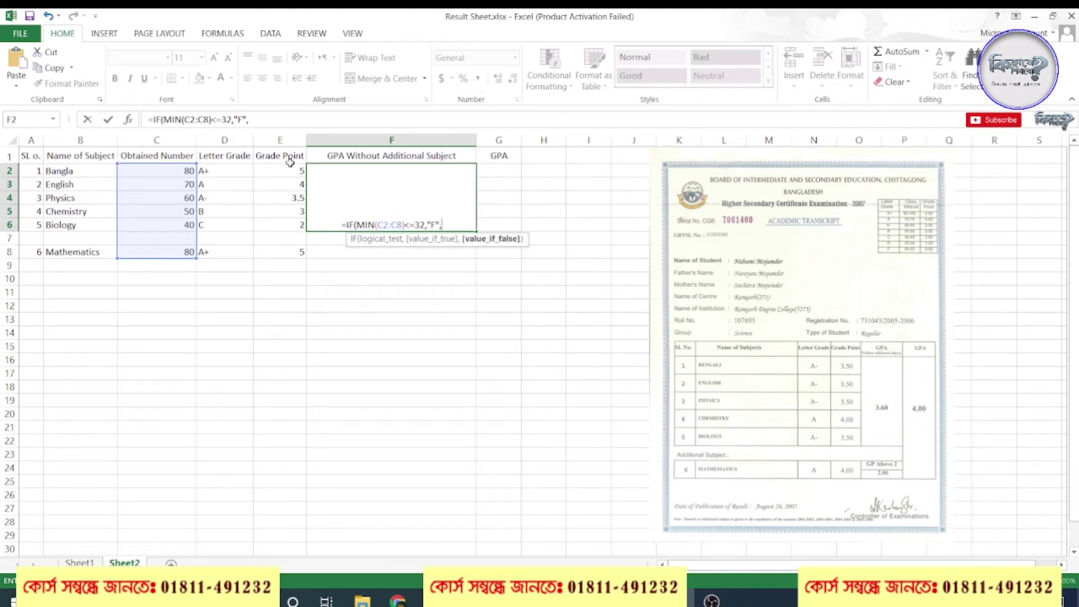
left_click_drag(290, 170, 300, 223)
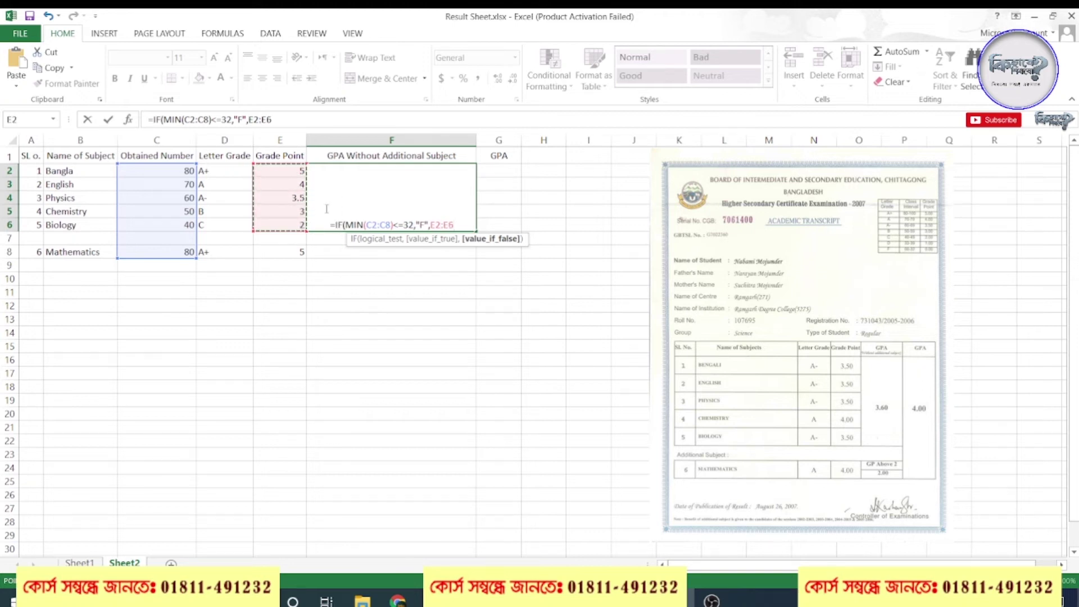
key("BackSpace")
key("BackSpace")
key("BackSpace")
key("BackSpace")
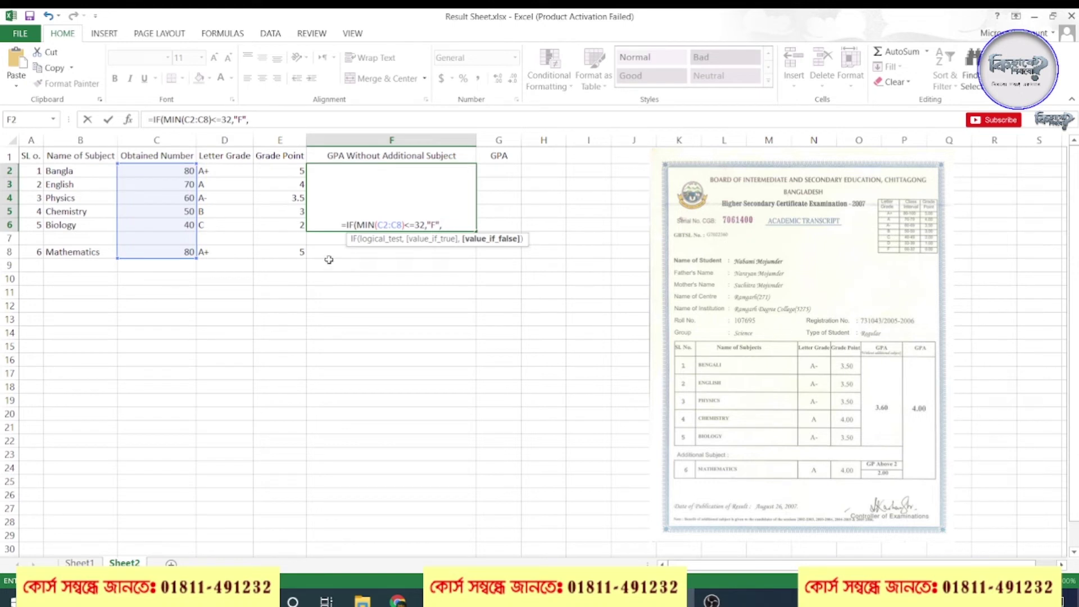
type("Av")
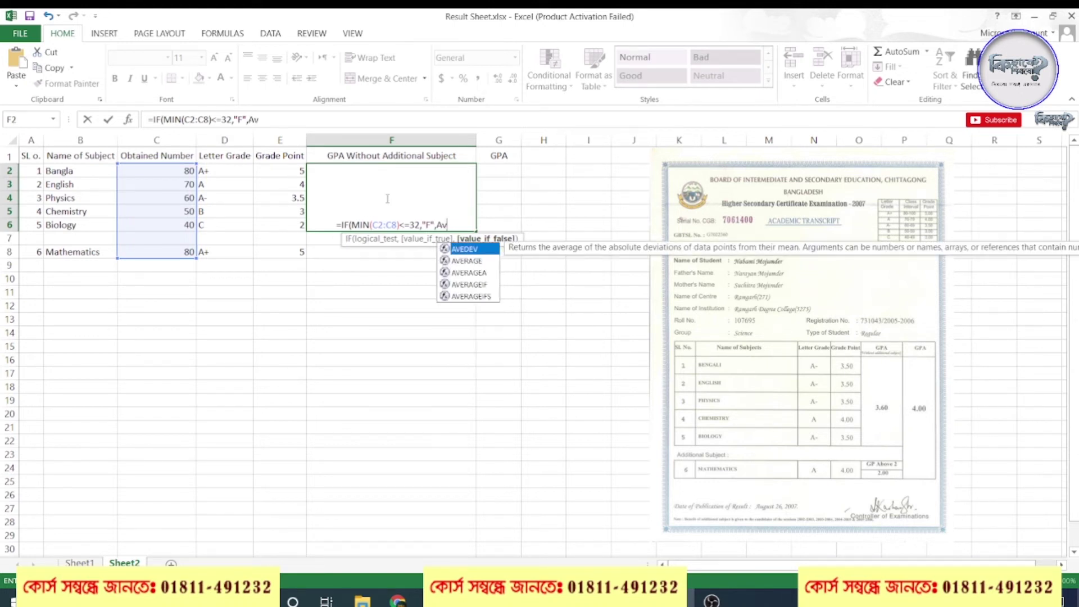
type("er")
key("Tab")
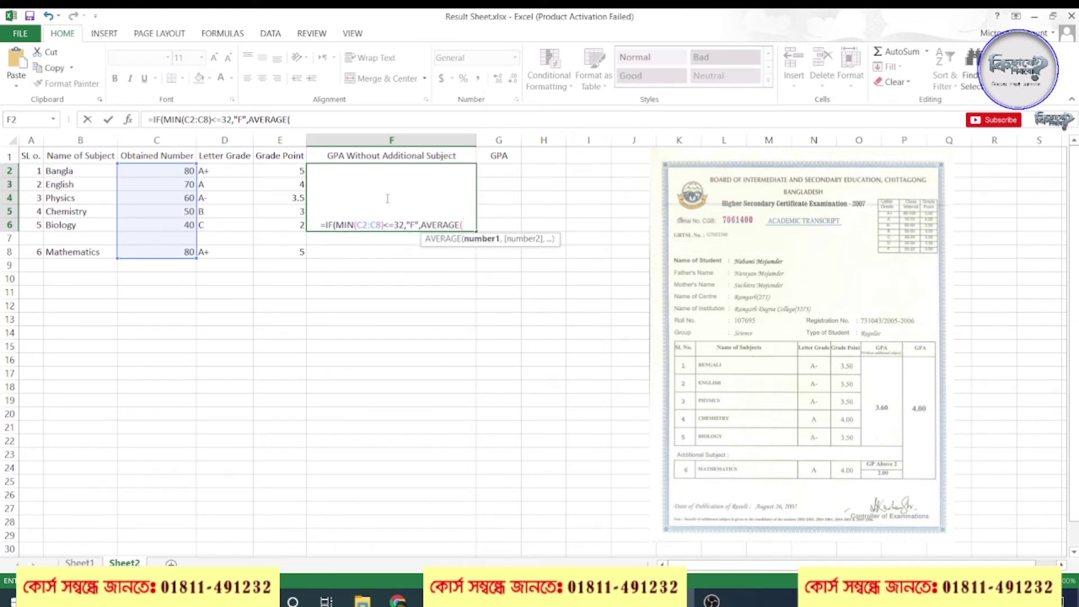
left_click_drag(291, 170, 294, 222)
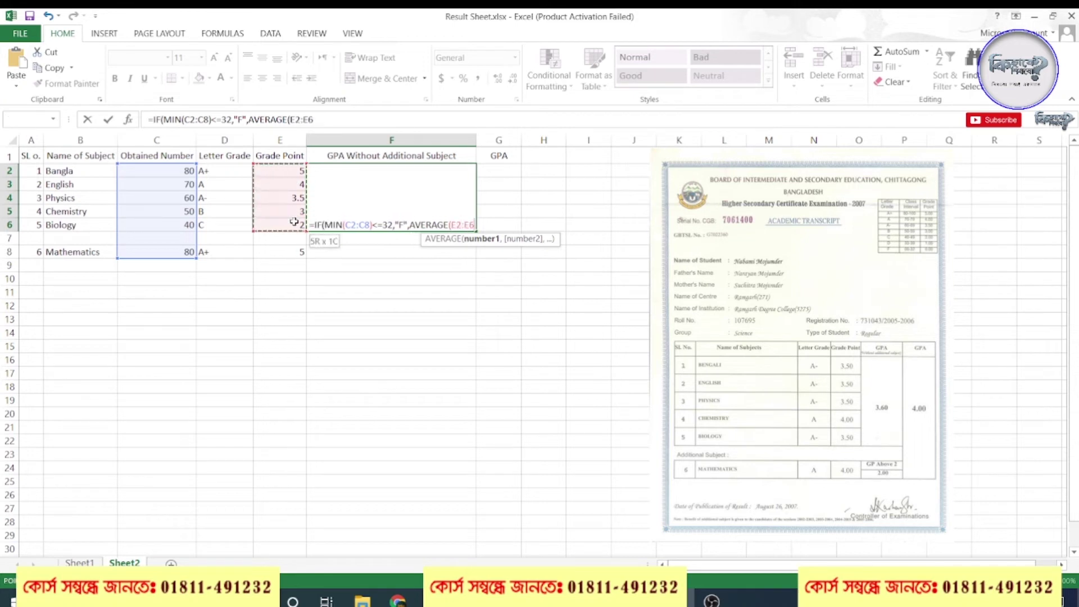
type(")")
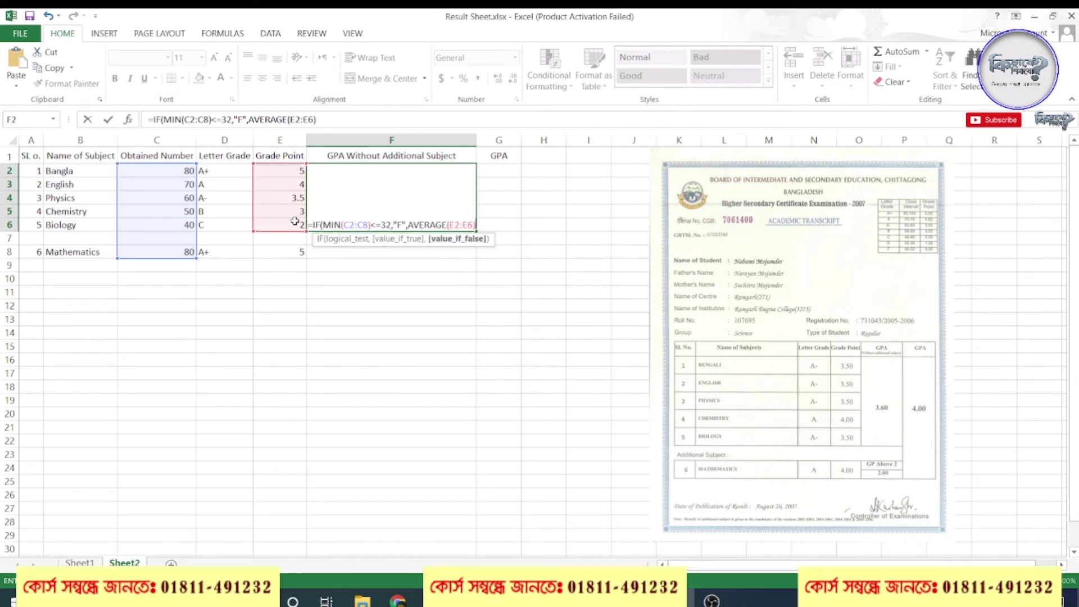
key("Return")
key("Return")
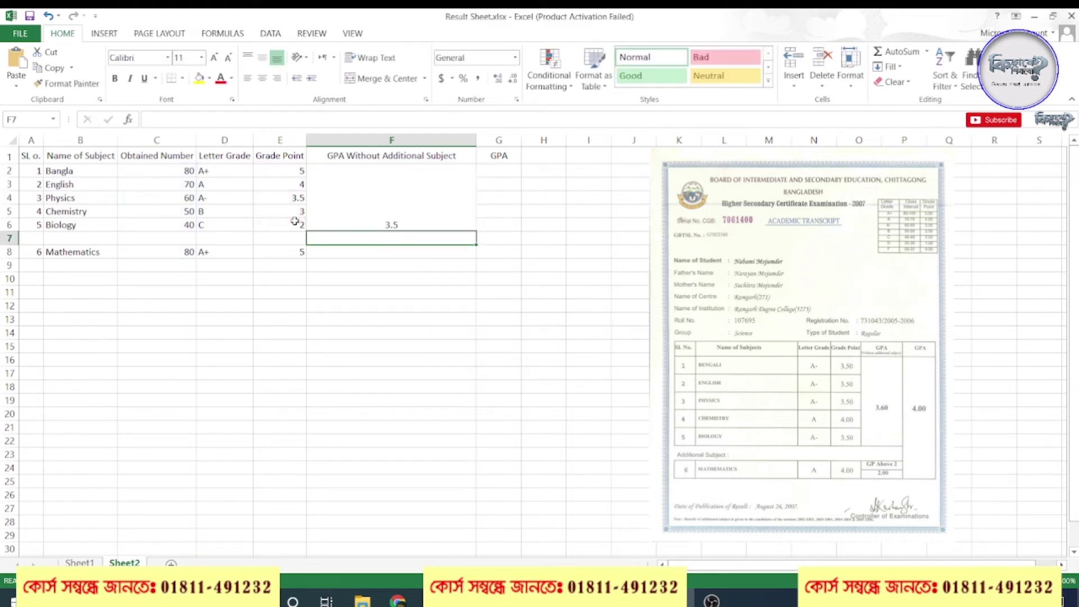
left_click(388, 200)
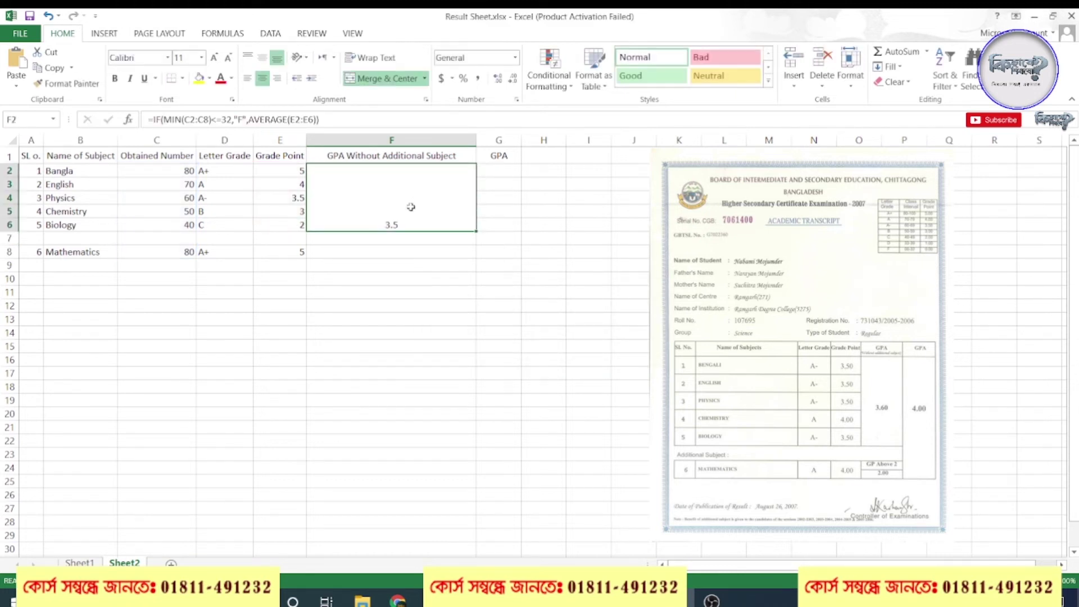
left_click(294, 223)
left_click_drag(292, 157, 297, 214)
left_click(400, 209)
left_click_drag(286, 171, 286, 220)
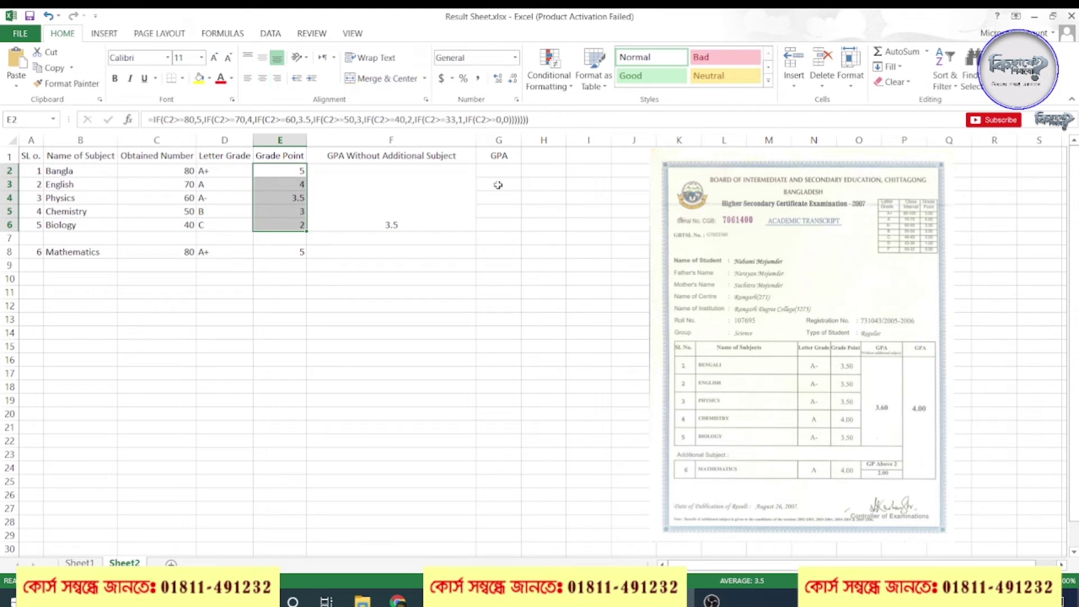
left_click_drag(490, 170, 499, 225)
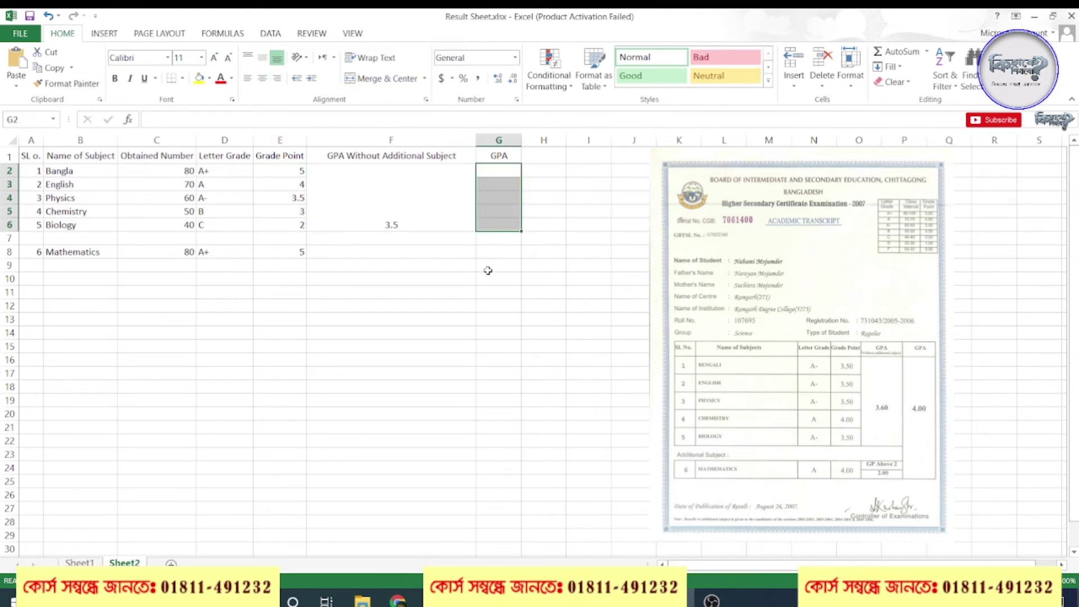
left_click(503, 305)
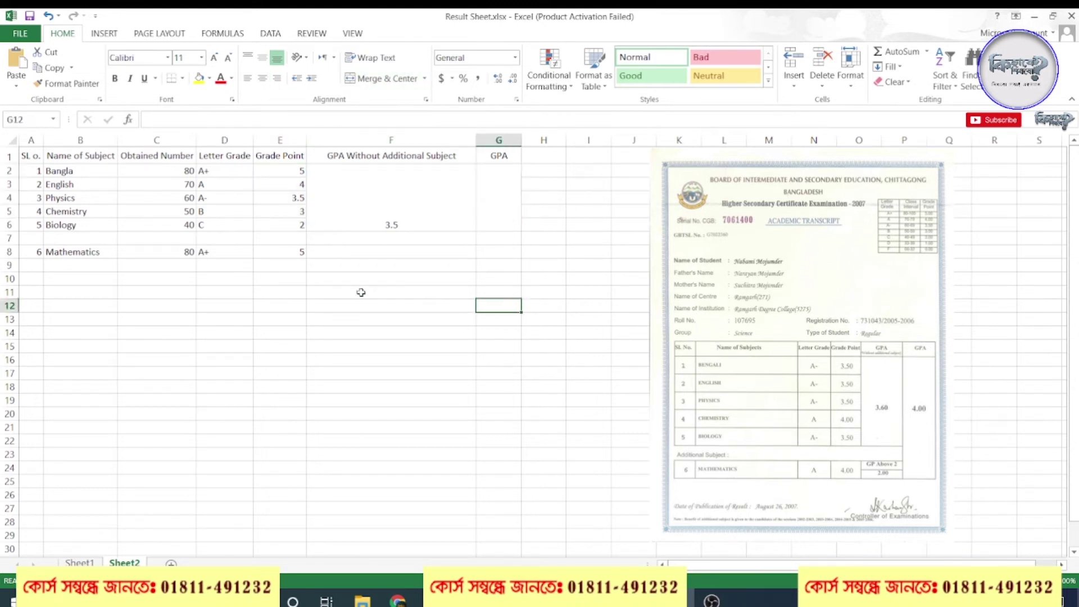
left_click(343, 254)
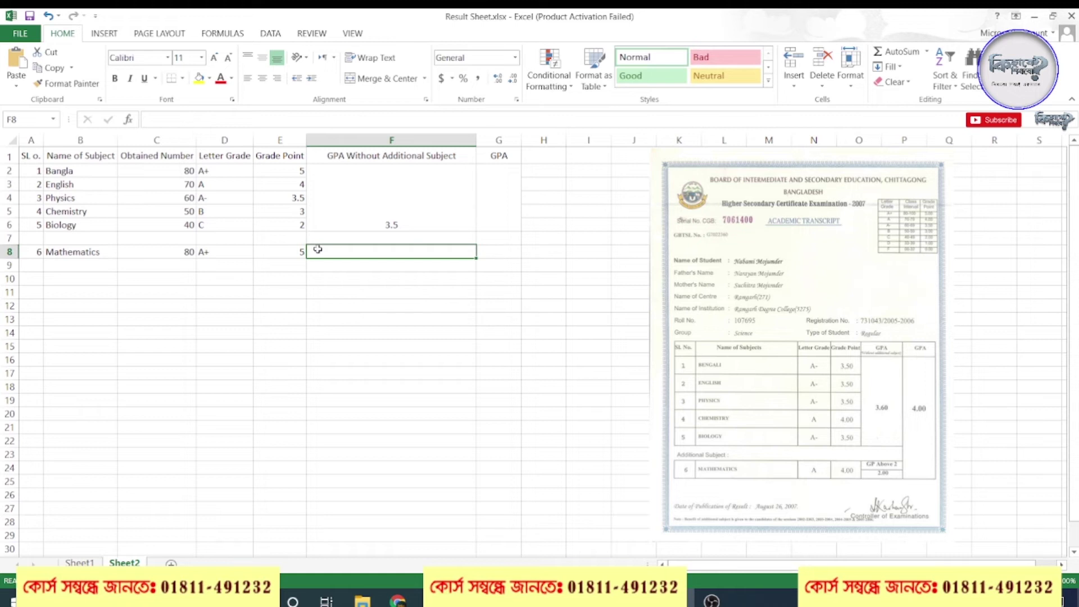
- Enter =IF(E8>=2,E8-2) in F8, giving Mathematics 3 bonus points
type("=")
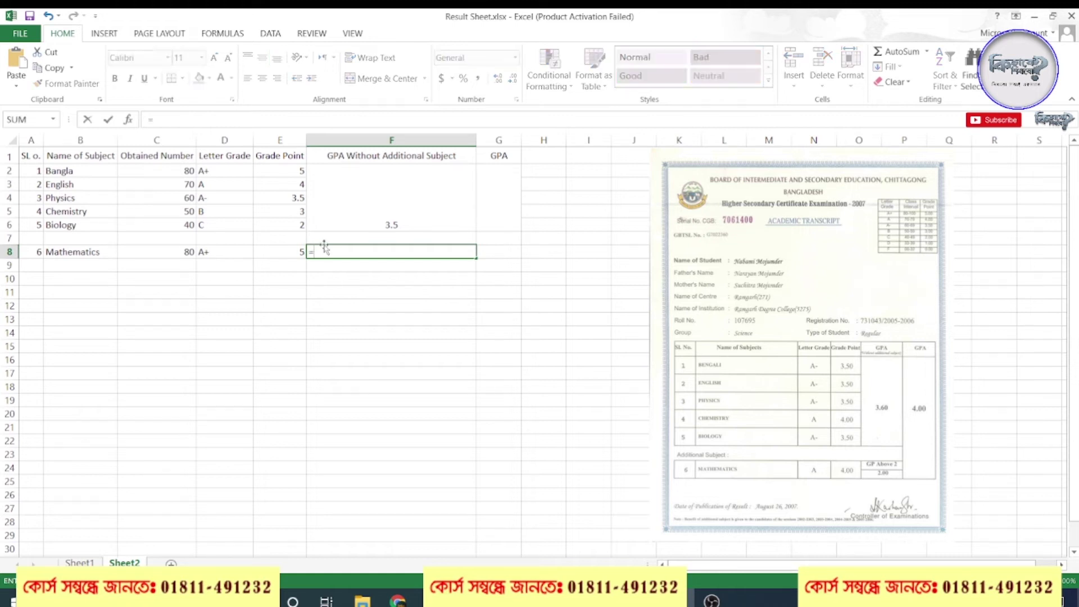
type("IF(")
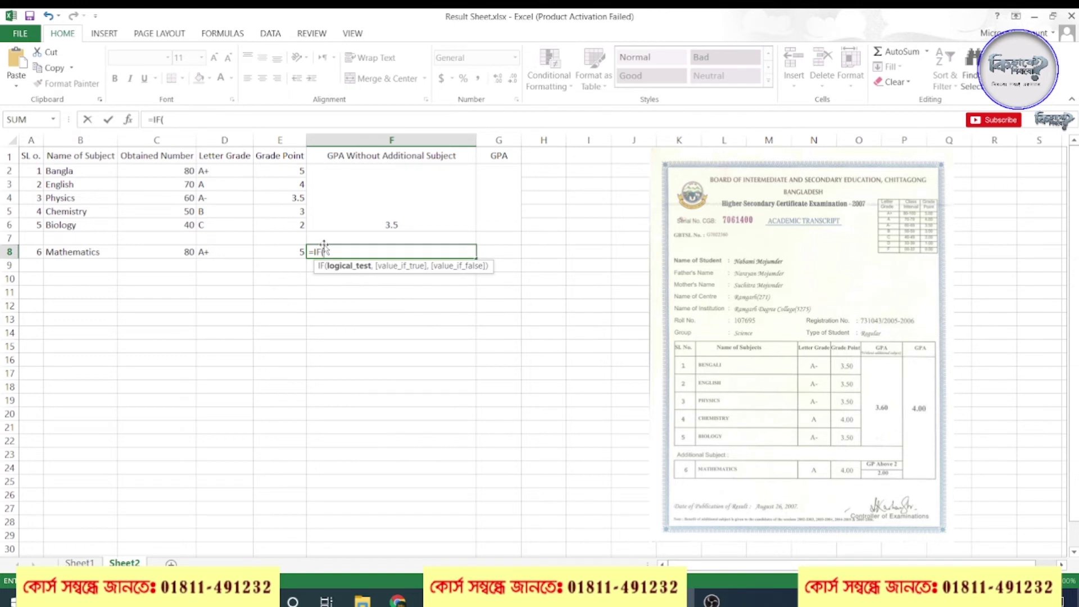
left_click(289, 251)
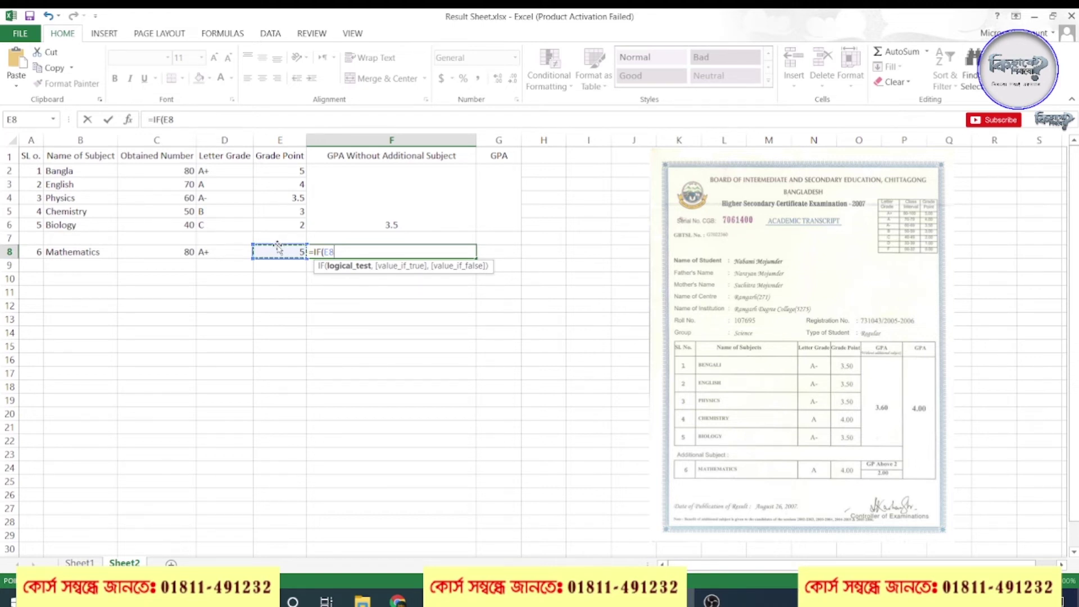
type(">")
type("=2")
type(",")
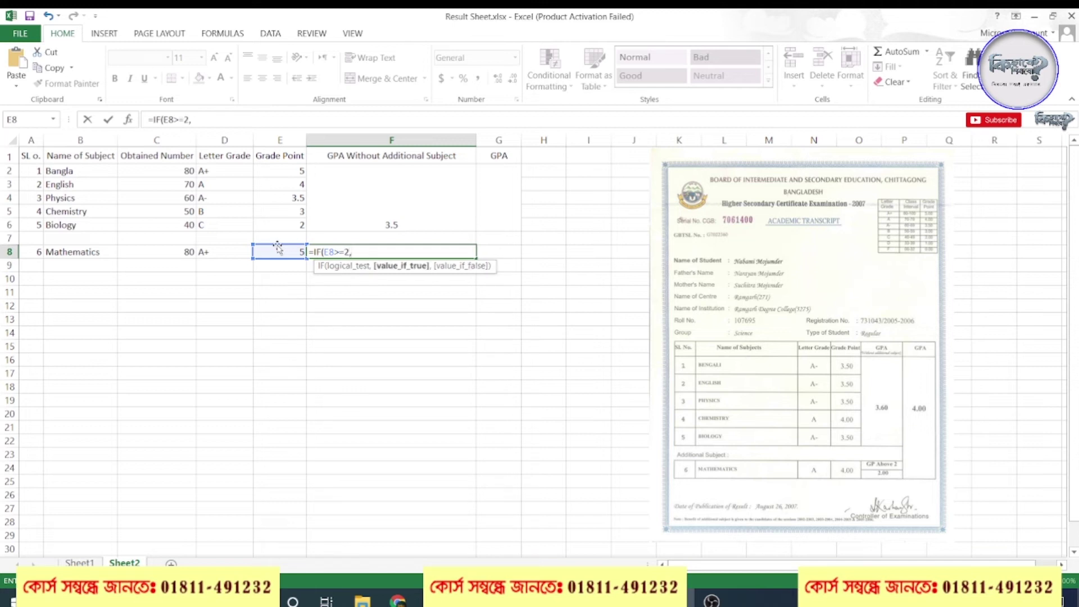
left_click(283, 250)
type("-")
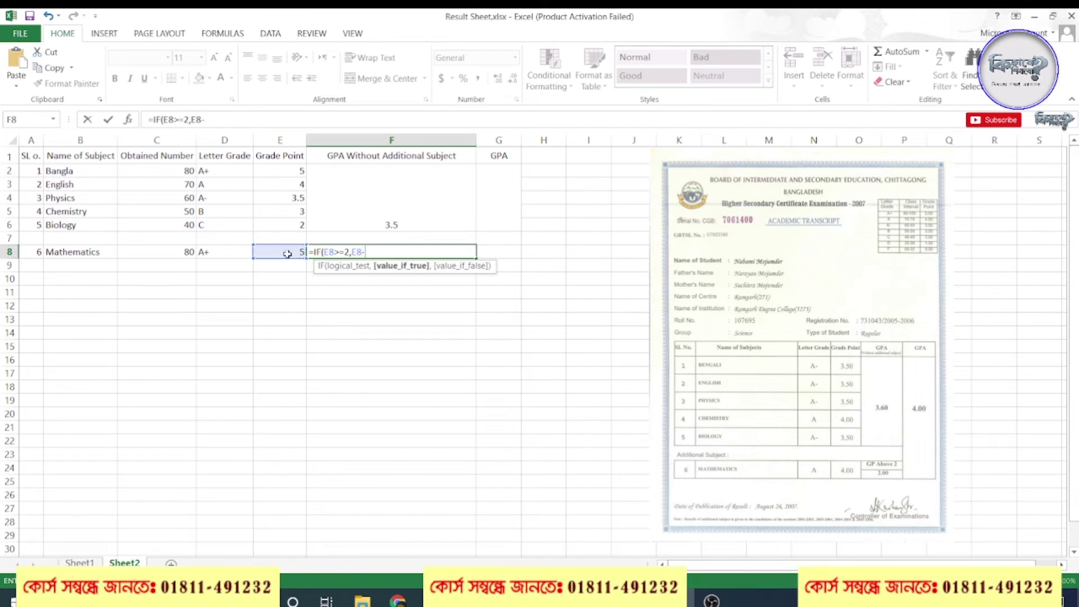
type("2")
type(")")
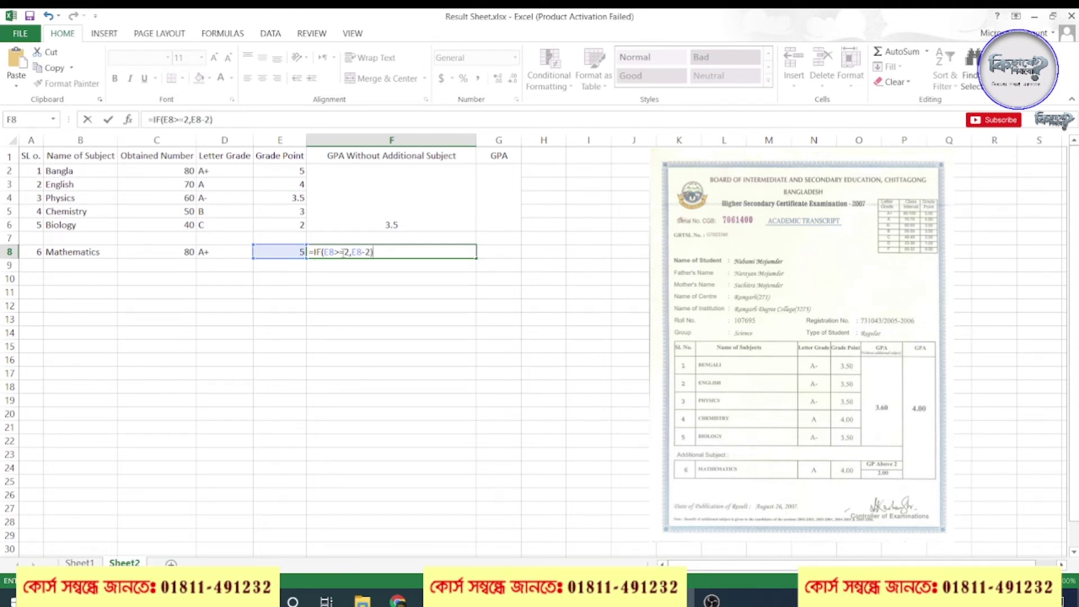
left_click_drag(353, 253, 323, 252)
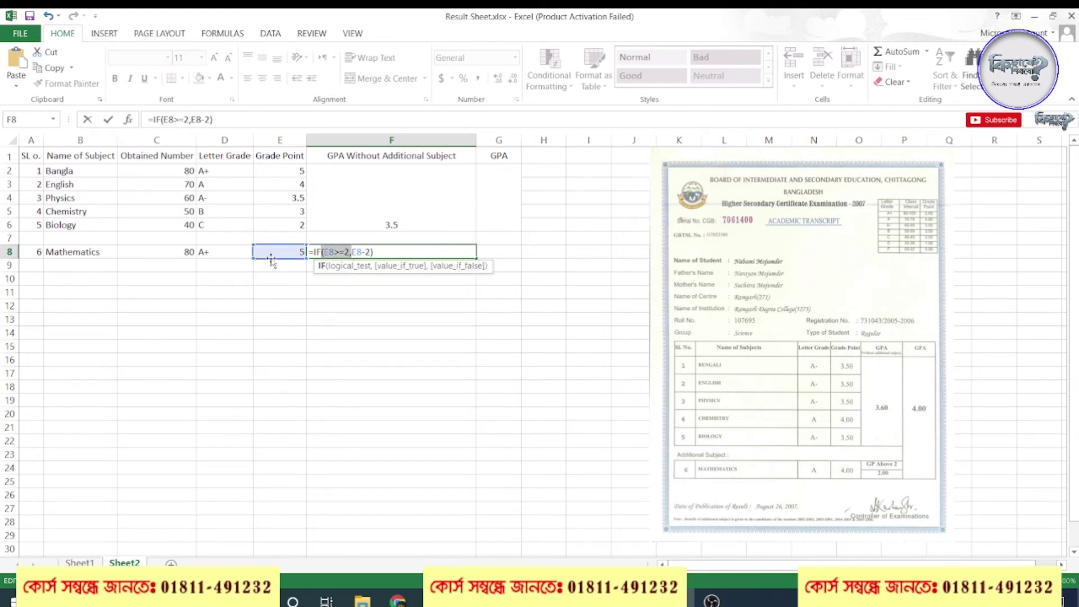
left_click(383, 252)
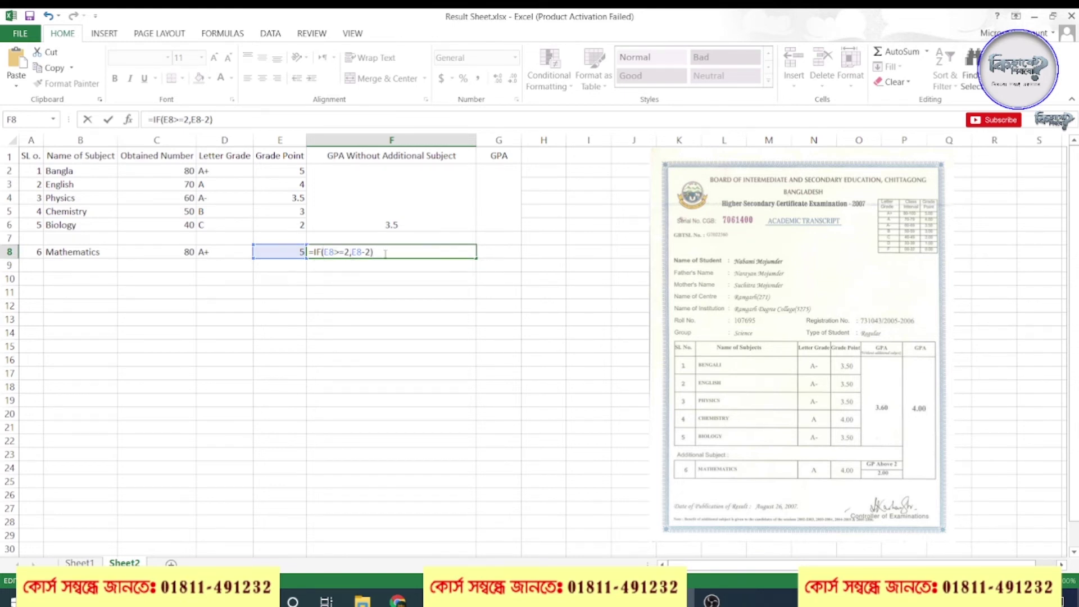
key("ctrl+Return")
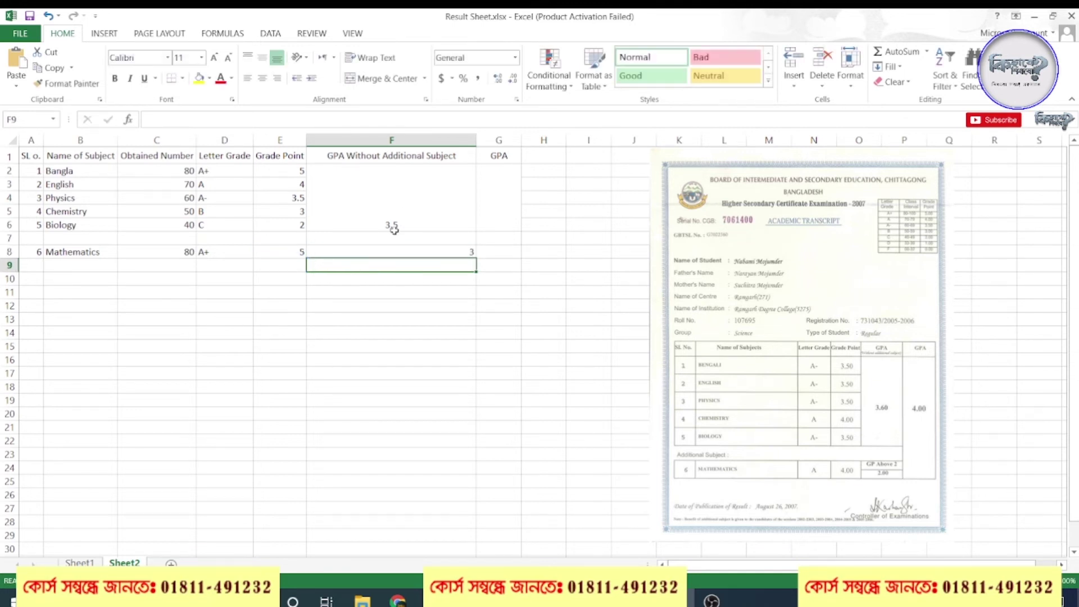
- Put the label 'GP Avobe 2' in F7 above the Mathematics bonus value
left_click(392, 240)
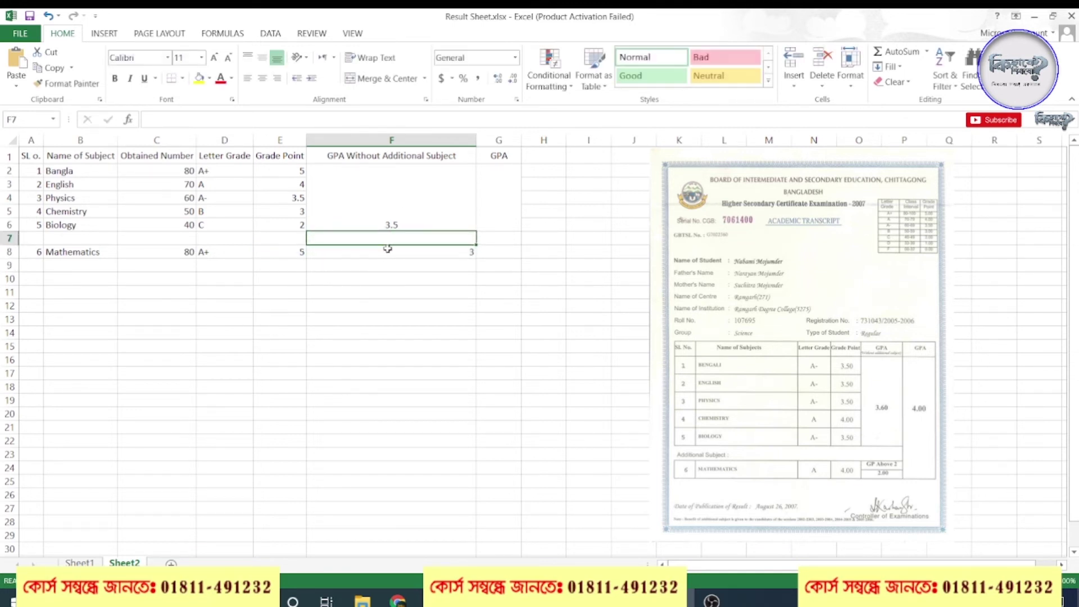
type("Avo")
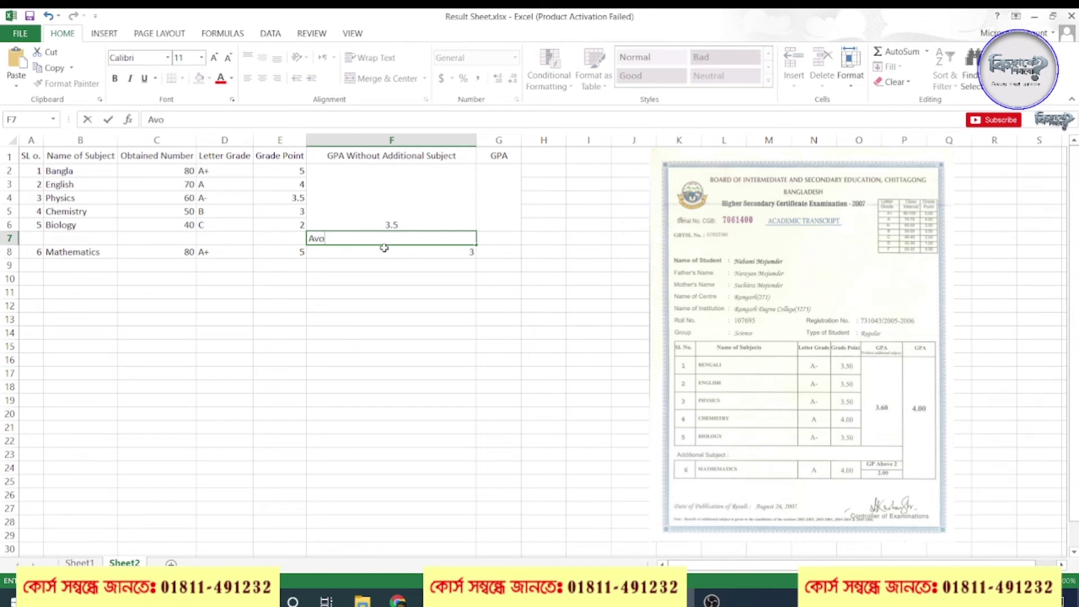
type("be ")
type("-")
type("2")
left_click(309, 238)
type("GP")
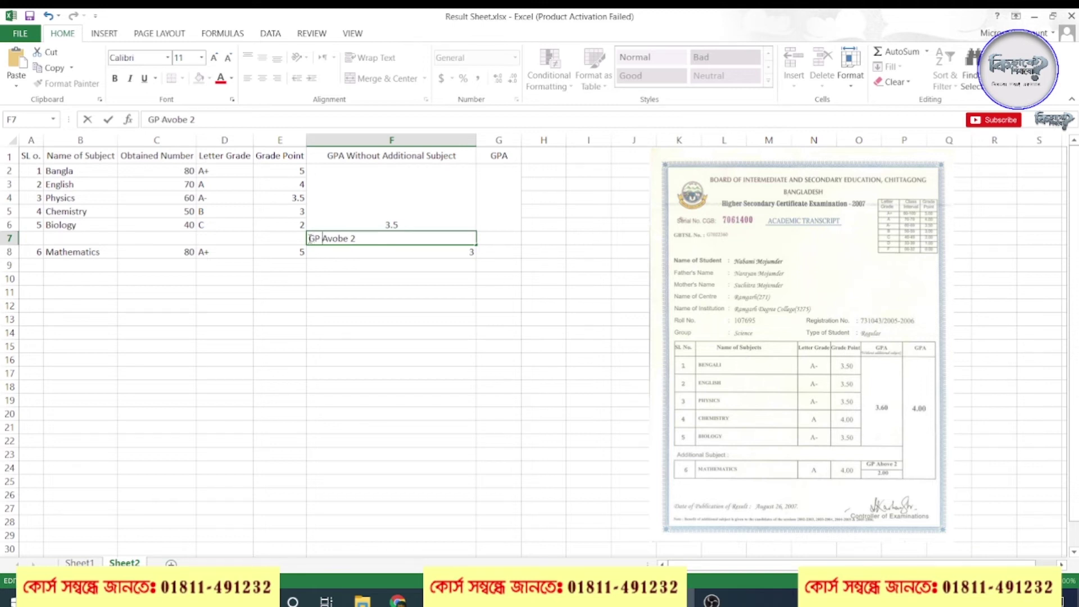
left_click(396, 288)
left_click(283, 251)
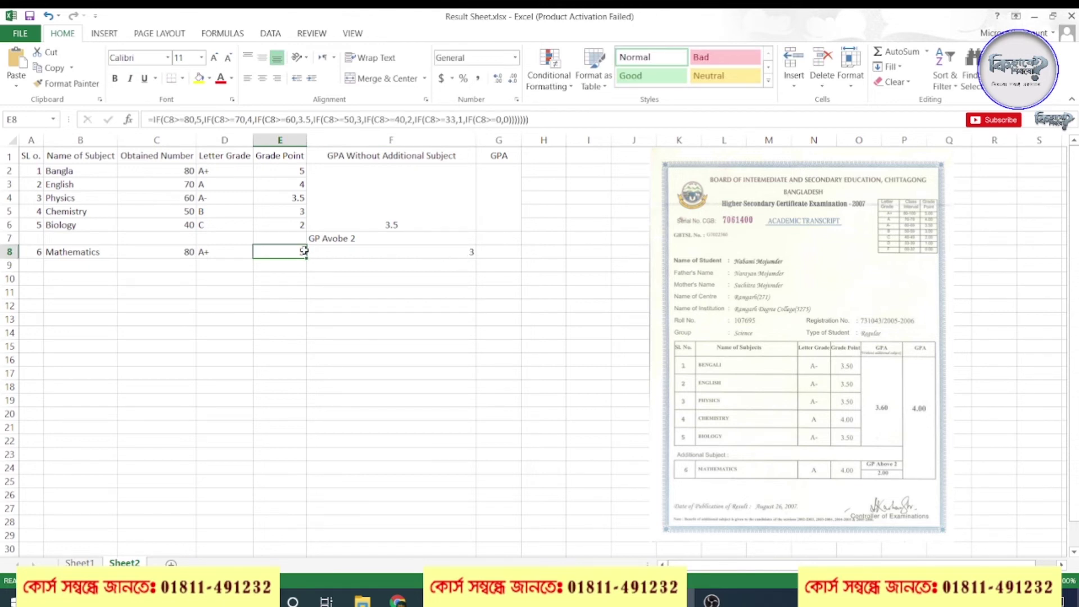
- Select the GPA cells in column G beside the subjects, then cancel a started formula
left_click(458, 254)
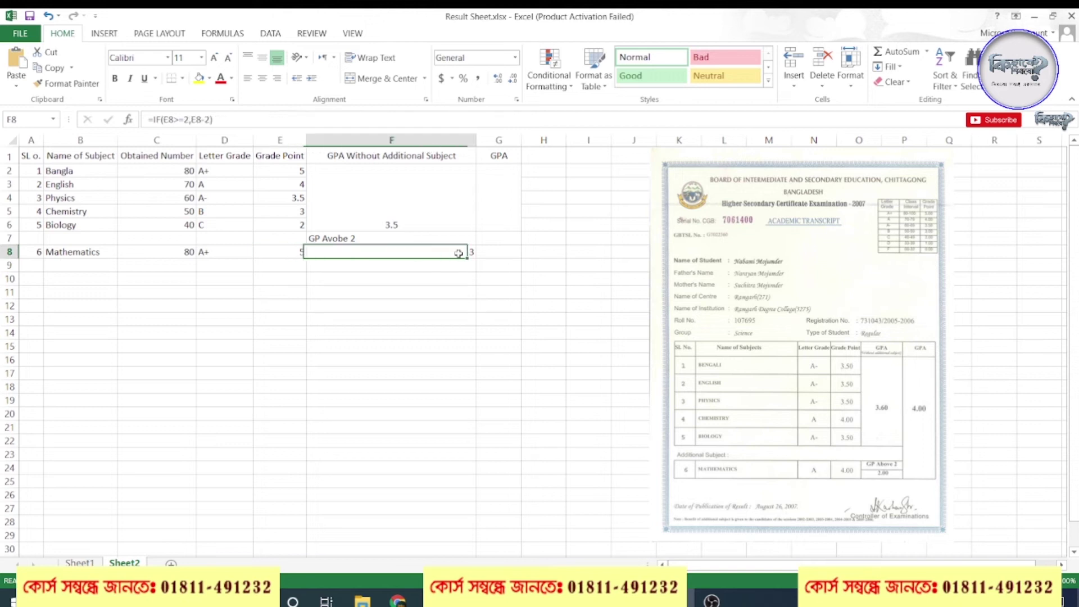
left_click_drag(499, 170, 498, 224)
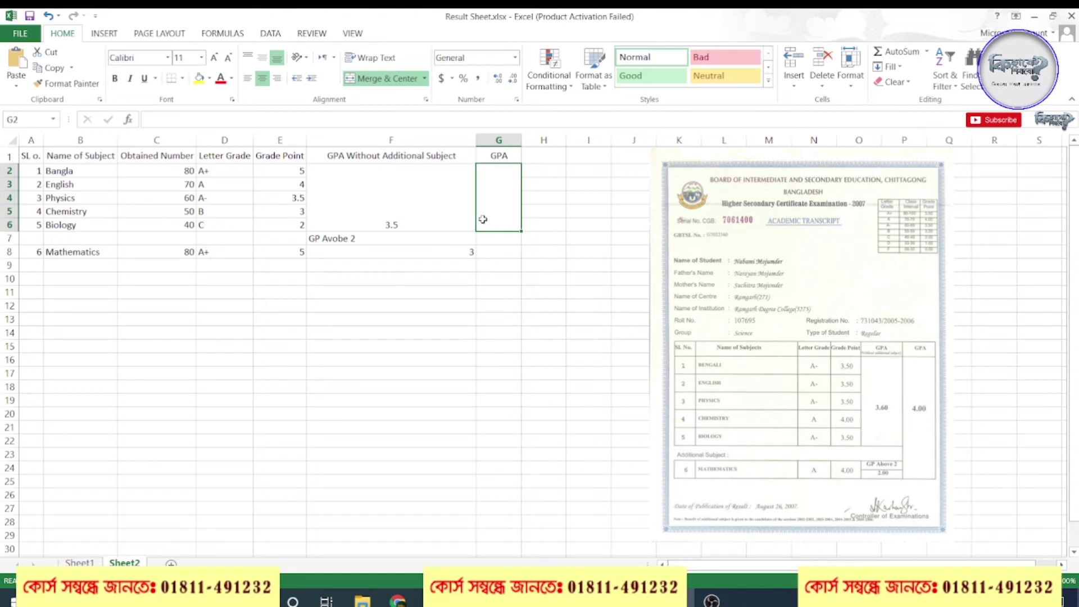
mouse_move(486, 199)
left_mouse_down()
mouse_move(496, 251)
mouse_move(487, 212)
left_mouse_up()
type("=")
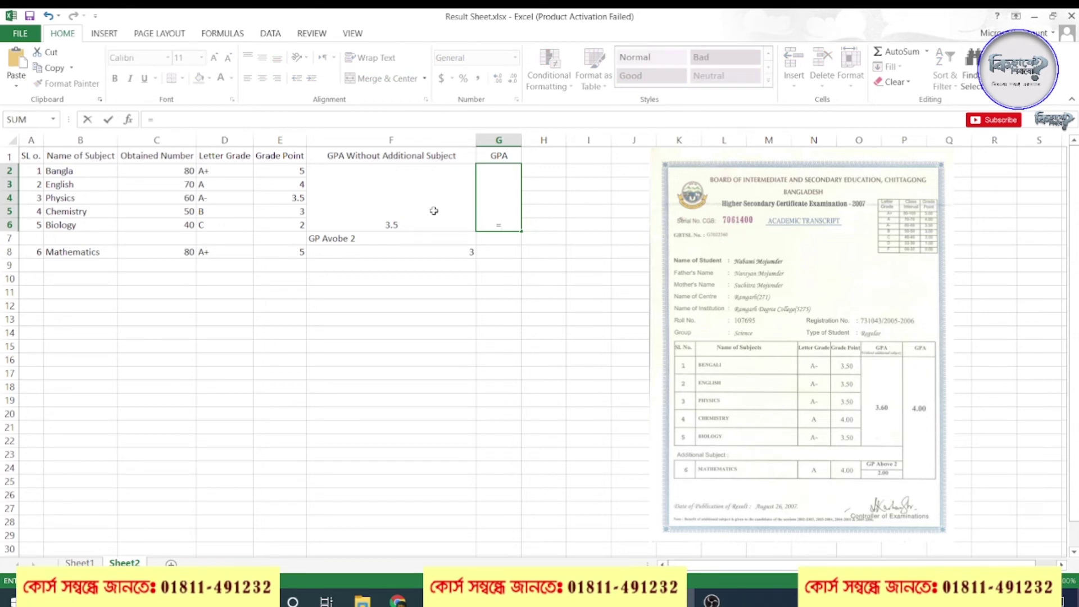
key("Escape")
- Copy the fail-check part of the F2 formula, try pasting it into G2, then widen column G
left_click(443, 213)
double_click(391, 225)
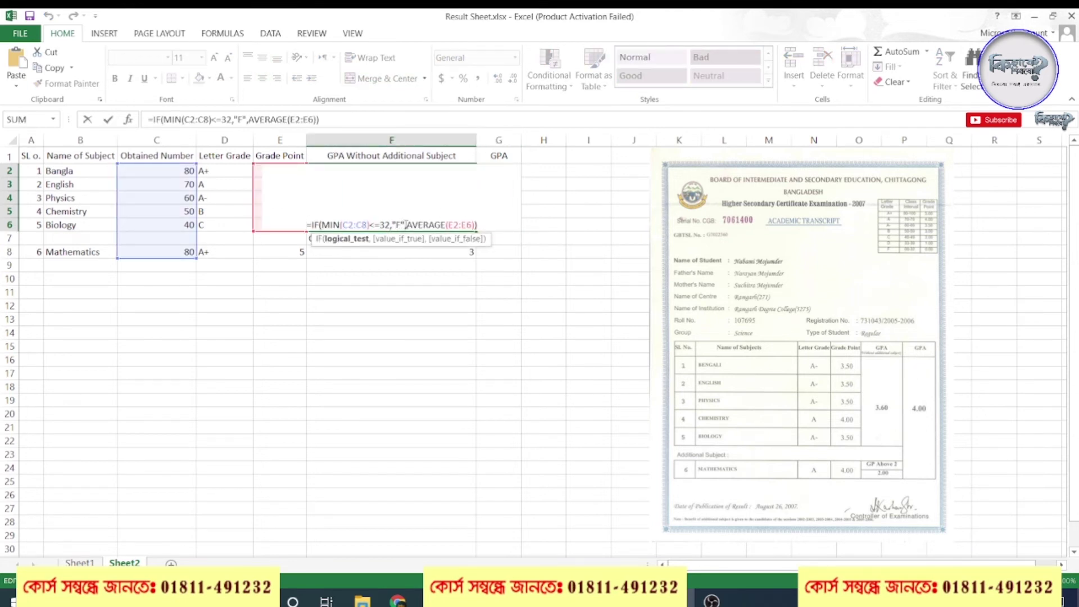
left_click_drag(403, 224, 300, 224)
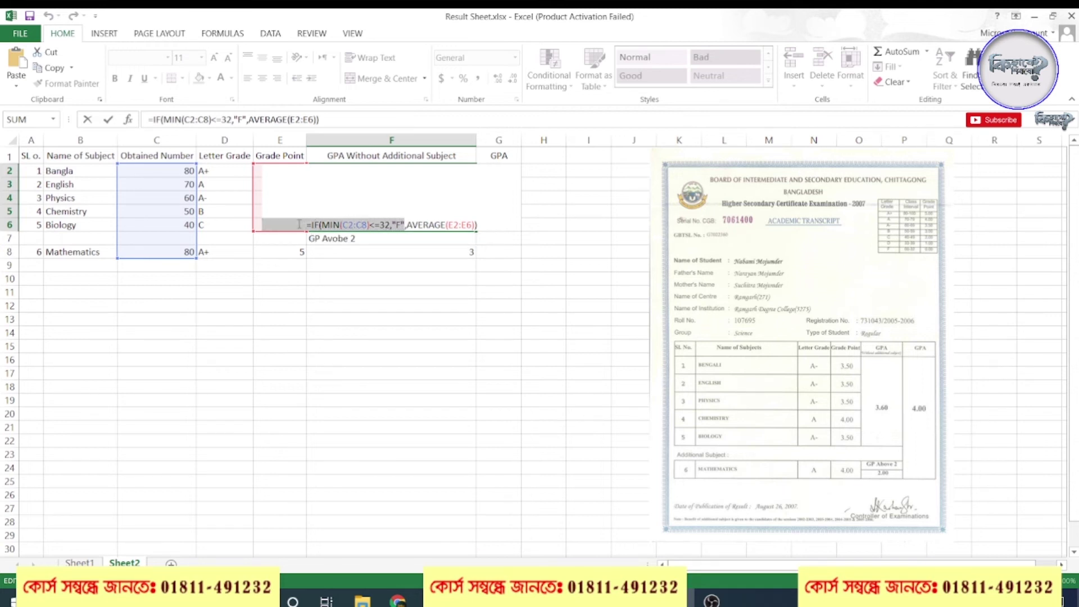
key("Escape")
left_click(511, 222)
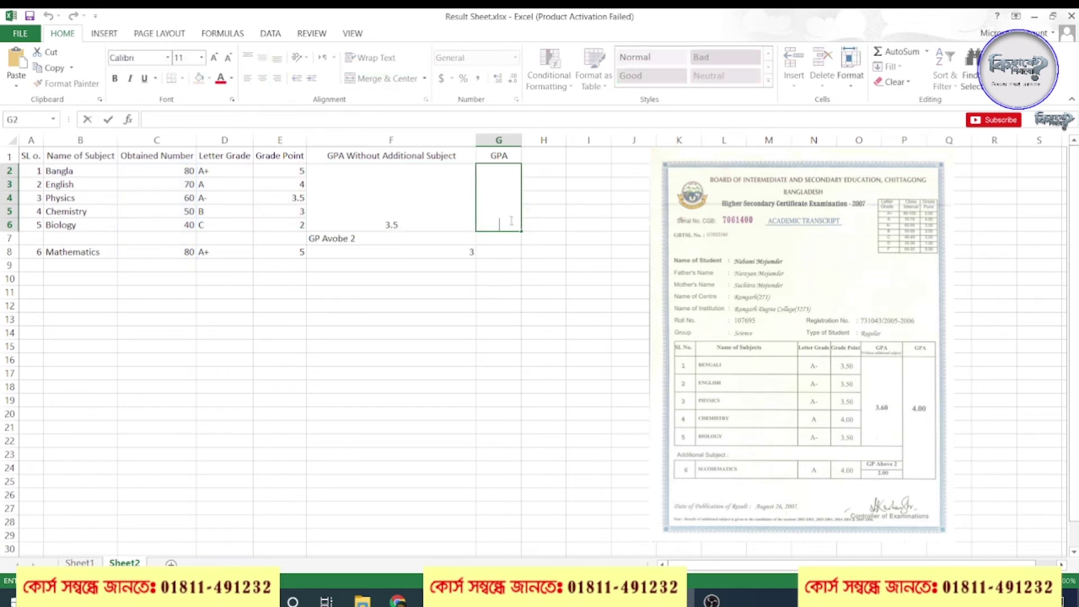
type("=IF(MIN(C2:C8)<=32,\"F\"")
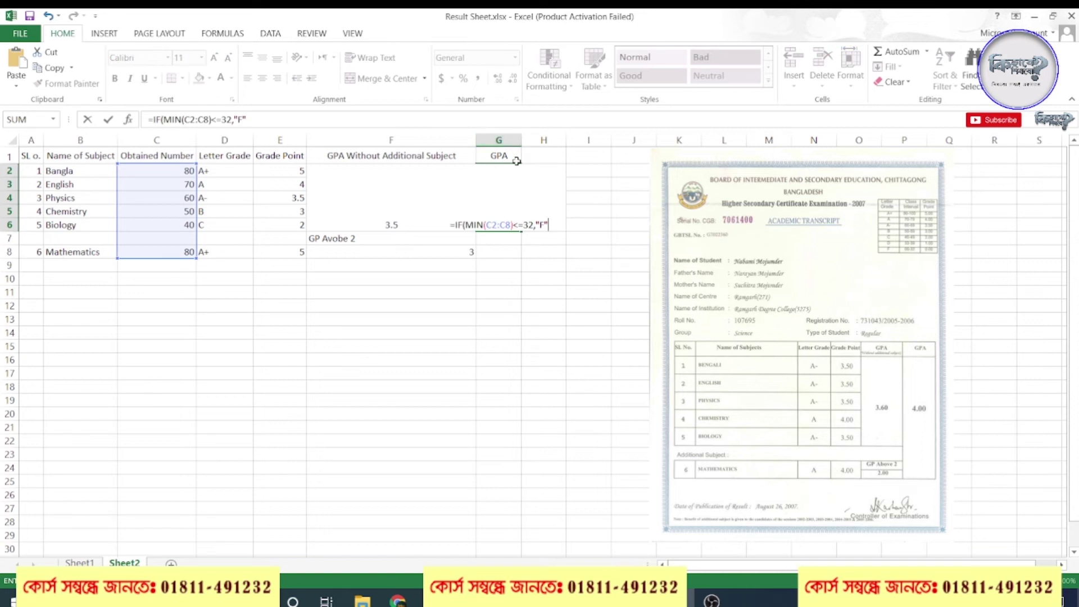
key("Escape")
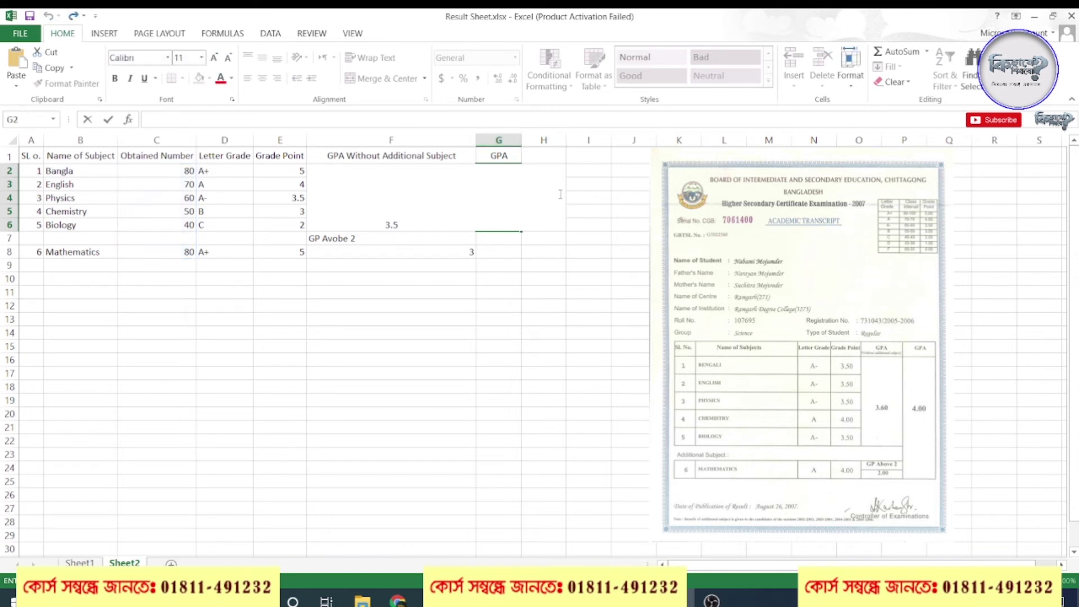
left_click(569, 208)
left_click_drag(524, 138, 672, 138)
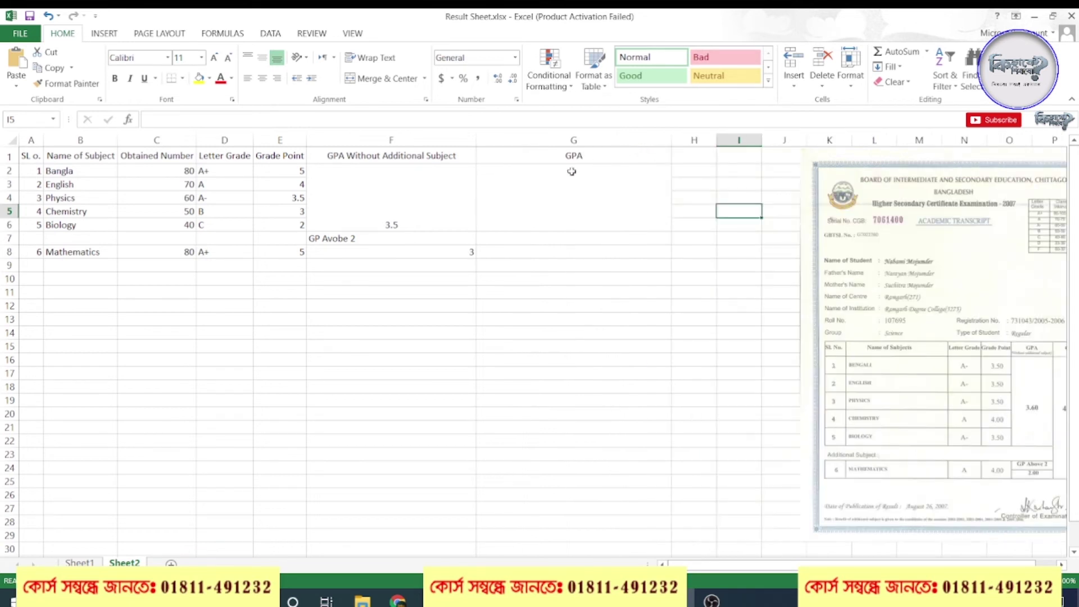
- Begin the merged GPA cell formula with =IF(MIN(C2:C8)<=32,"F",
left_click(601, 197)
type("=IF(MIN(C2:C8)<=32,\"F")
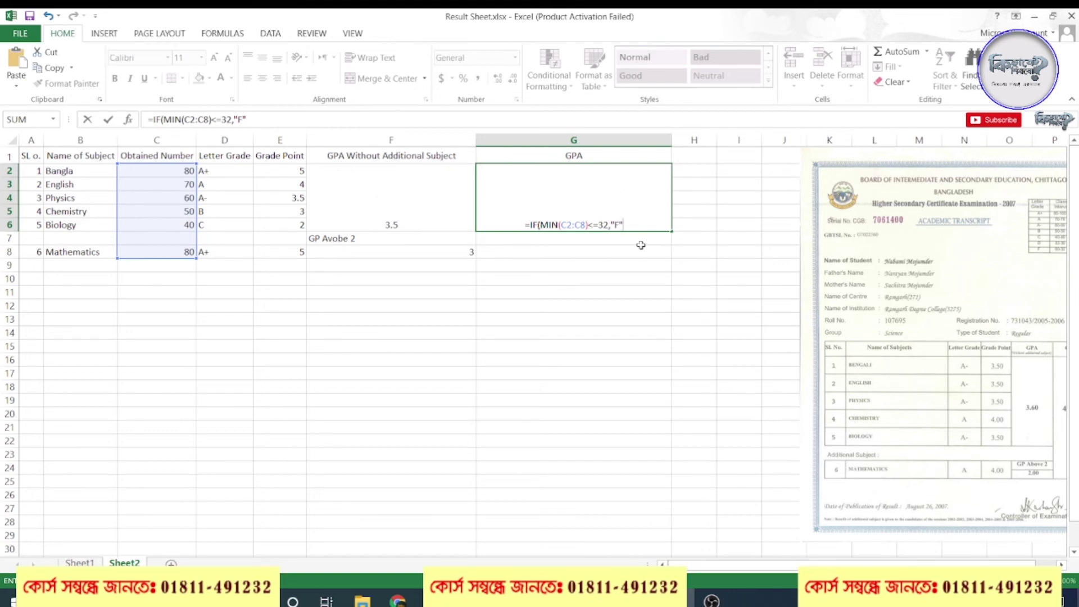
type(",")
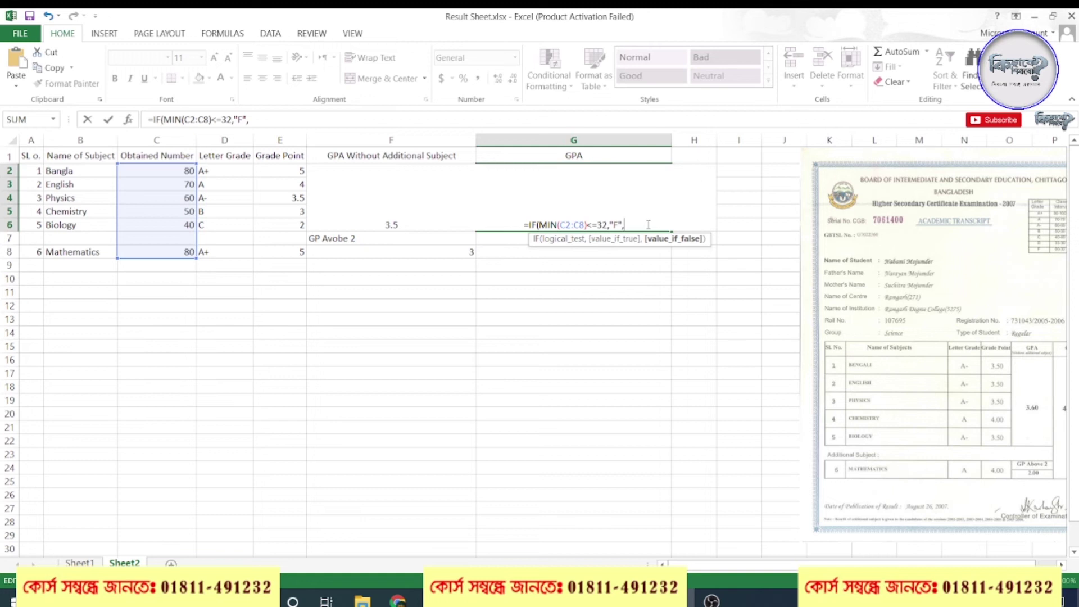
- Add the nested test on the weighted average ((F2*6+F8)/6)
type("IF(")
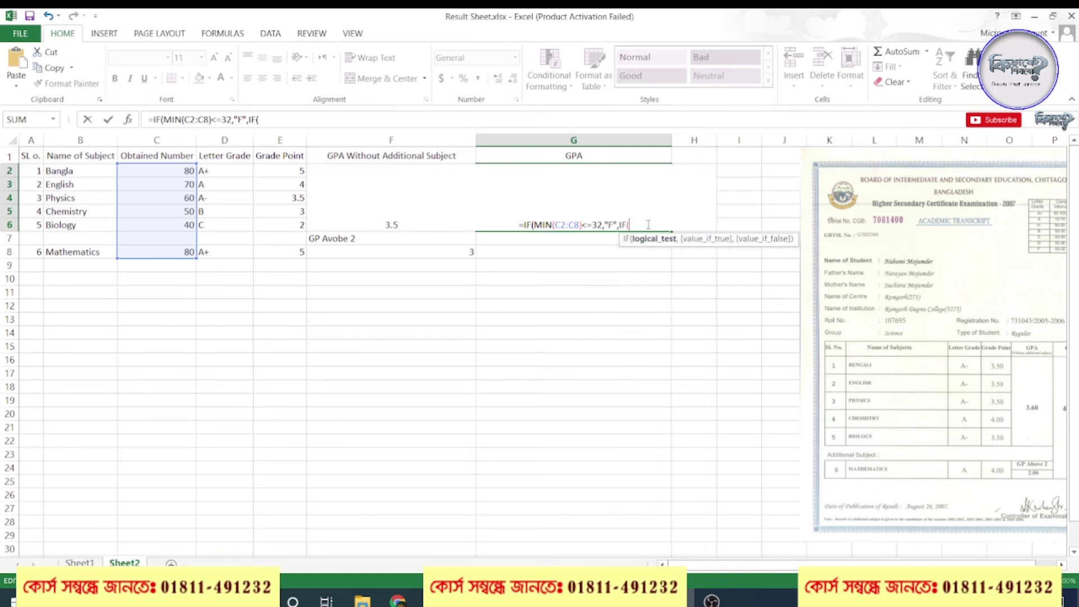
type("((")
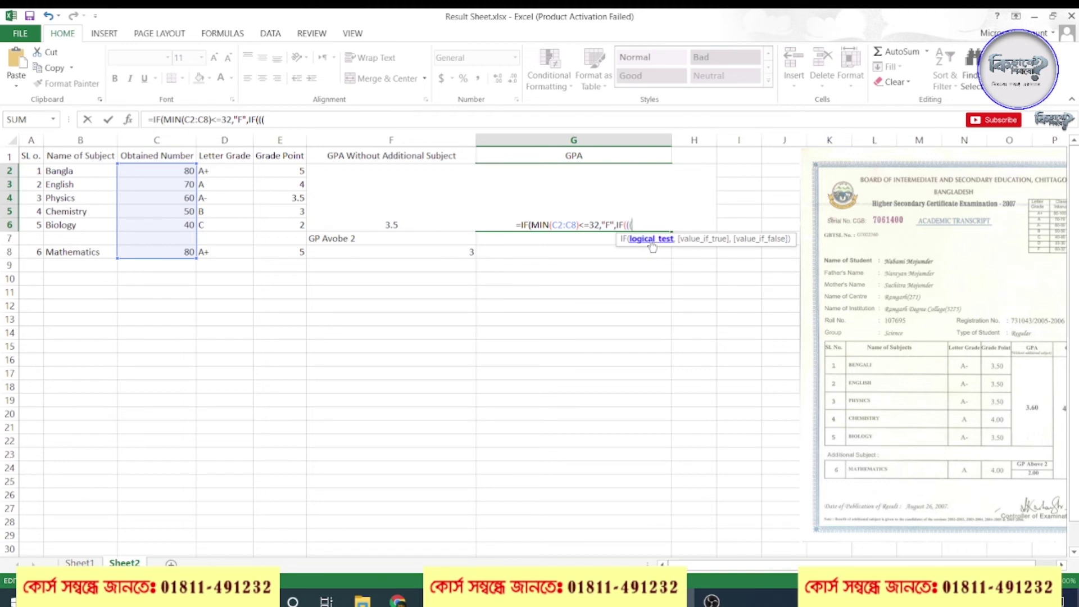
left_click(413, 200)
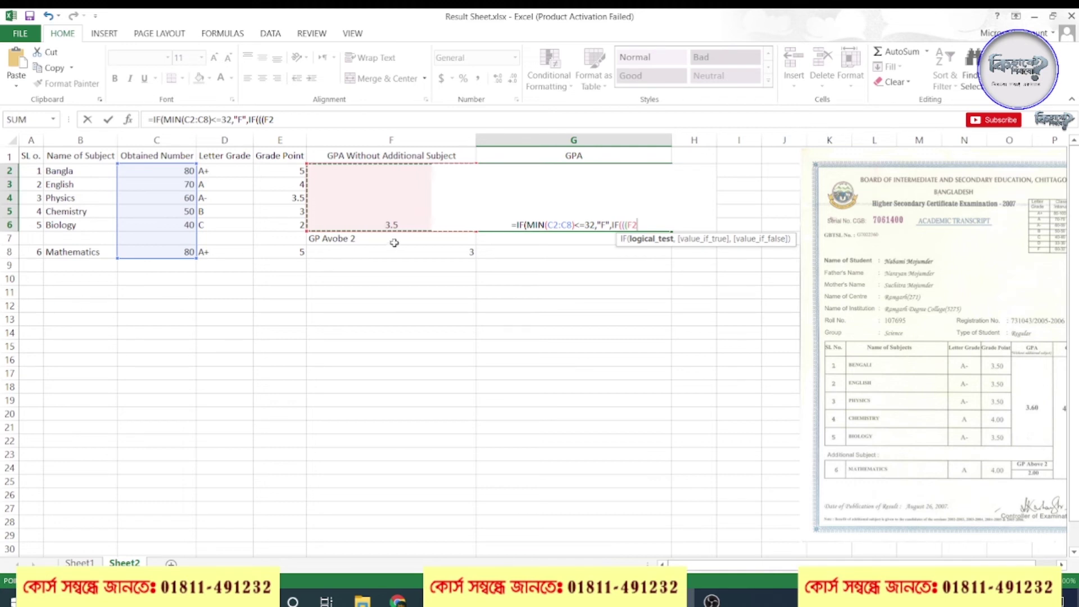
type("*")
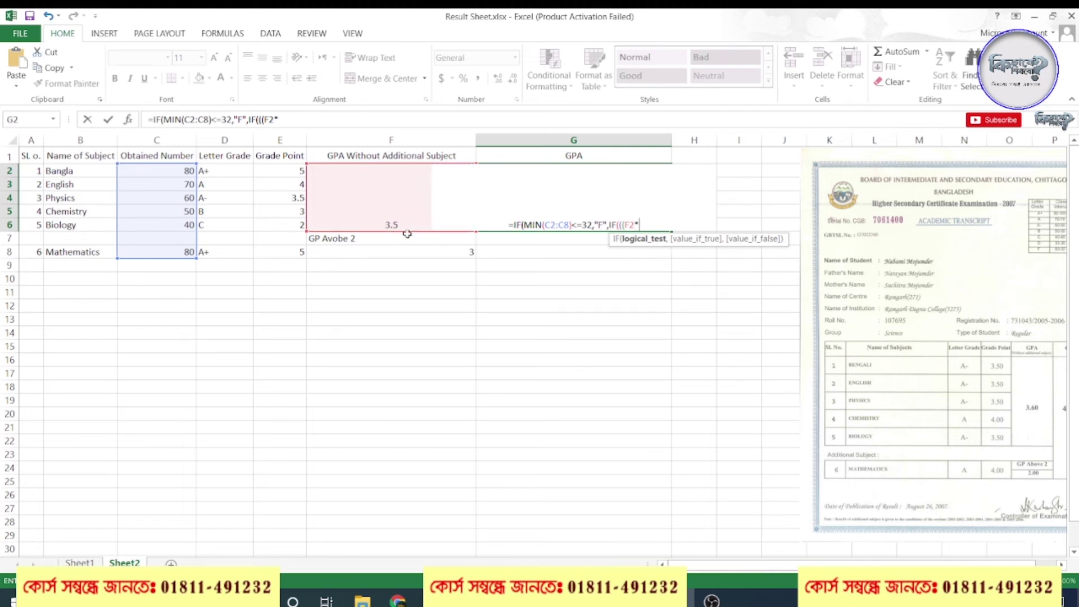
type("6")
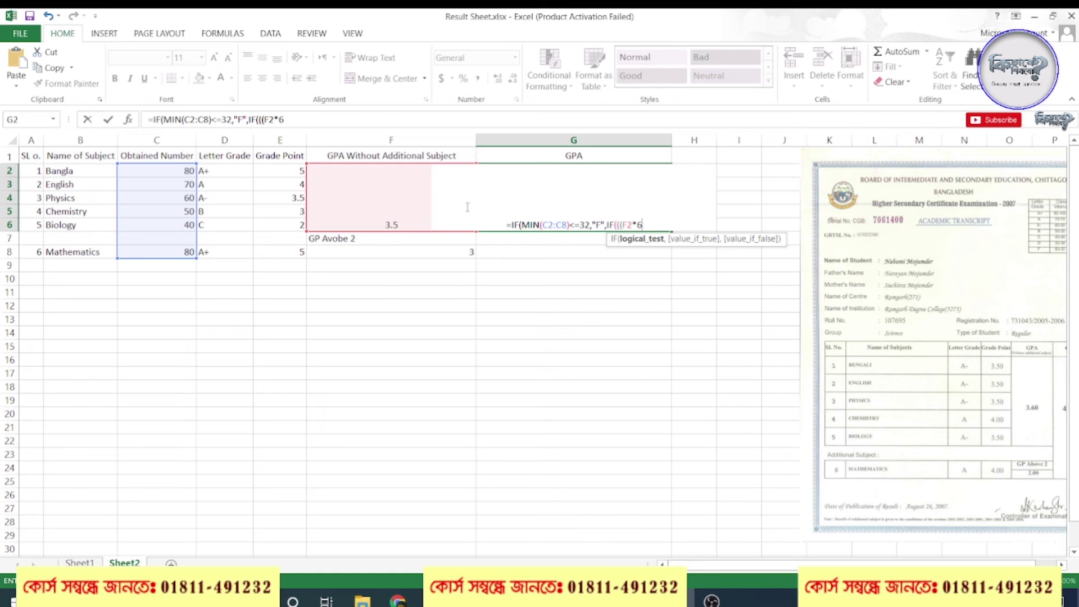
type("+")
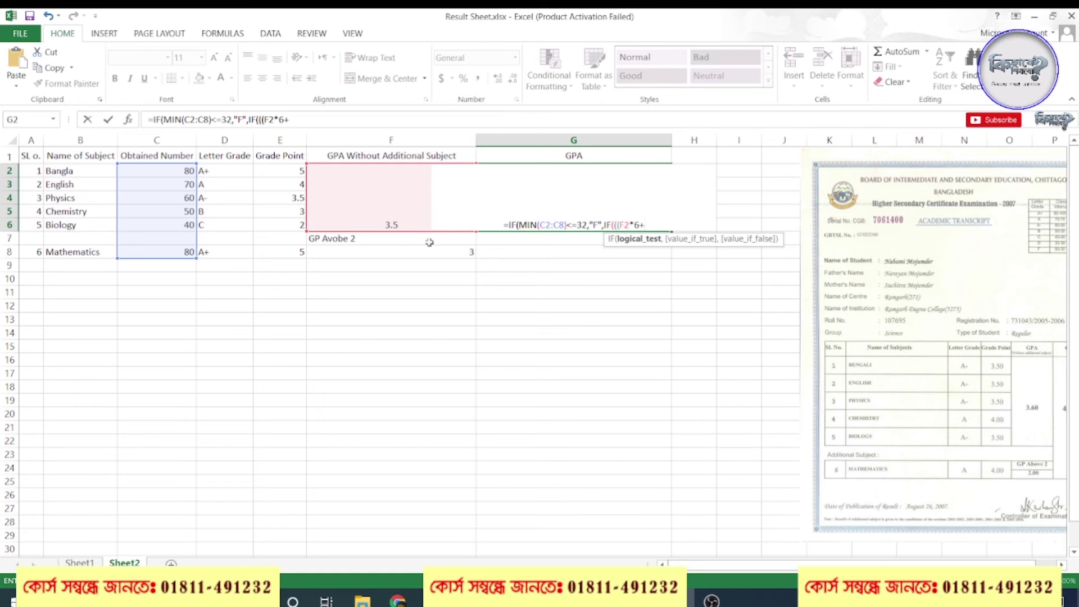
left_click(404, 251)
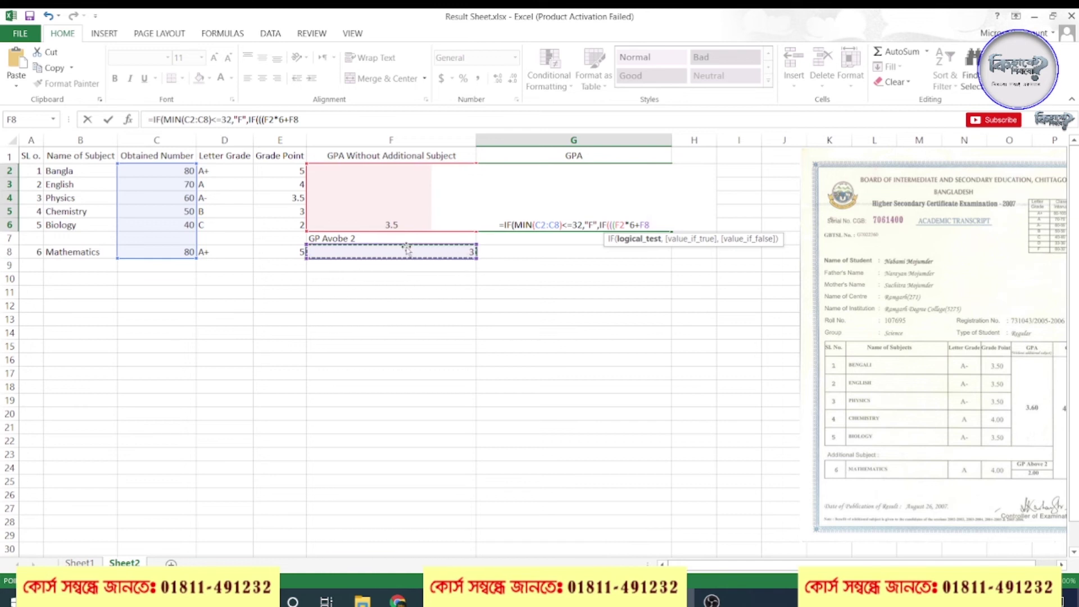
type(")")
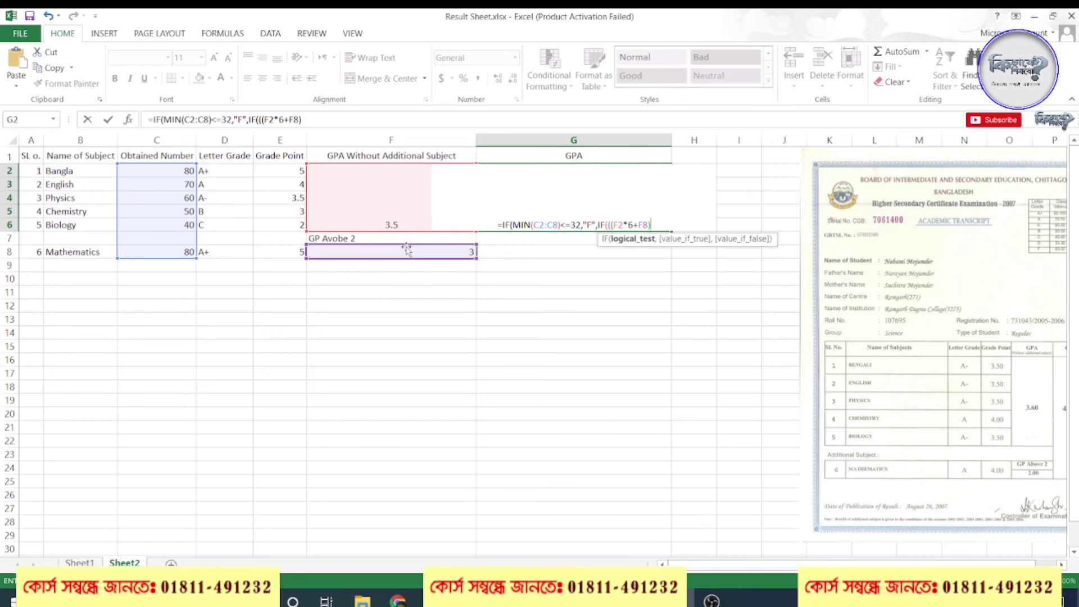
type("/6")
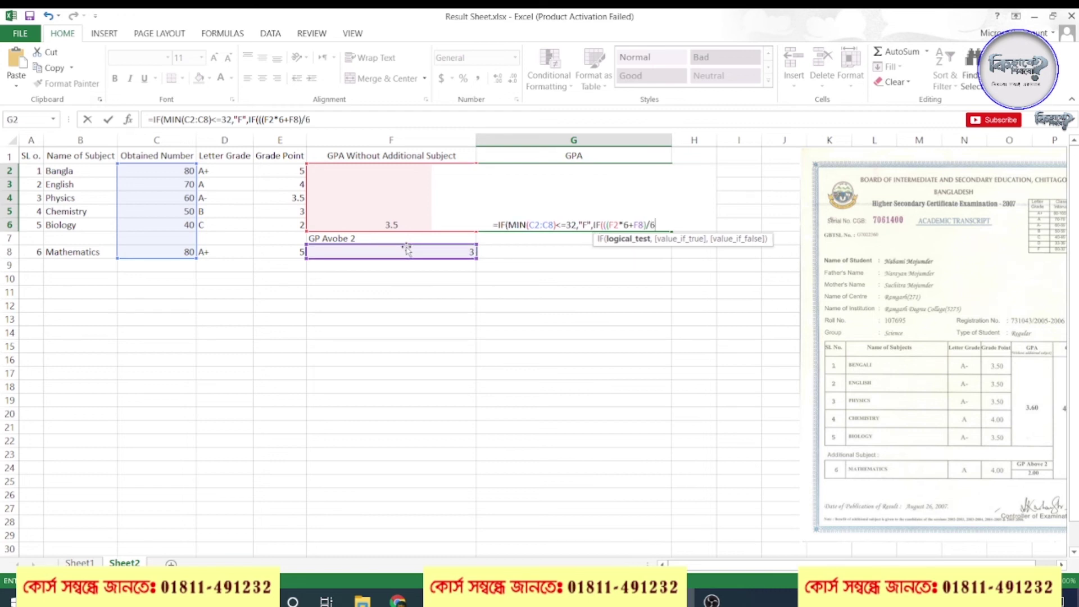
type(")")
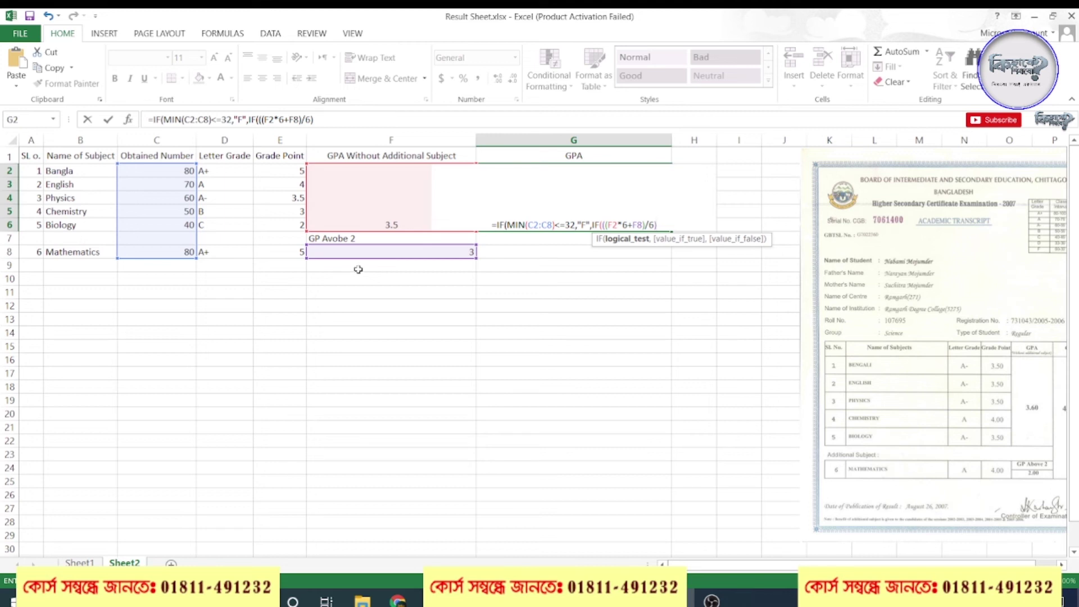
- Add the >5,5 cap and uncapped (F2*6+F8)/6 result, then enter the formula, which Excel rejects
type(",")
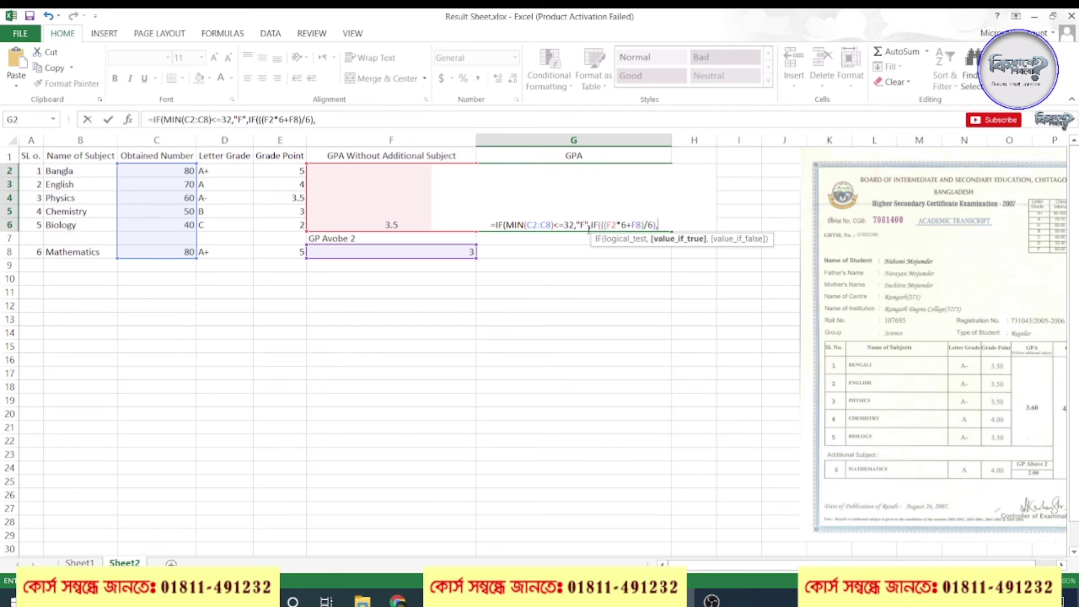
type(">5")
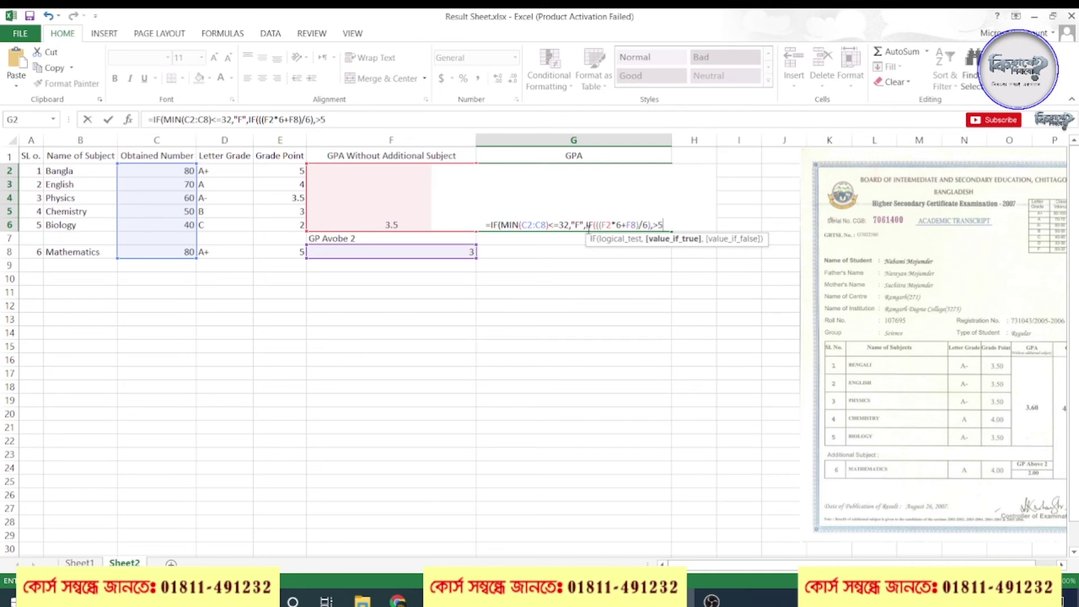
type(",")
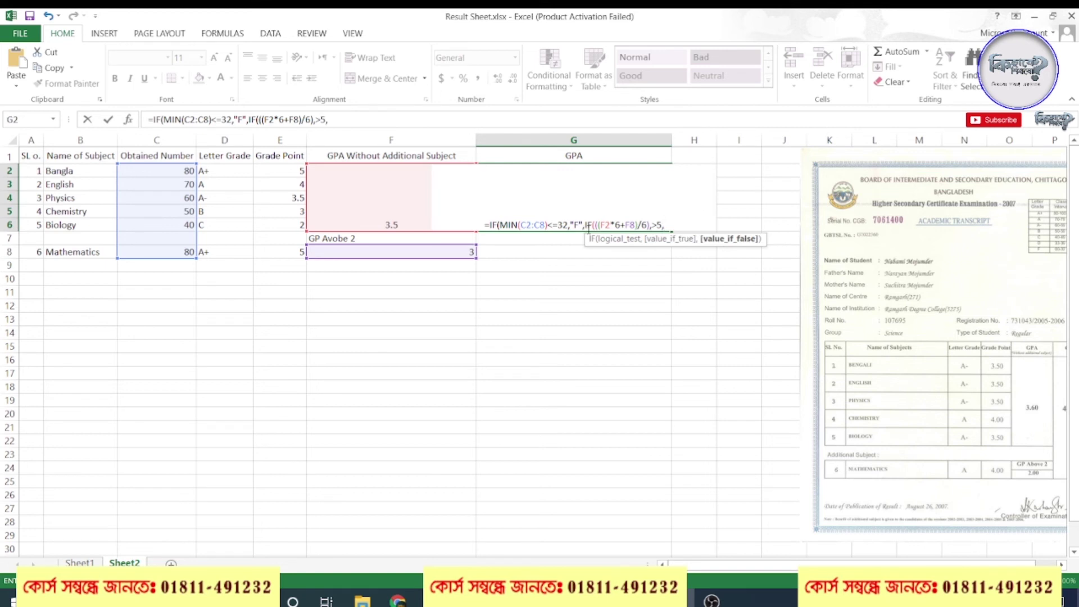
type("5")
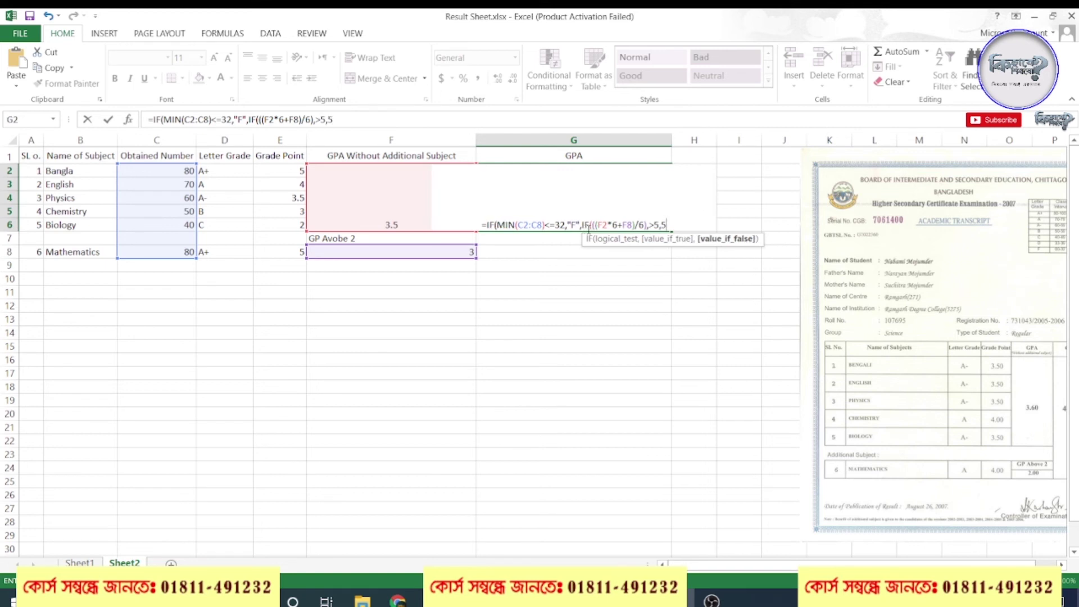
type(",")
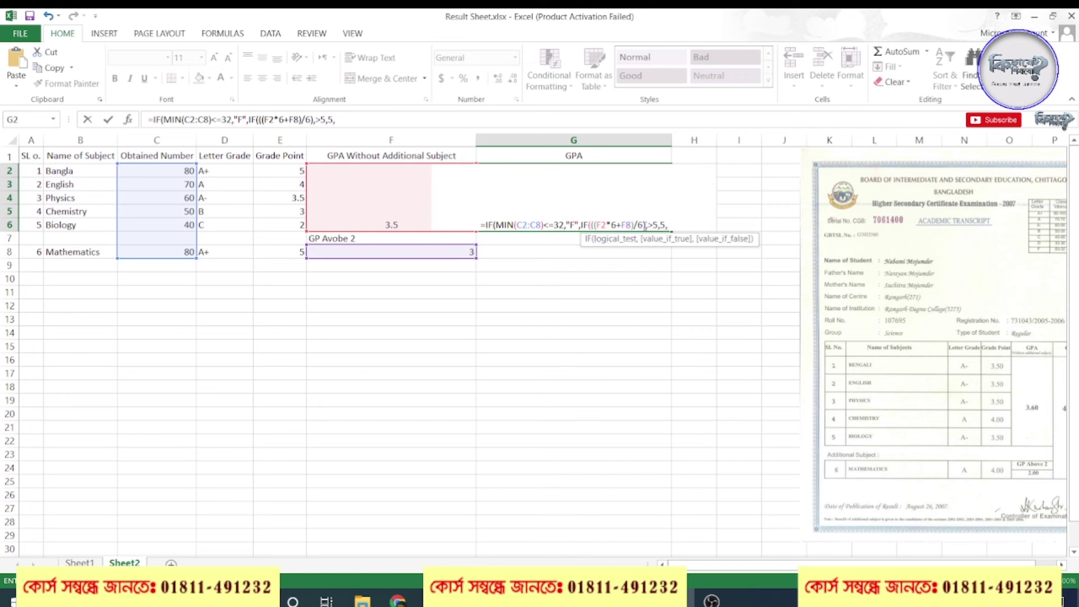
left_click_drag(645, 226, 631, 226)
mouse_move(613, 228)
left_mouse_down()
mouse_move(638, 226)
mouse_move(596, 225)
left_mouse_up()
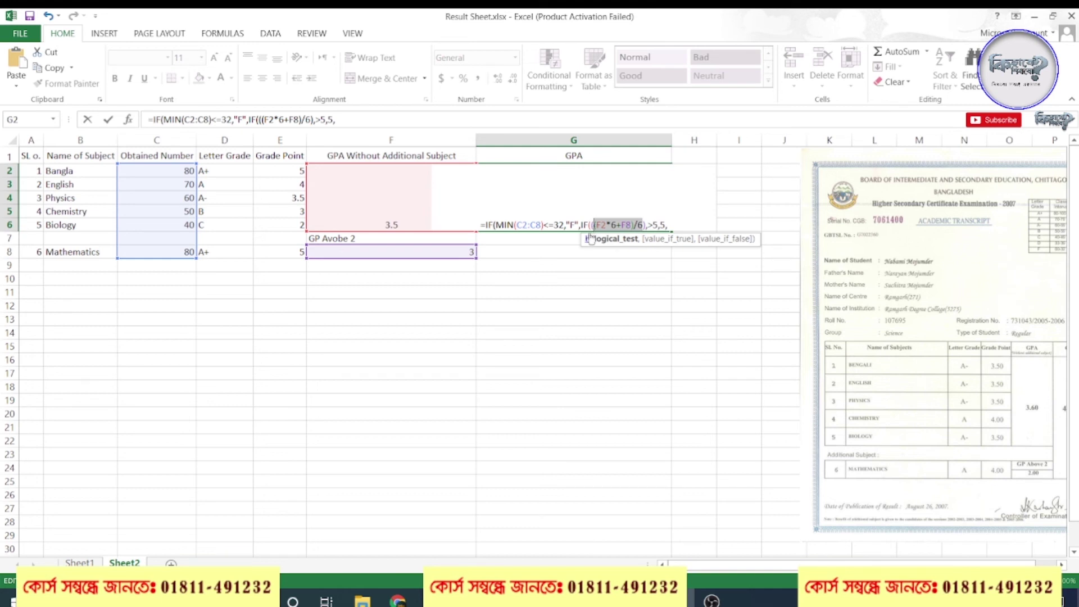
left_click(684, 223)
key("ctrl+v")
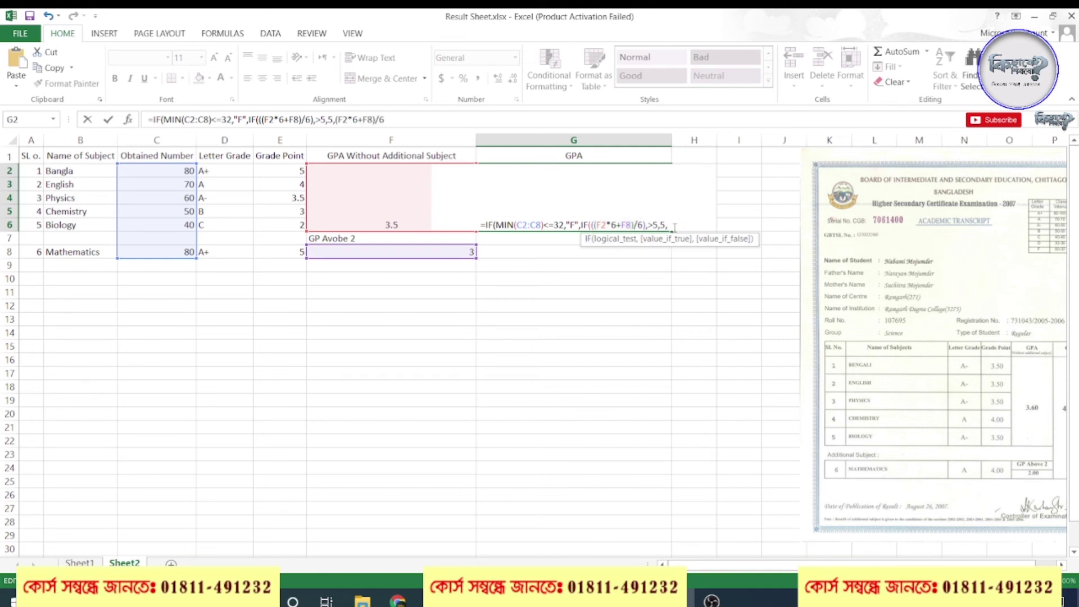
type("))")
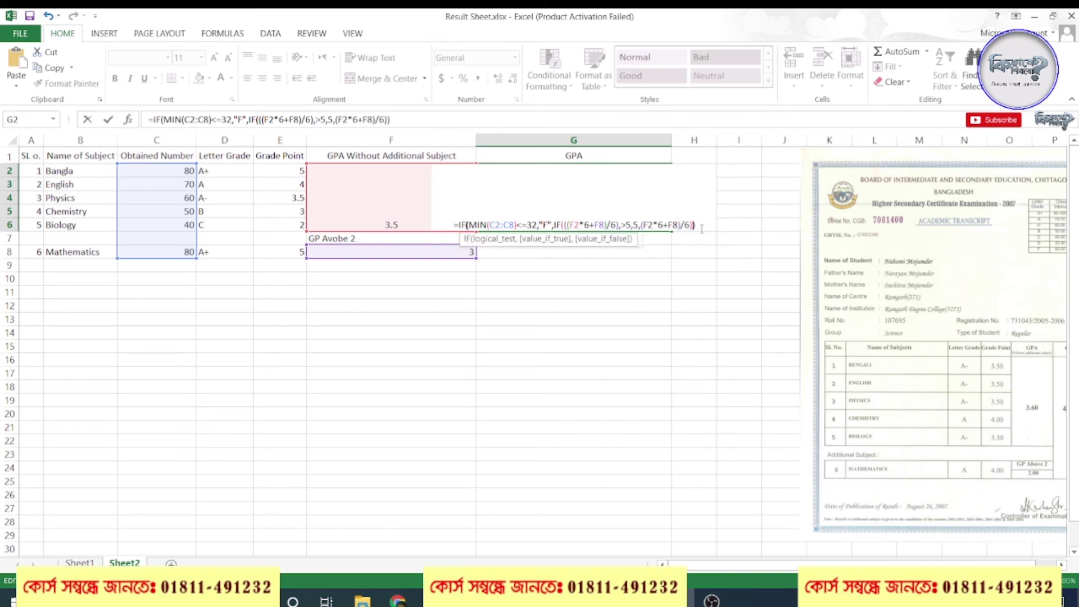
key("Return")
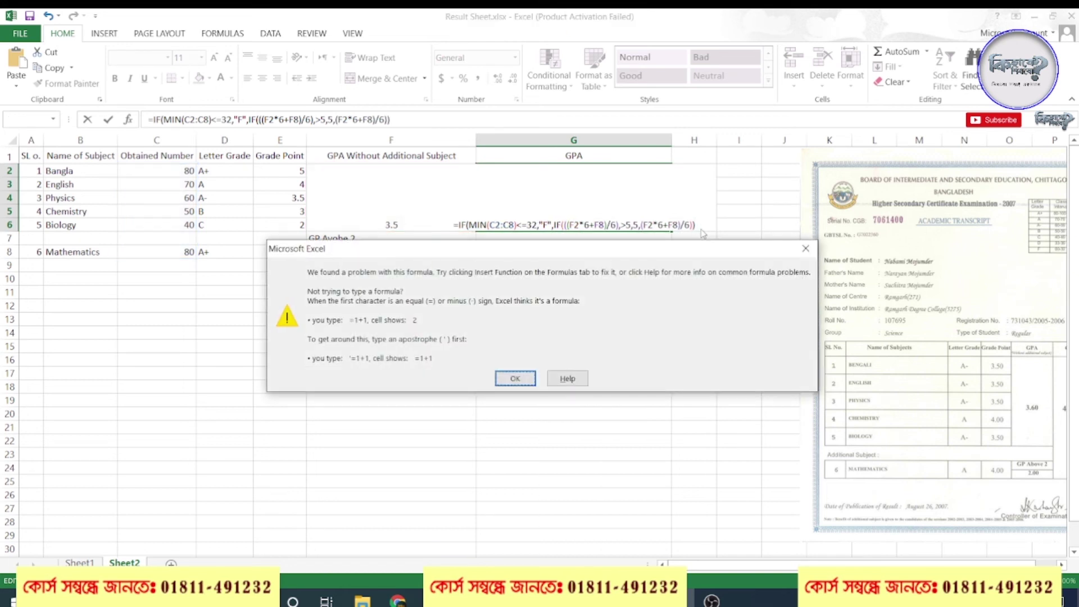
- Remove the stray comma before >5 in the combined GPA formula so the merged GPA cell shows 4
key("Return")
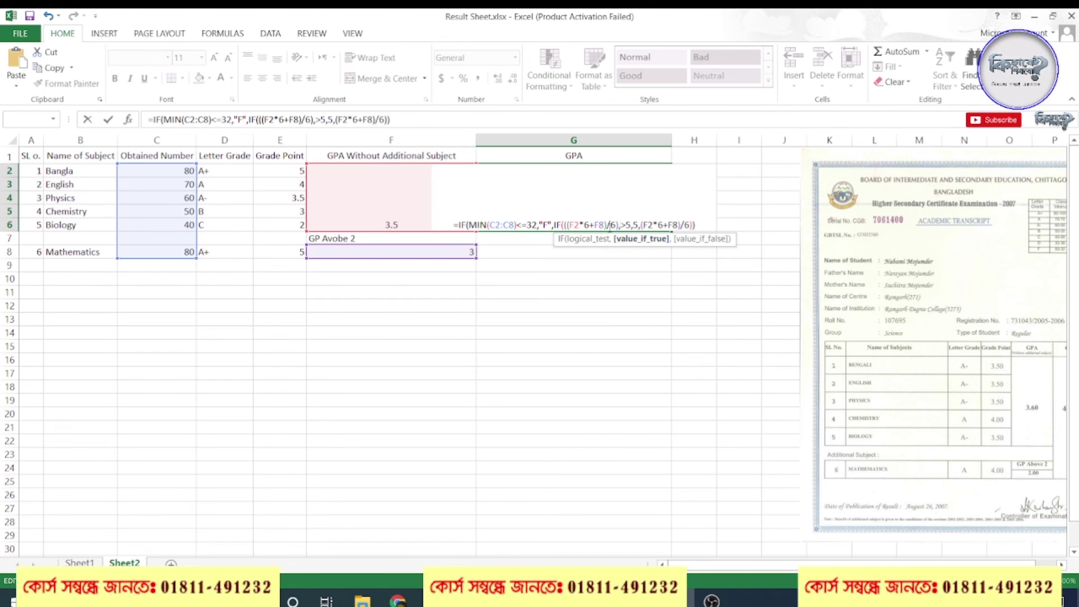
key("BackSpace")
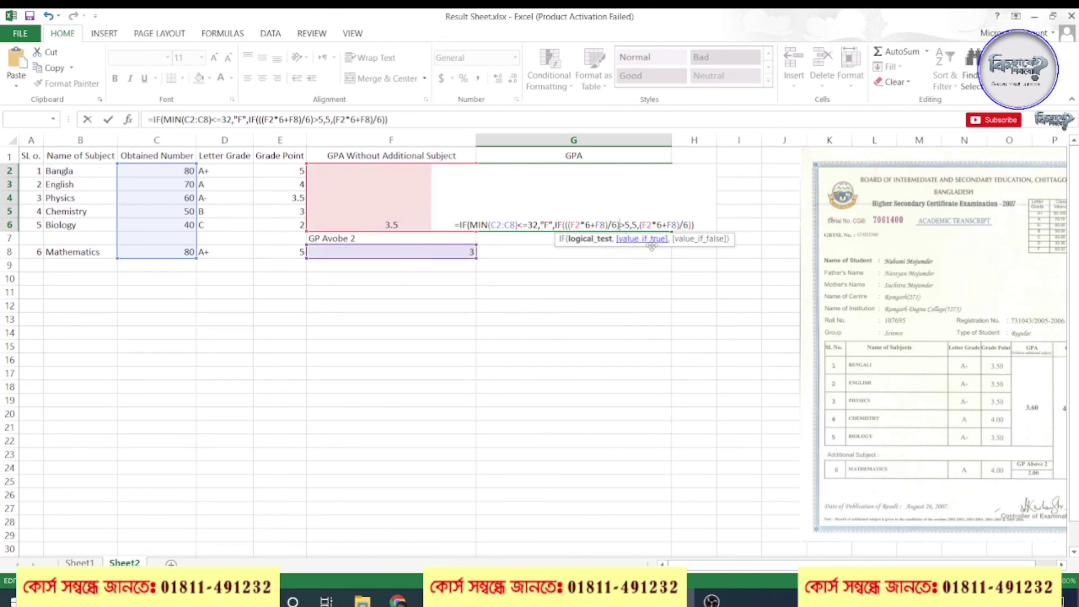
key("Return")
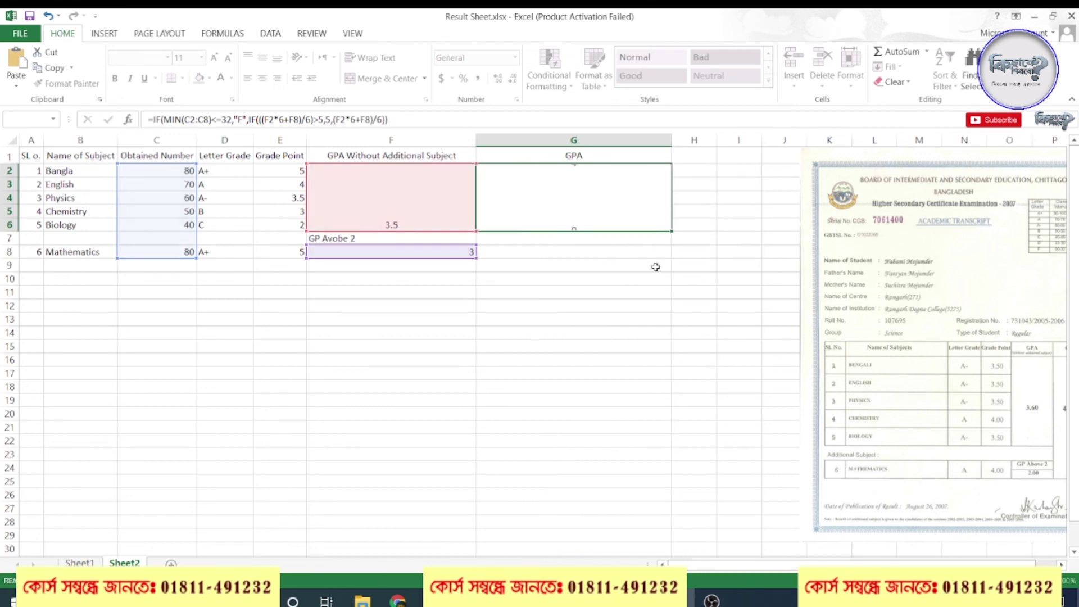
left_click(611, 217)
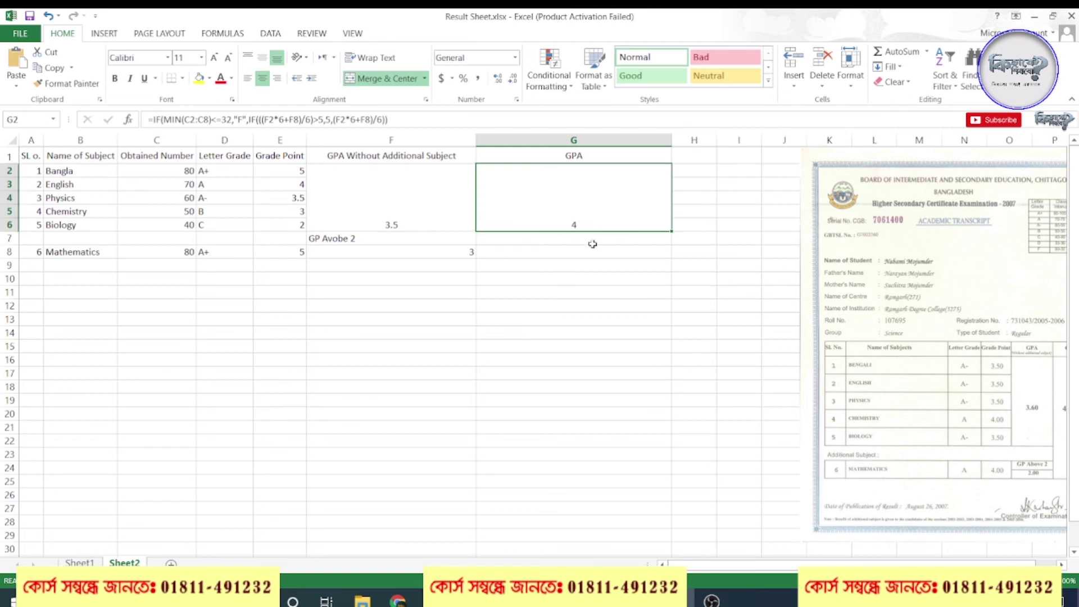
double_click(592, 220)
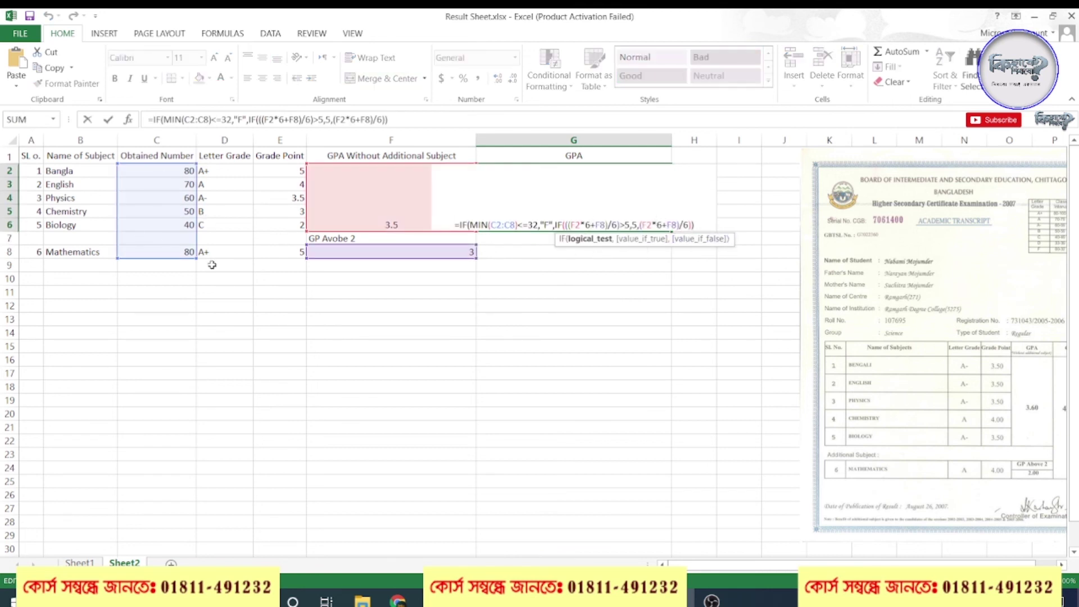
key("Return")
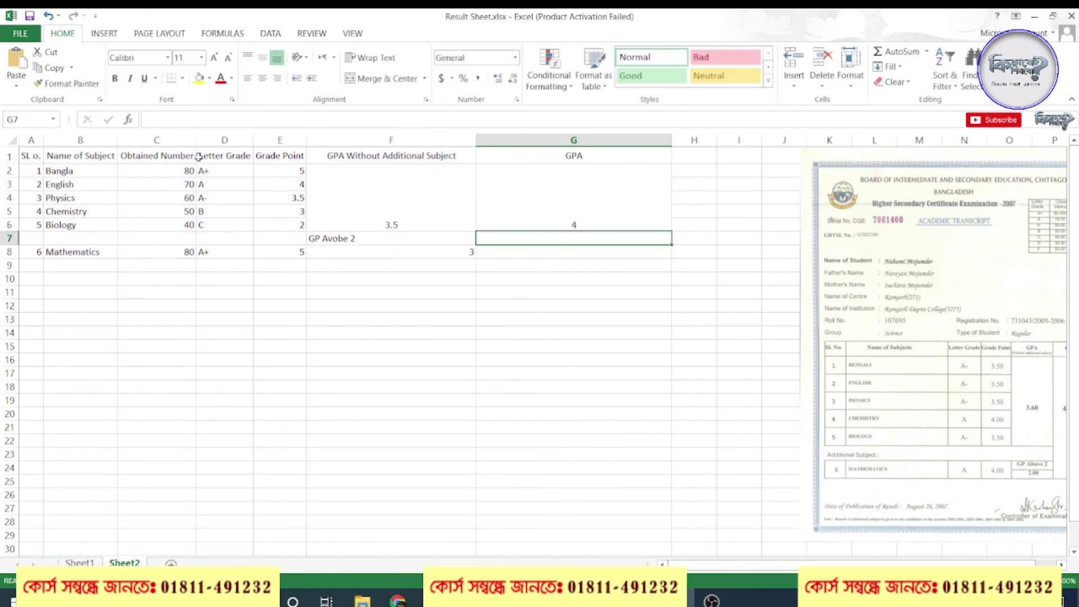
- Enter 80 as the English, Physics and Chemistry marks in C3, C4 and C5
double_click(180, 186)
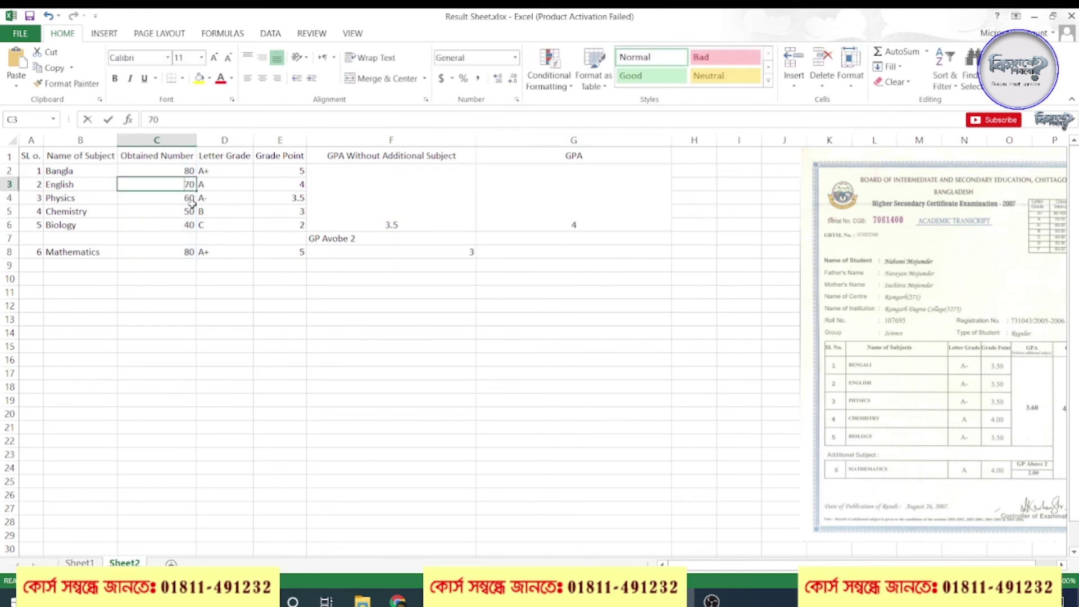
type("80")
key("Return")
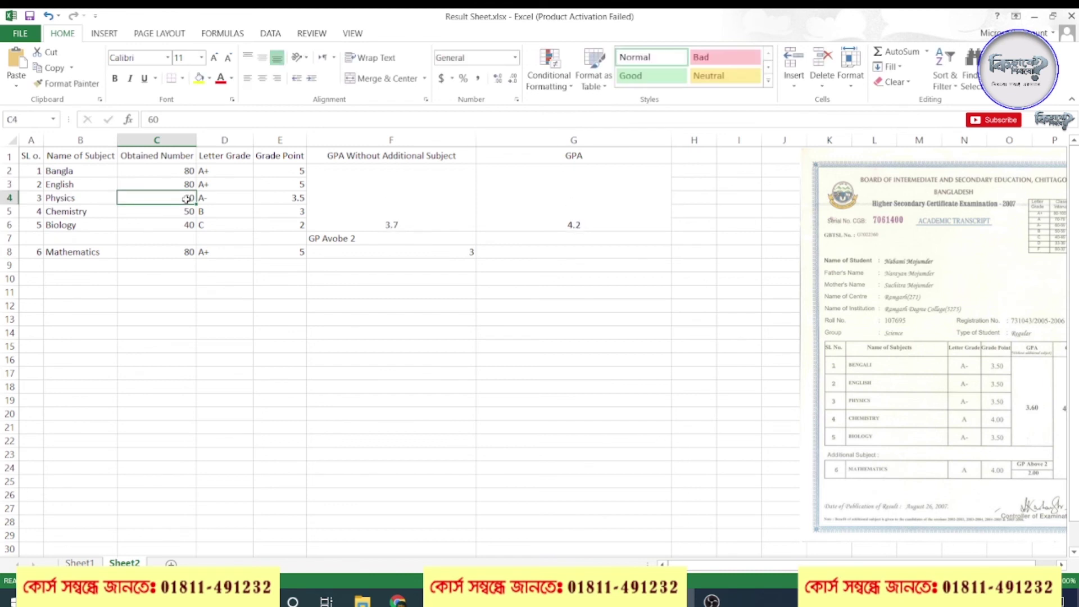
type("80")
key("Return")
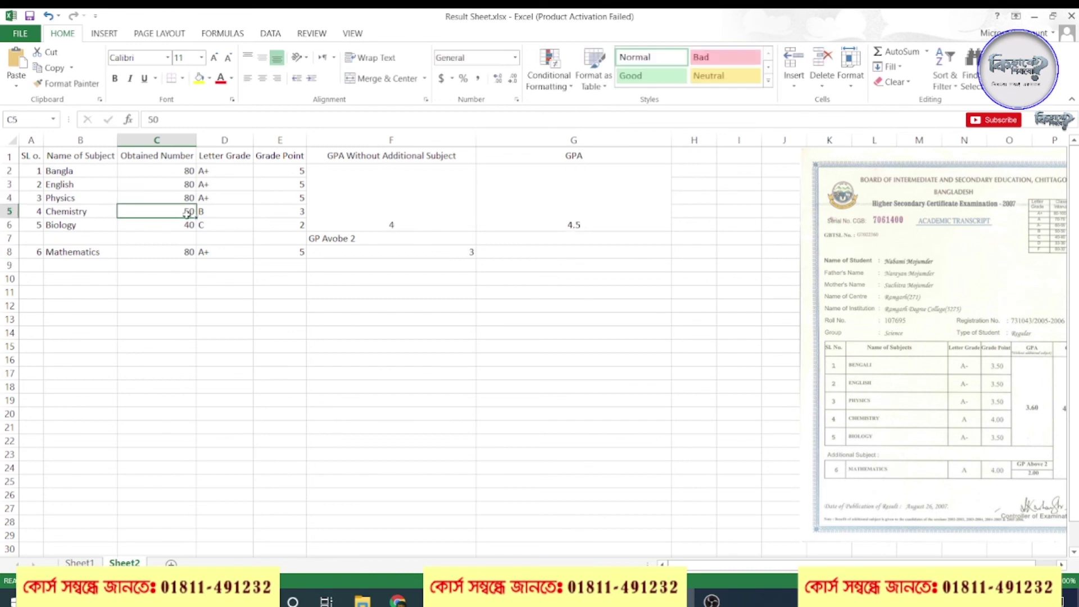
type("80")
key("Return")
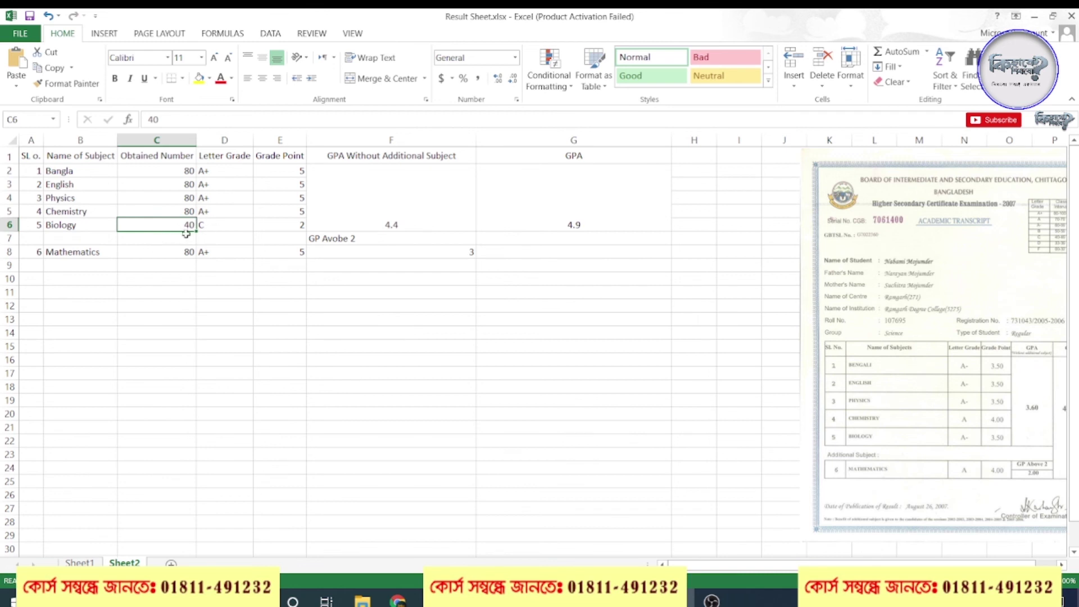
- Replace the Biology mark of 40 with 80 in C6 and select the GPA cell to check it
key("F2")
key("BackSpace")
key("BackSpace")
type("80")
key("Return")
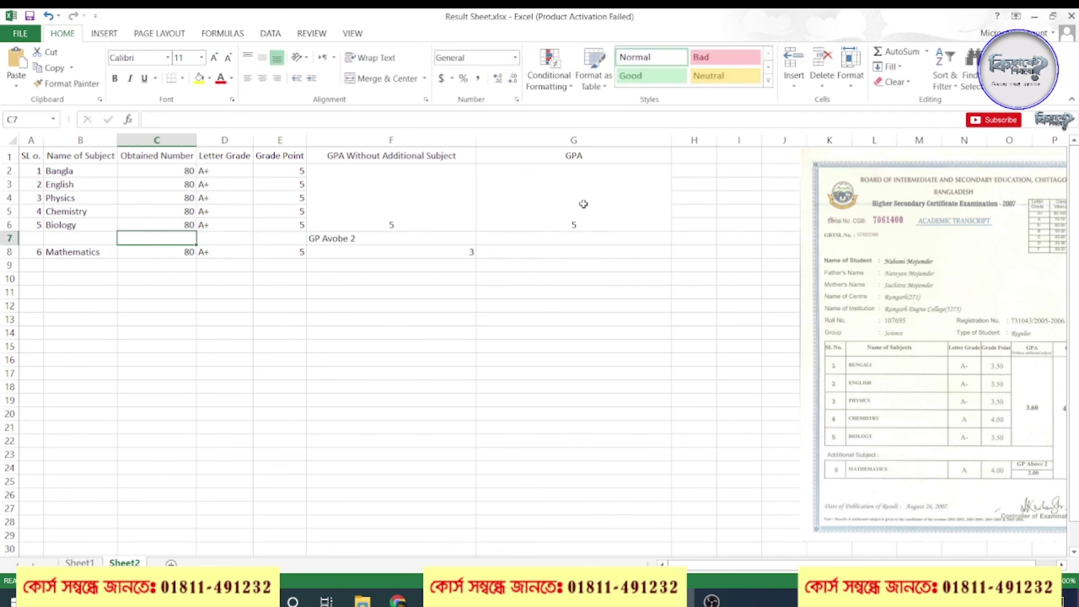
left_click(583, 204)
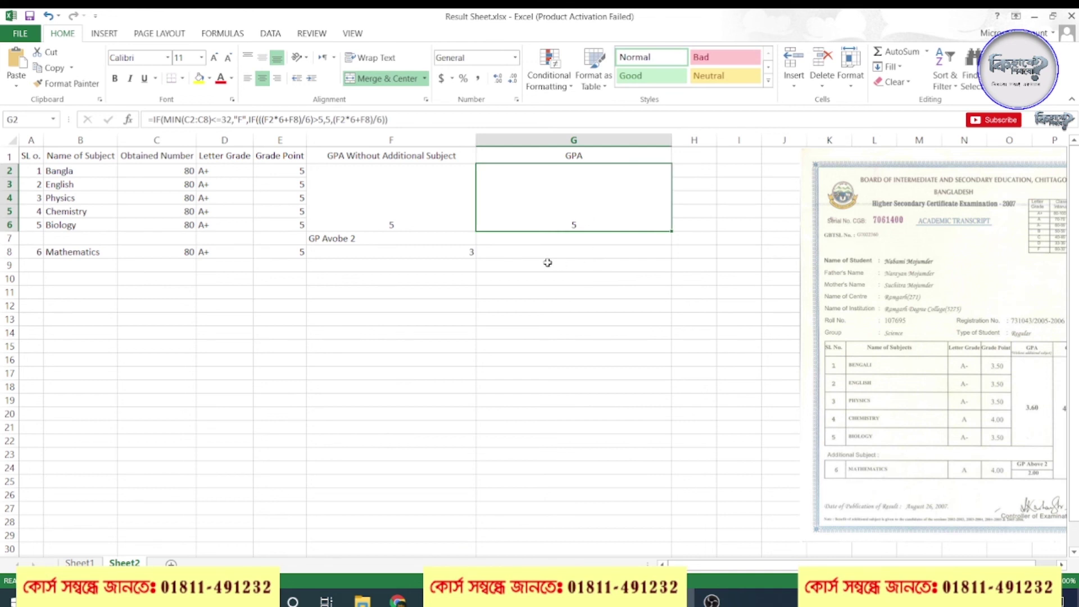
double_click(576, 225)
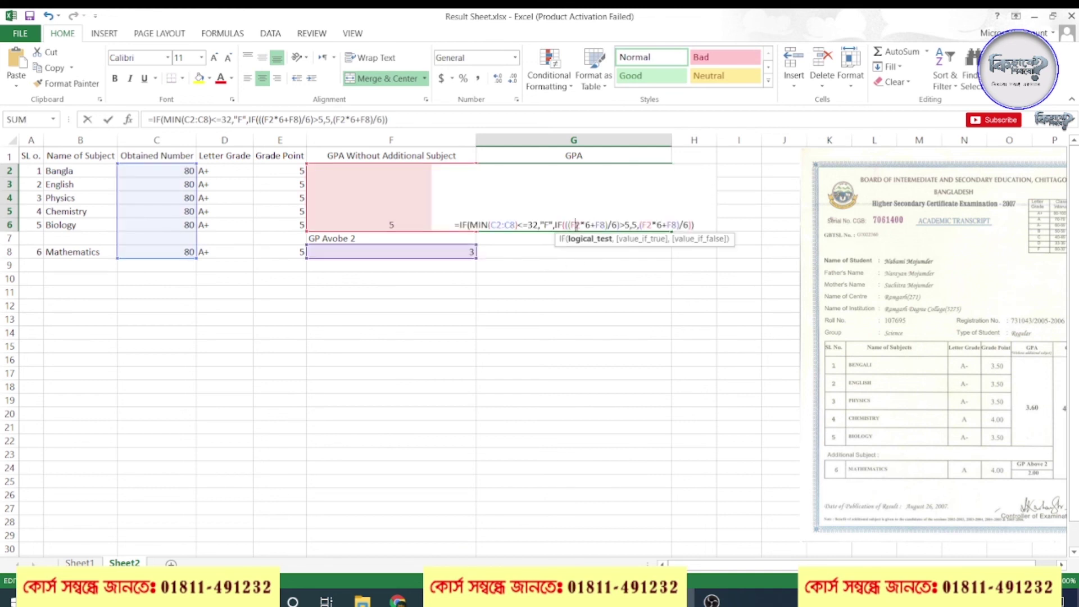
left_click(697, 223)
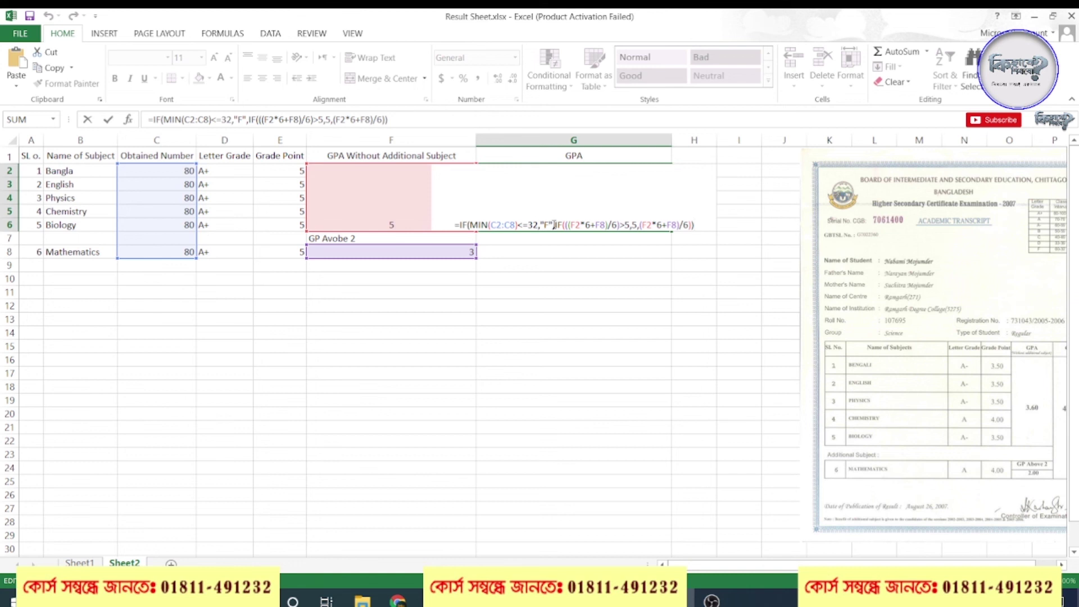
left_click_drag(553, 225, 457, 229)
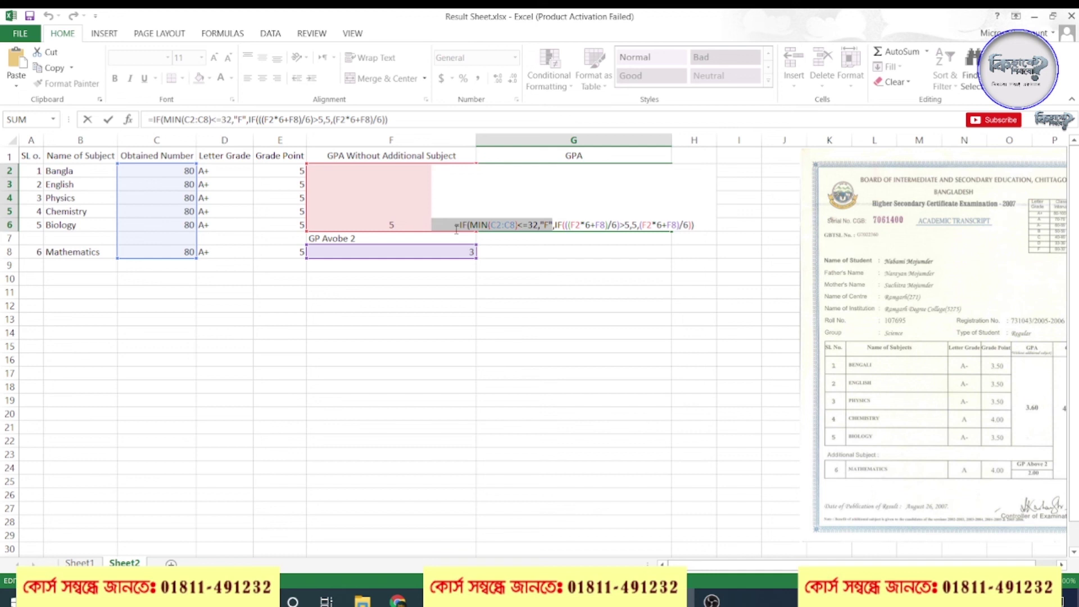
left_click_drag(555, 224, 695, 226)
left_click_drag(601, 235, 609, 225)
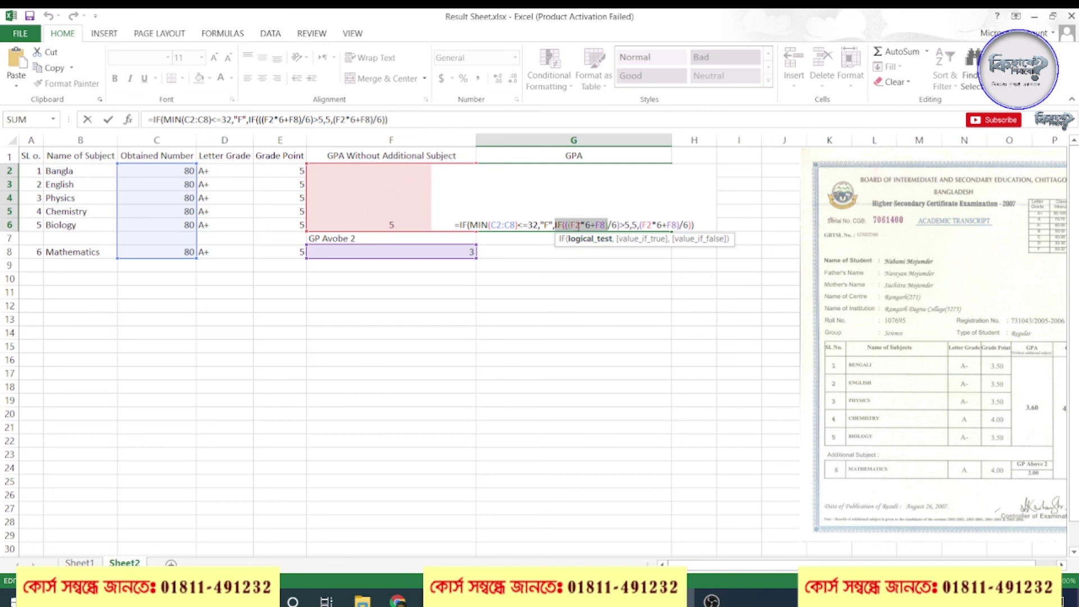
left_click(583, 224)
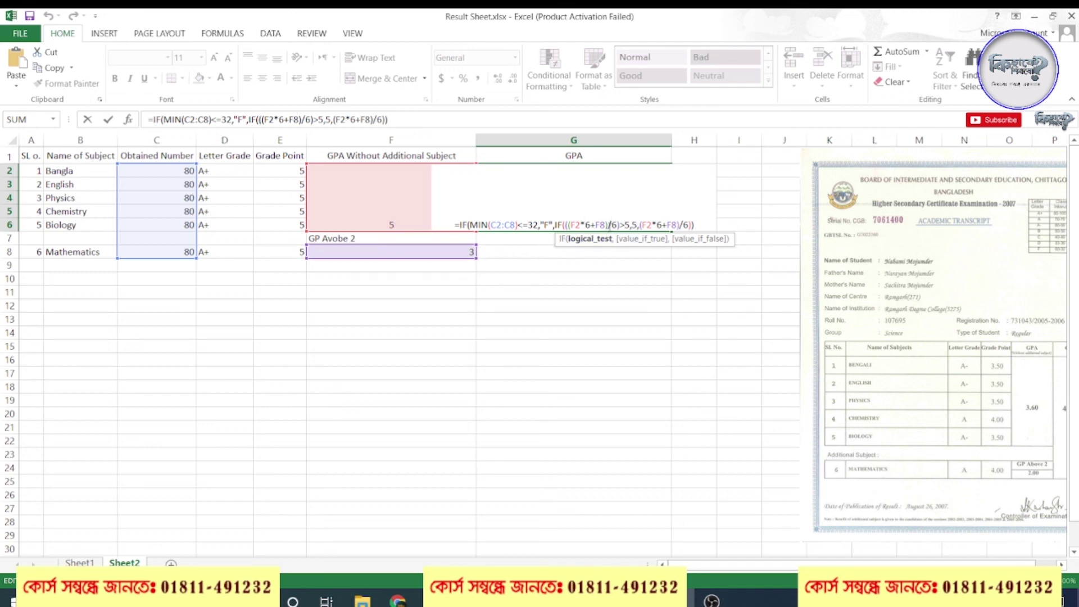
left_click_drag(607, 225, 591, 225)
left_click(623, 227)
left_click_drag(618, 225, 572, 224)
left_click(633, 226)
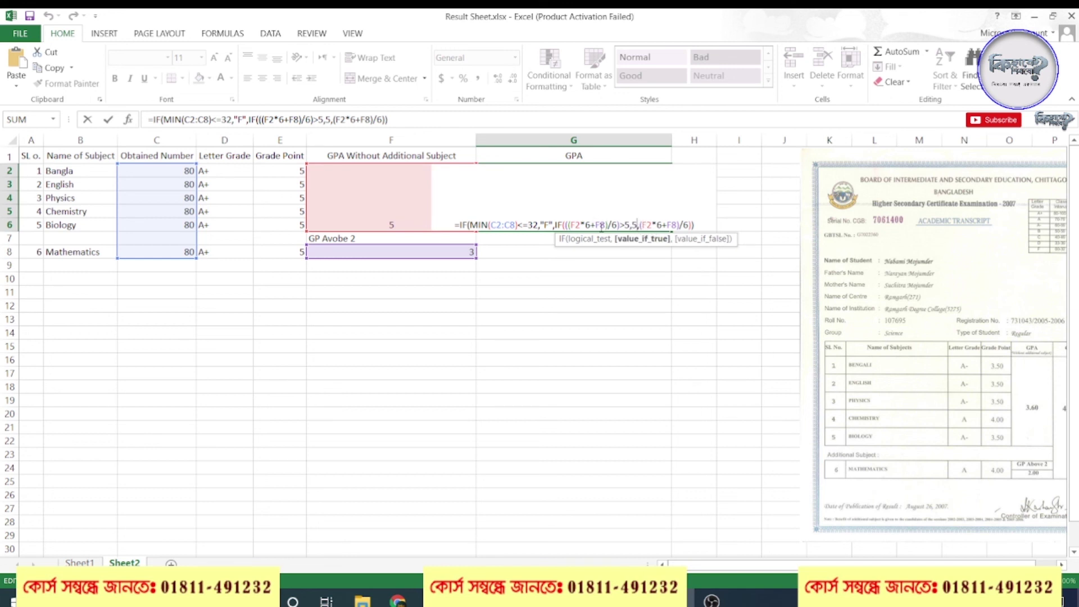
left_click_drag(620, 225, 571, 225)
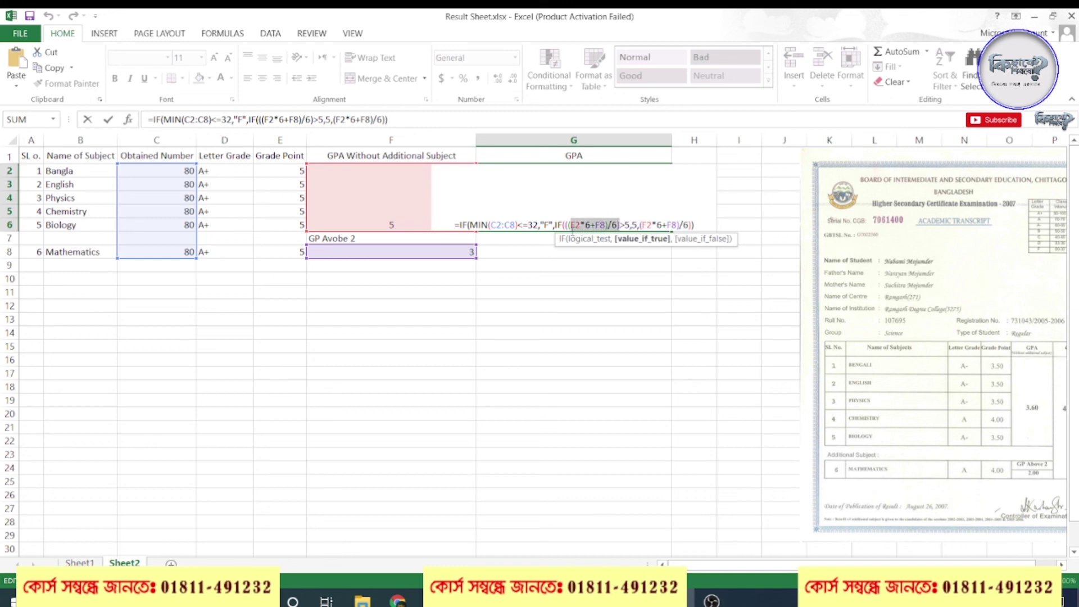
left_click(691, 226)
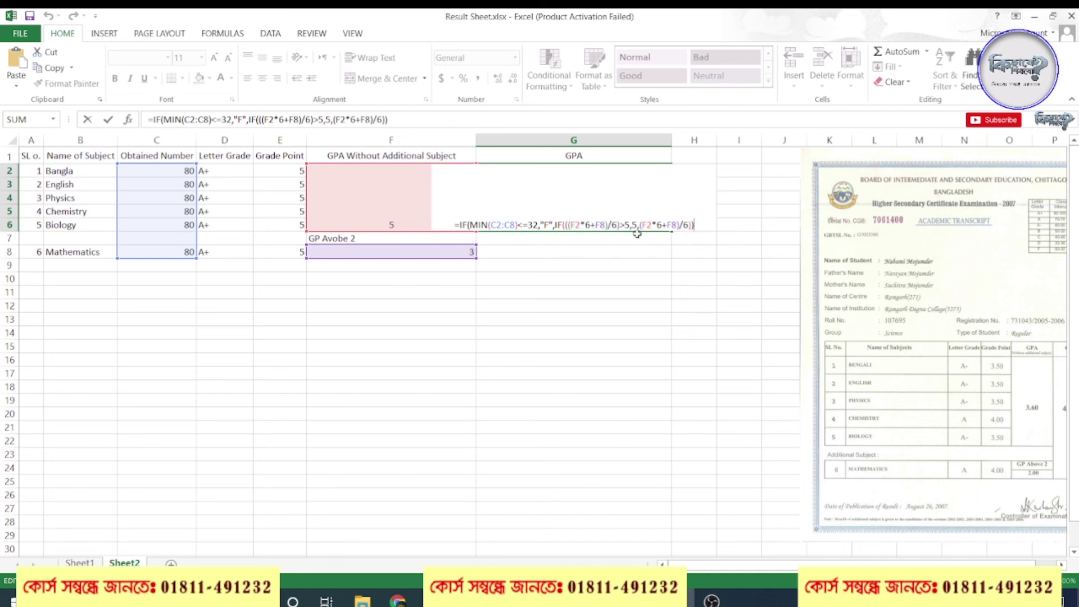
key("Return")
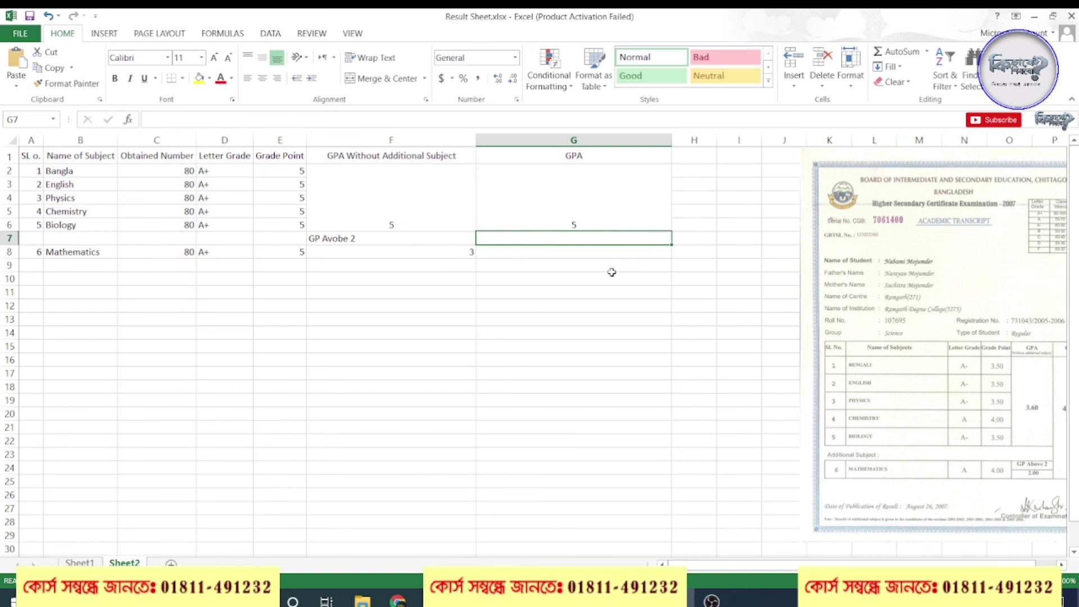
left_click(612, 276)
- Move the transcript picture left beside the result table and narrow GPA column G to about 10.11
left_click(621, 195)
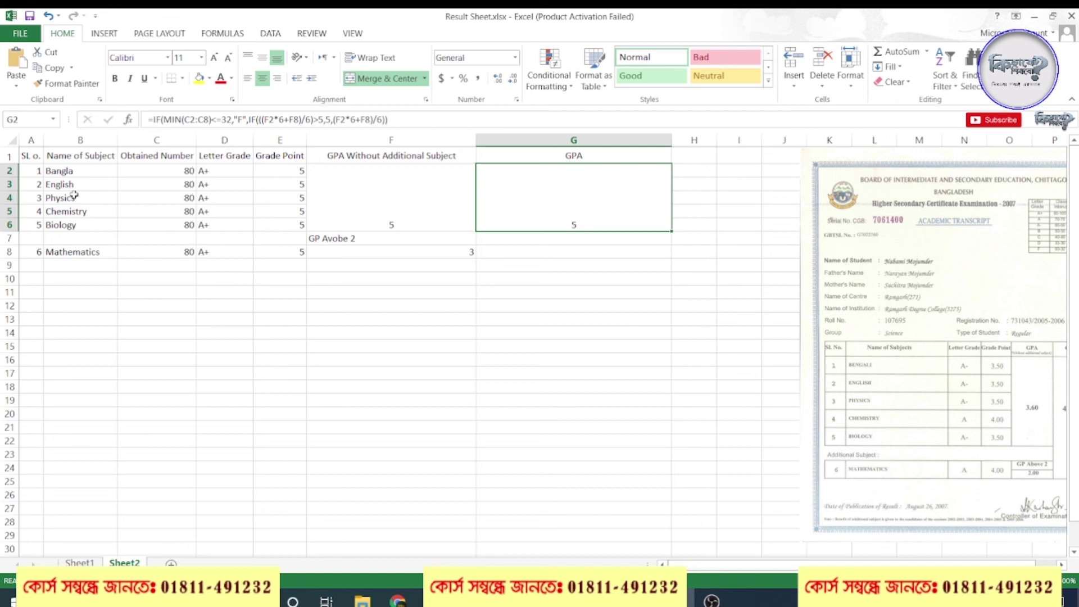
left_click_drag(957, 357, 821, 356)
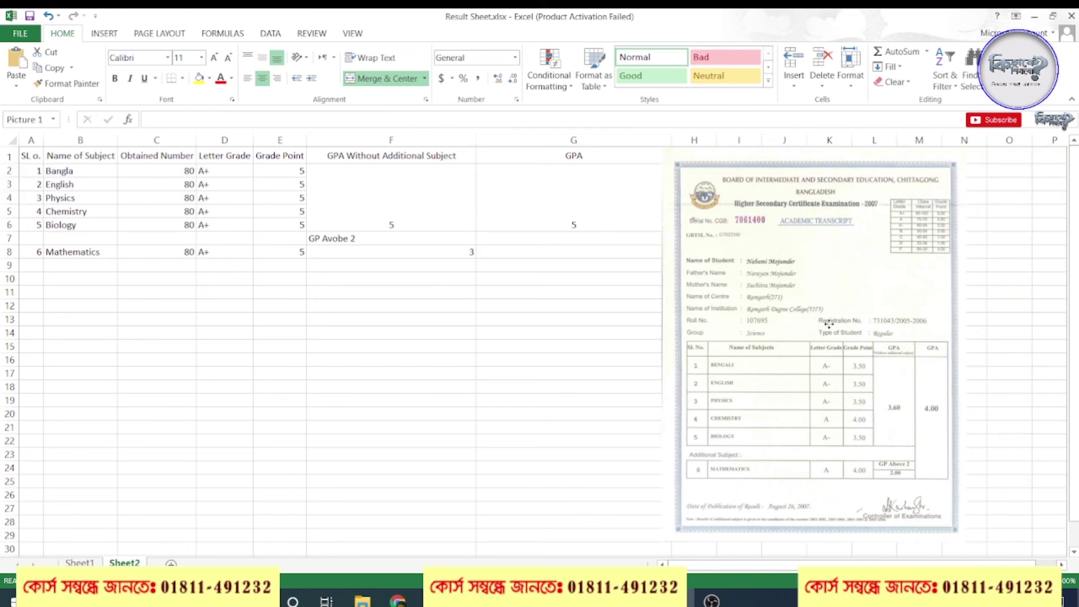
left_click_drag(670, 137, 448, 145)
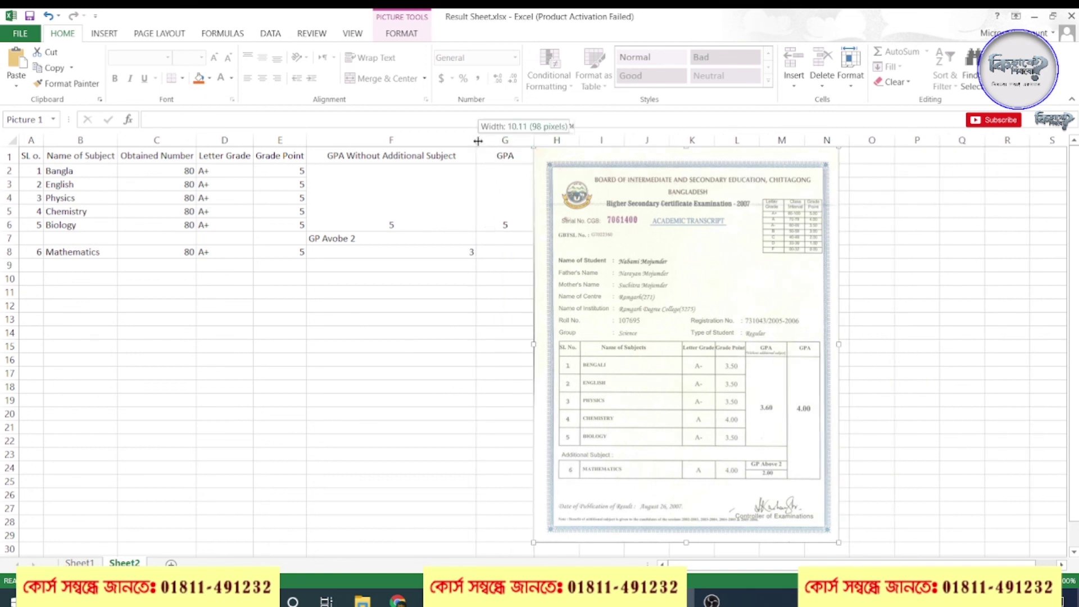